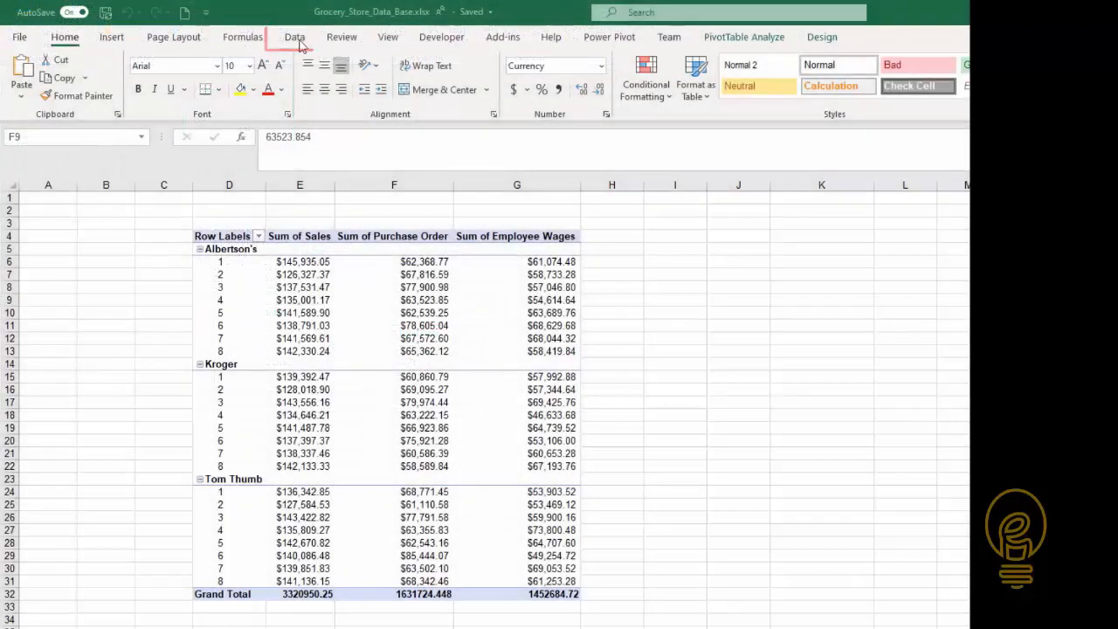
Open the workbook's data model for management in the Power Pivot window.
{"action": "left_click", "coordinate": [300, 42]}
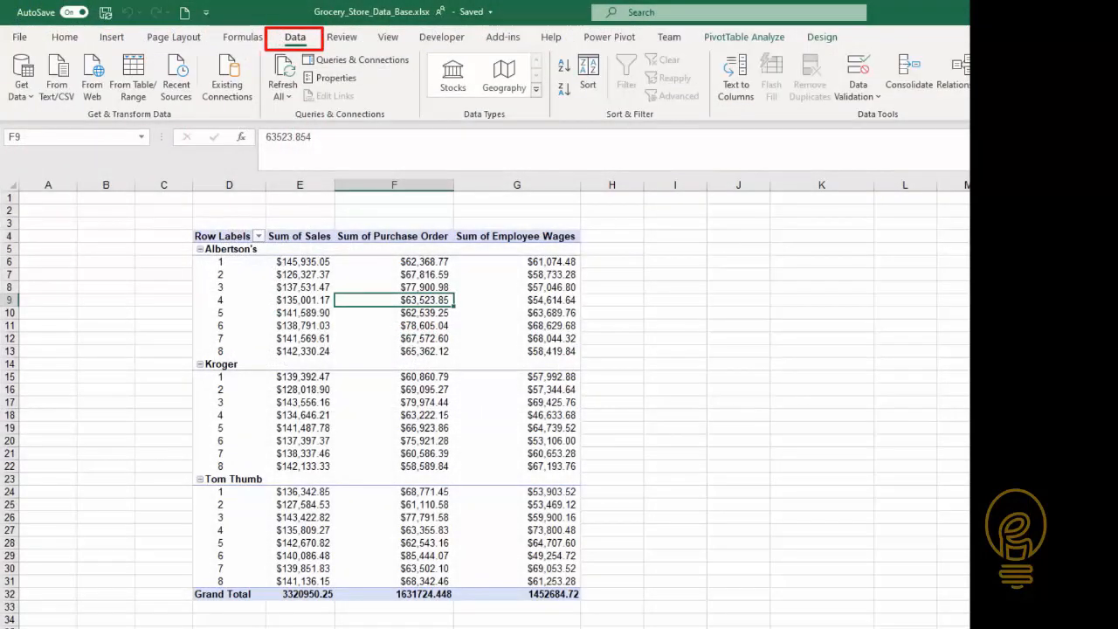
{"action": "left_click", "coordinate": [609, 36]}
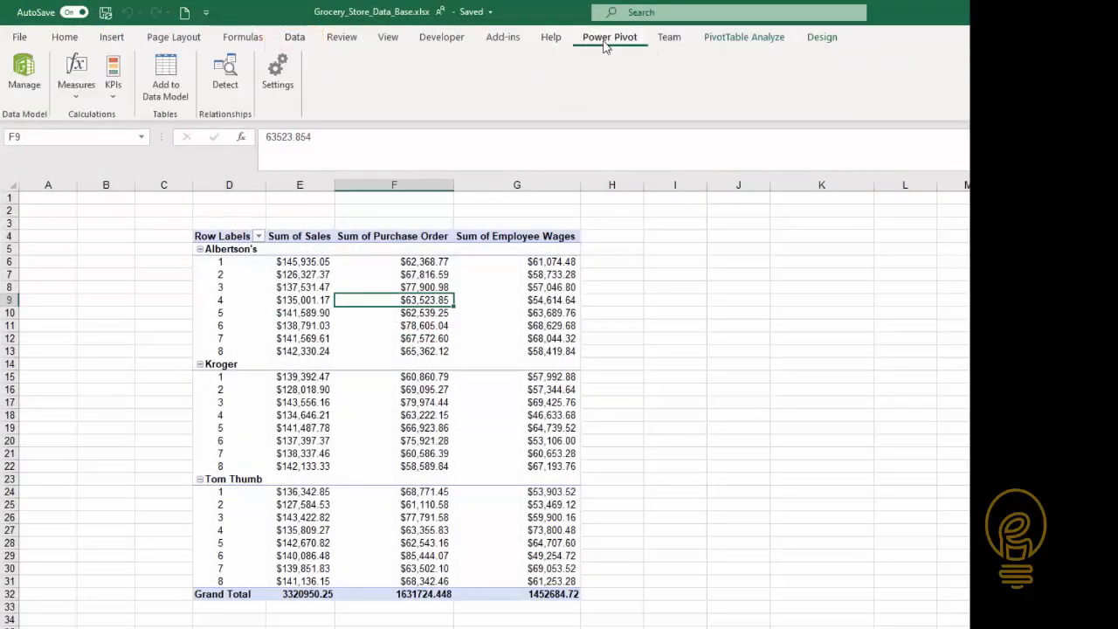
{"action": "left_click", "coordinate": [35, 93]}
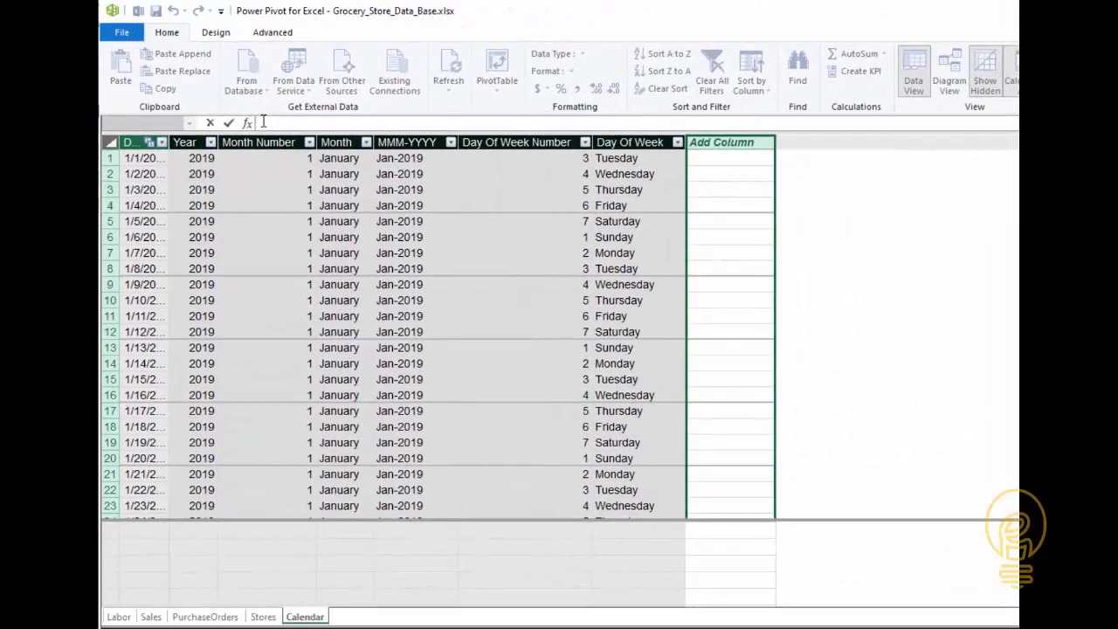
Add a calculated column to the Calendar table with the formula =ENDOFQUARTER('Calendar'[Date]).
{"action": "type", "text": "QUART"}
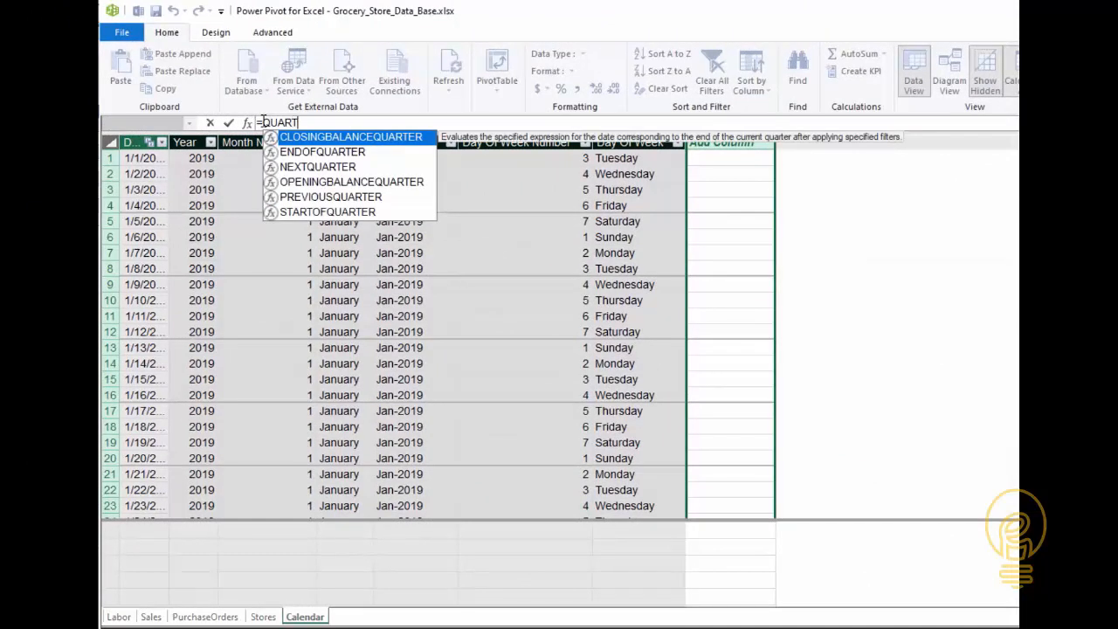
{"action": "key", "text": "Down"}
{"action": "key", "text": "Tab"}
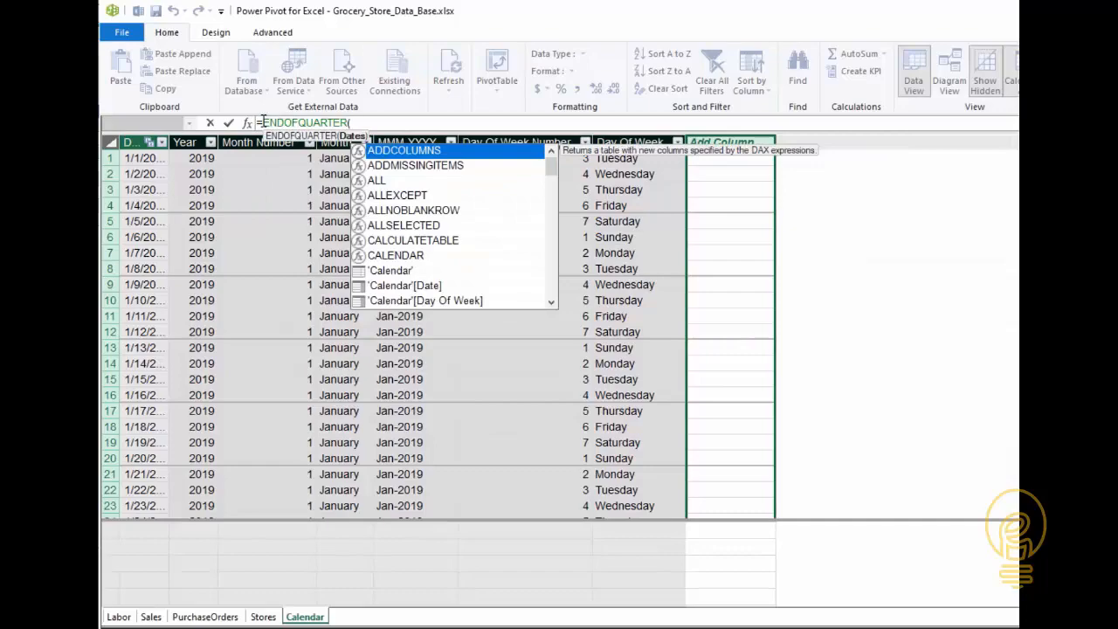
{"action": "type", "text": "Date"}
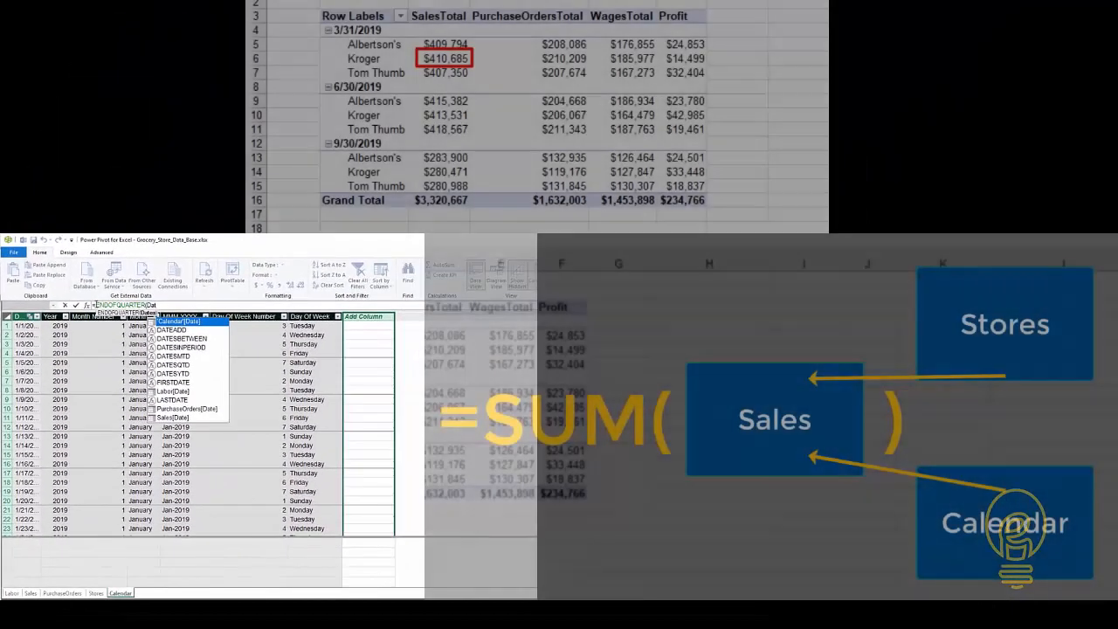
{"action": "key", "text": "Tab"}
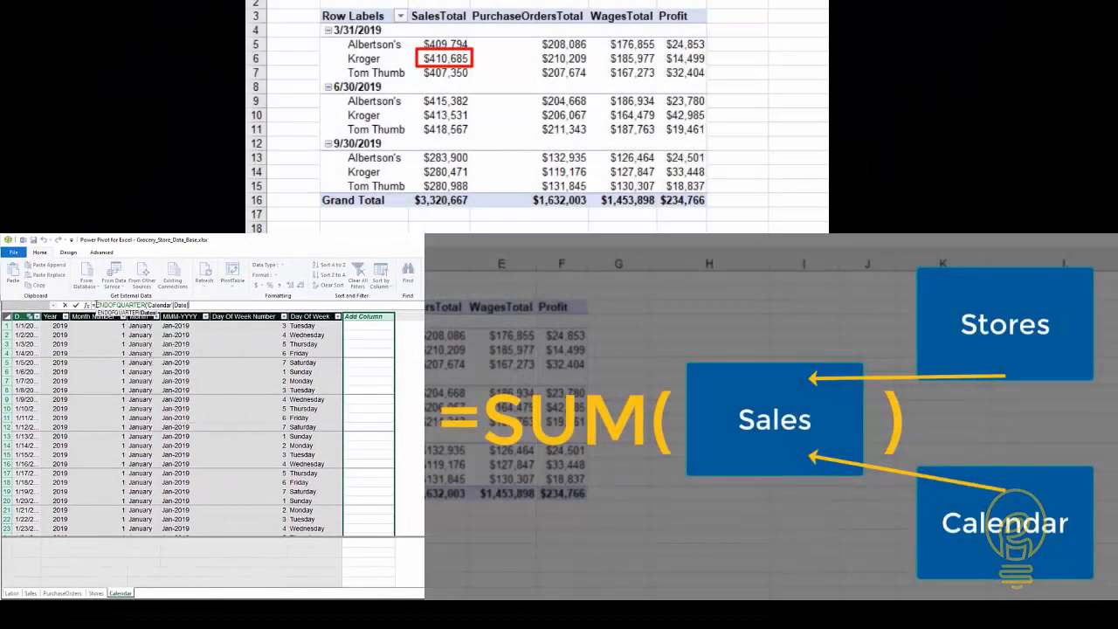
{"action": "type", "text": ")"}
{"action": "key", "text": "Return"}
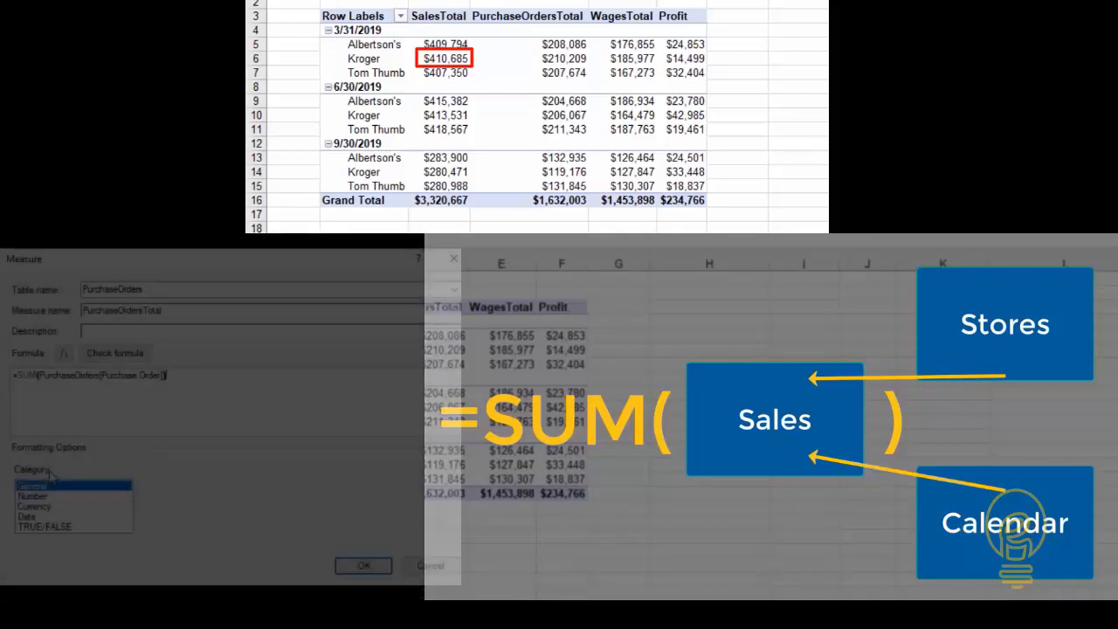
Format the PurchaseOrdersTotal measure as Currency with 0 decimal places and save the measure.
{"action": "left_click", "coordinate": [35, 507]}
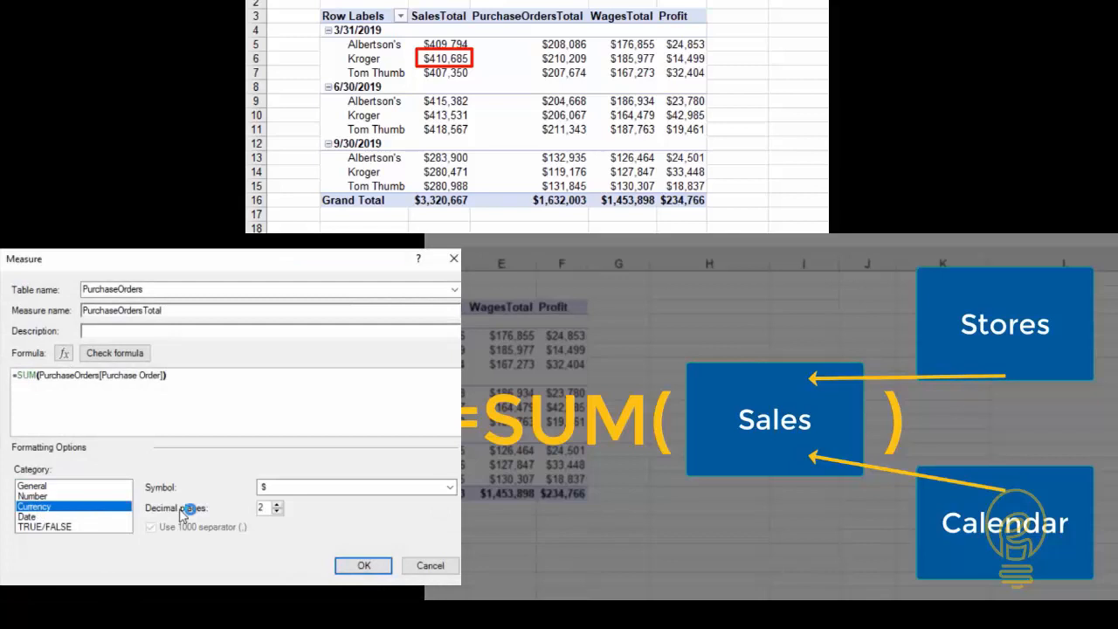
{"action": "left_click", "coordinate": [277, 512]}
{"action": "left_click", "coordinate": [277, 512]}
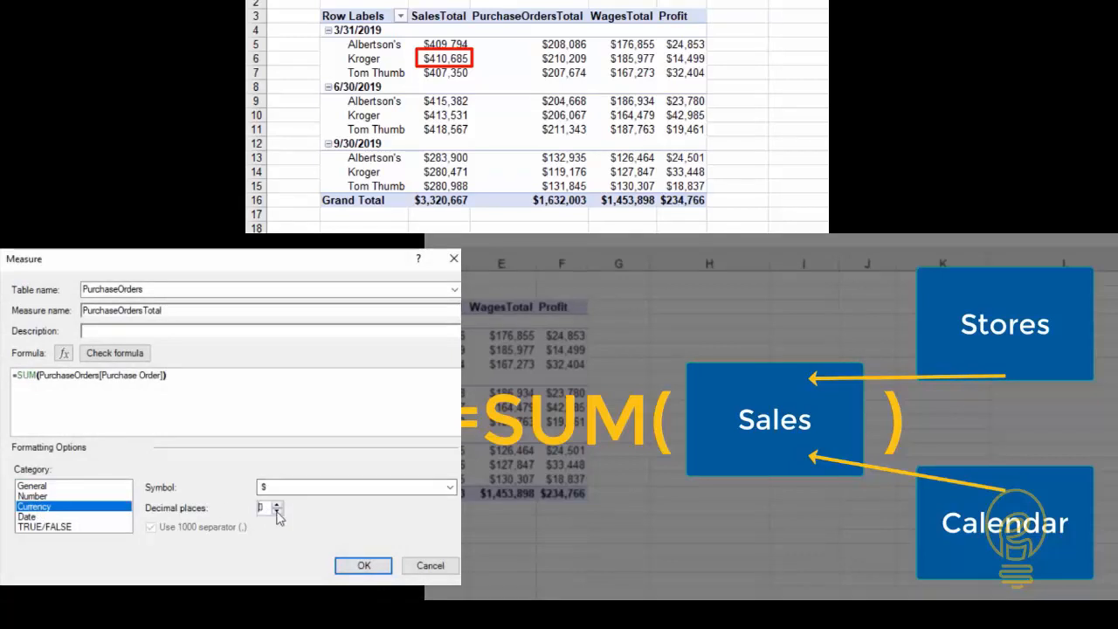
{"action": "left_click", "coordinate": [363, 566]}
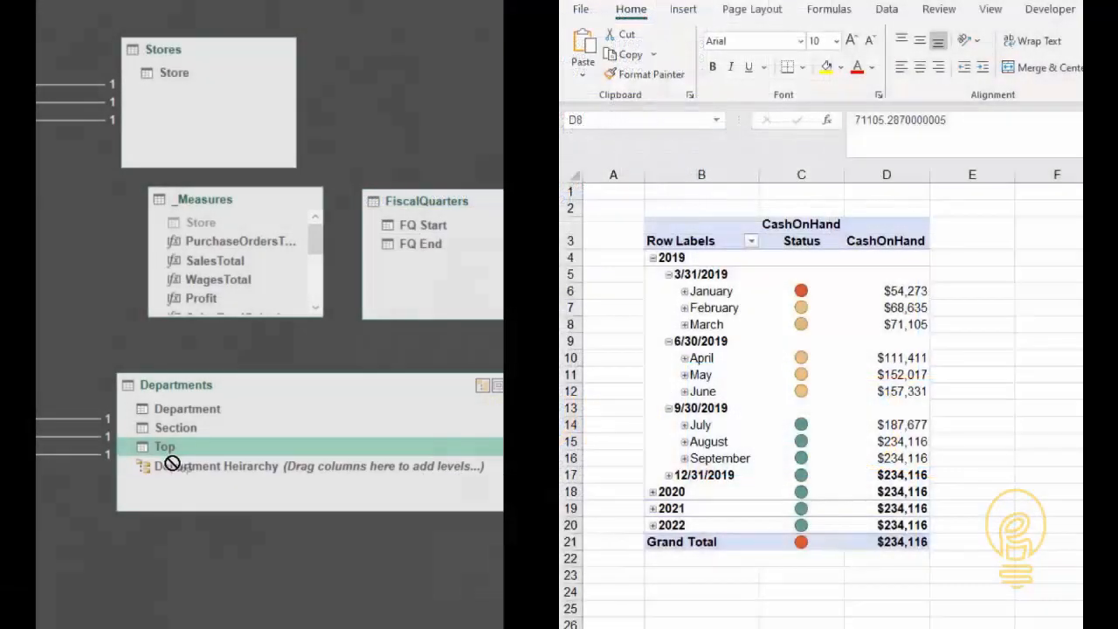
Add Top, Section and Department as levels of the Department Heirarchy, and hide the Department column from client tools.
{"action": "mouse_move", "coordinate": [172, 463]}
{"action": "left_mouse_down"}
{"action": "mouse_move", "coordinate": [178, 483]}
{"action": "mouse_move", "coordinate": [184, 449]}
{"action": "mouse_move", "coordinate": [186, 471]}
{"action": "left_mouse_up"}
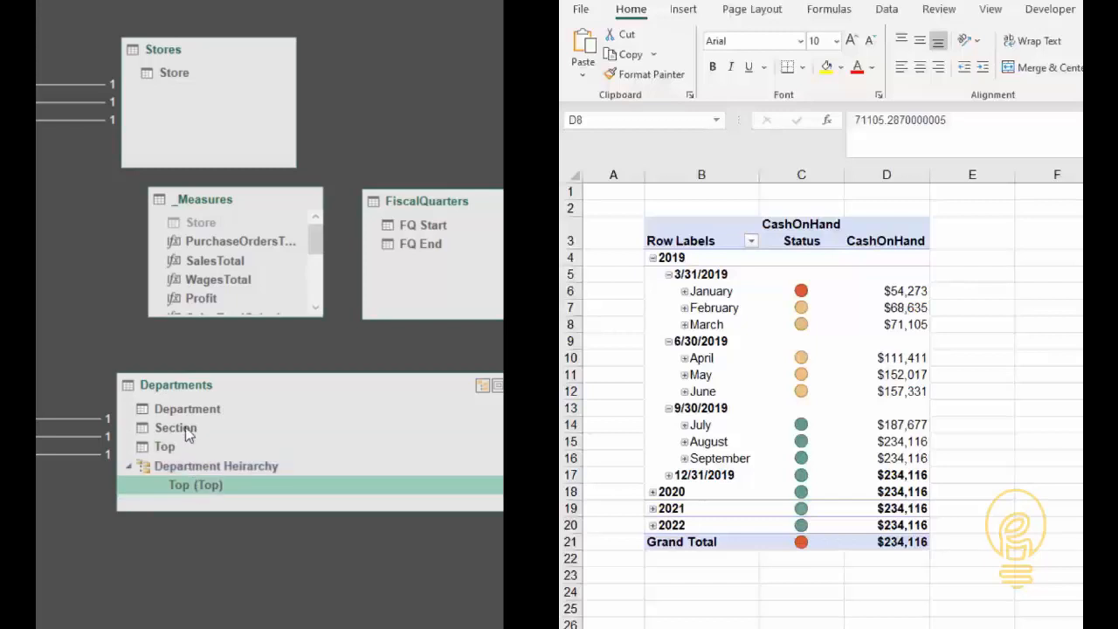
{"action": "left_click_drag", "start_coordinate": [185, 427], "coordinate": [219, 503]}
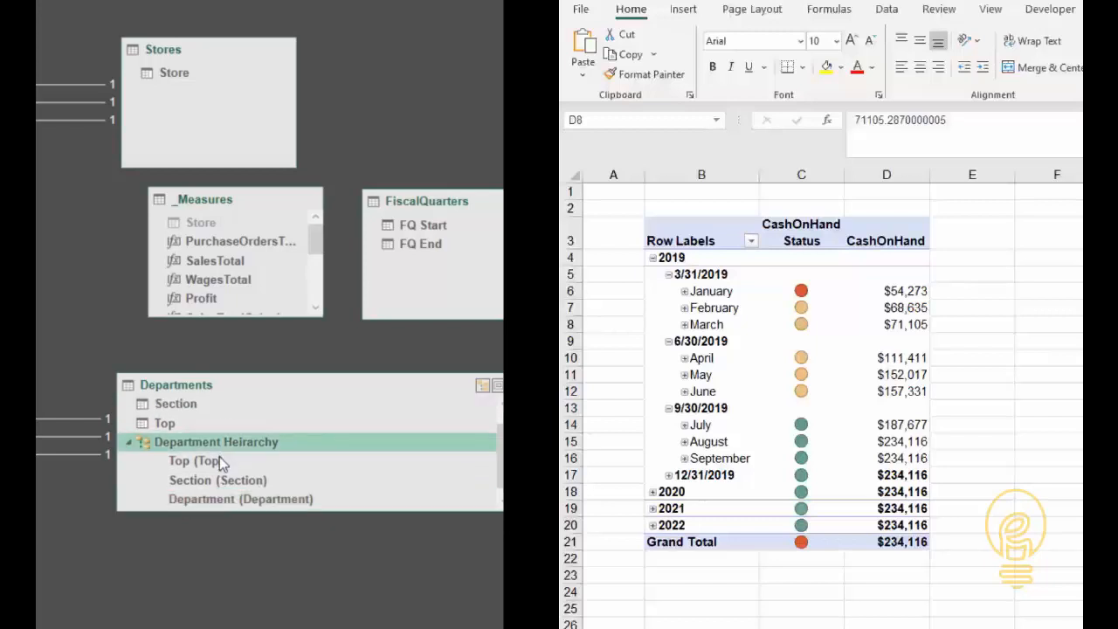
{"action": "scroll", "coordinate": [185, 414], "scroll_direction": "up", "scroll_amount": 1}
{"action": "right_click", "coordinate": [185, 411]}
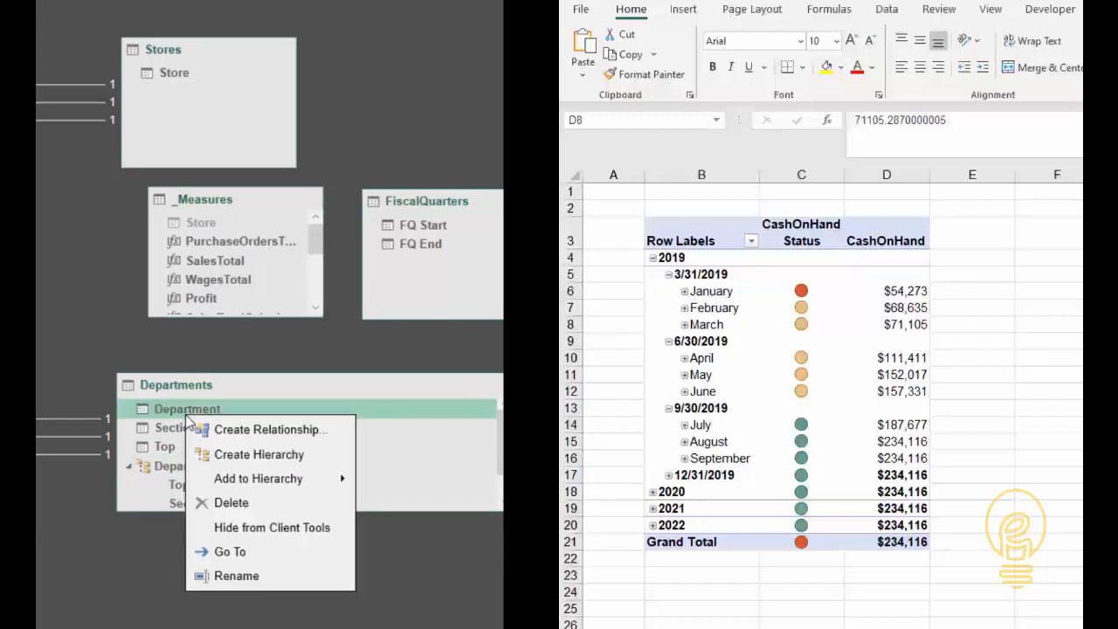
{"action": "left_click", "coordinate": [260, 532]}
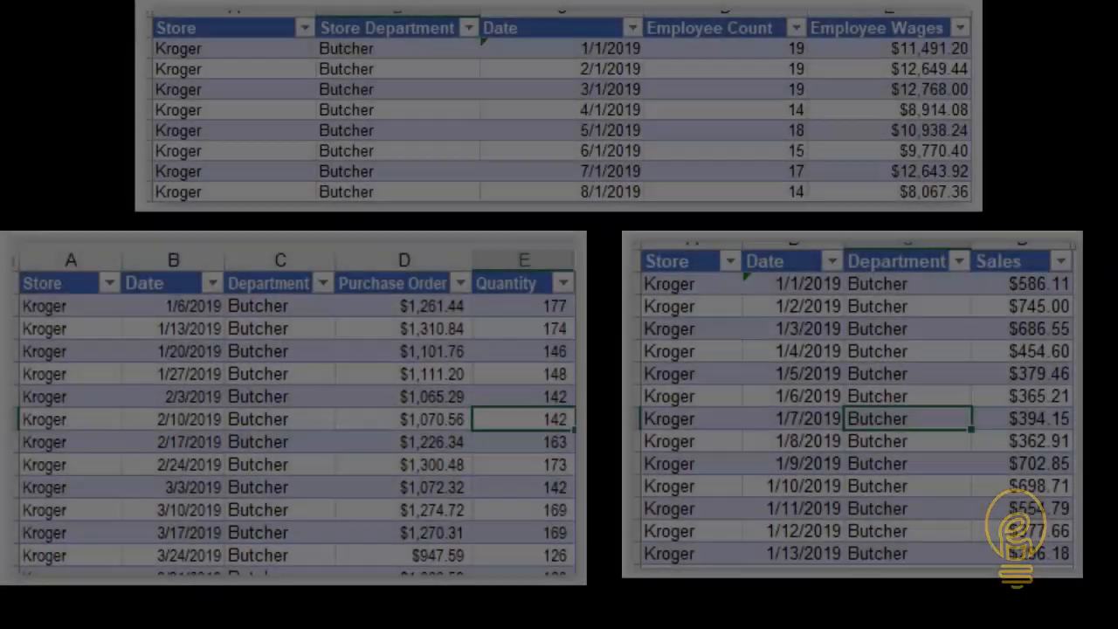
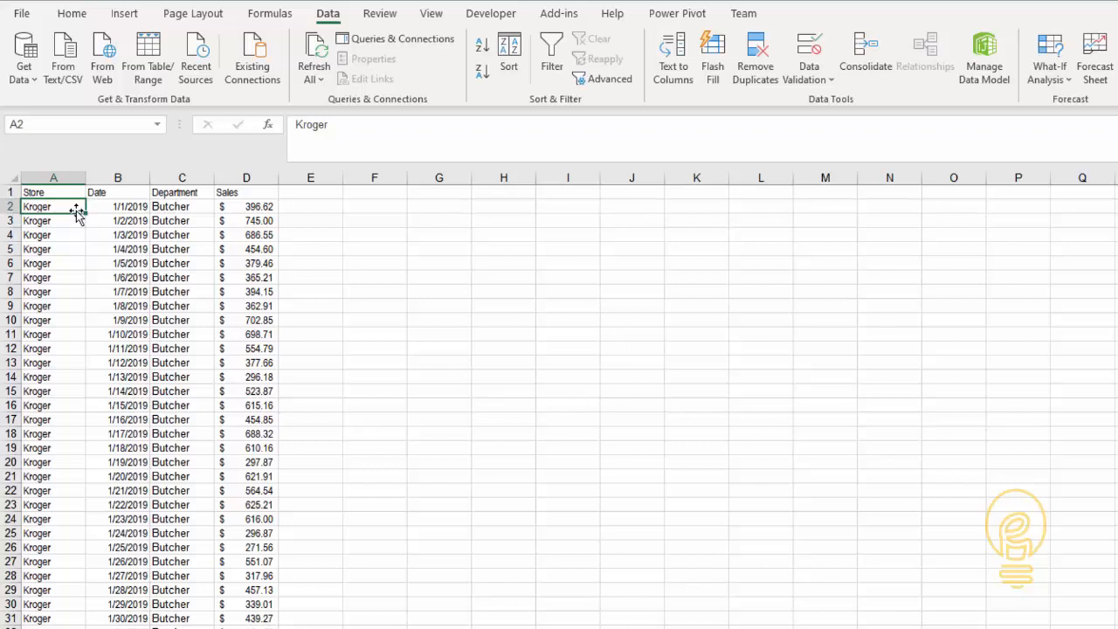
Convert the whole sales data range A1:D5104 into a table with headers.
{"action": "key", "text": "ctrl+Home"}
{"action": "key", "text": "ctrl+shift+Right"}
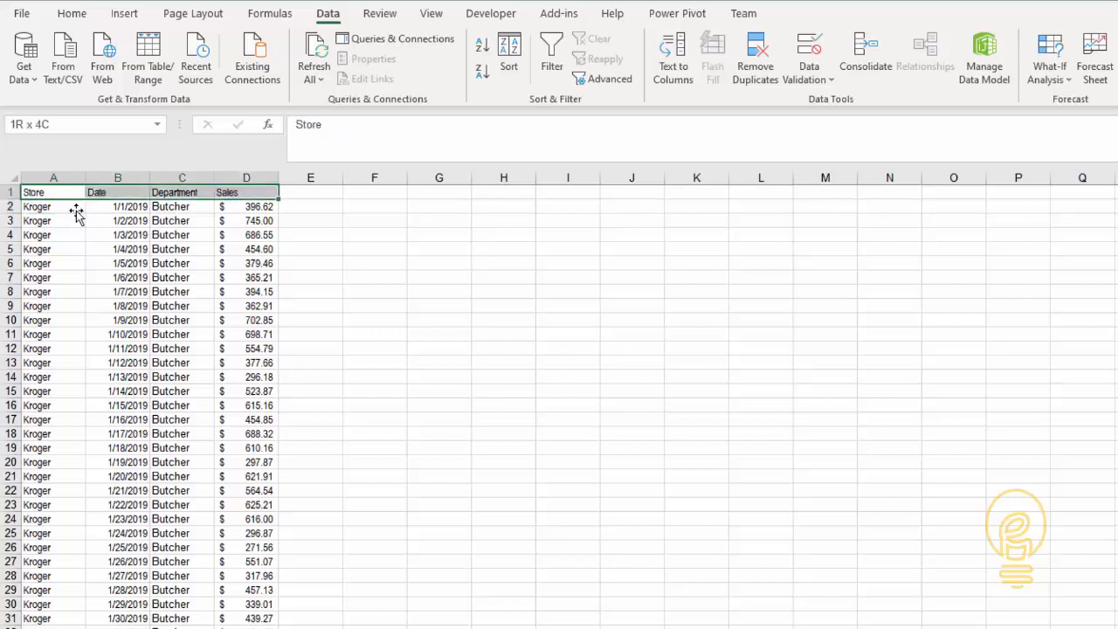
{"action": "key", "text": "ctrl+shift+Down"}
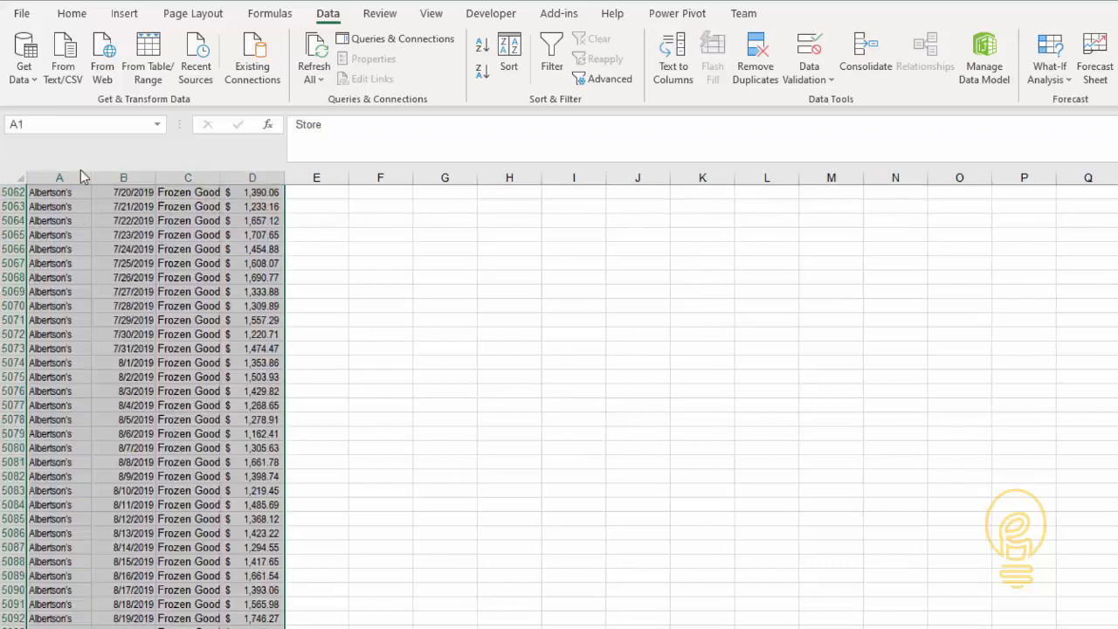
{"action": "left_click", "coordinate": [123, 15]}
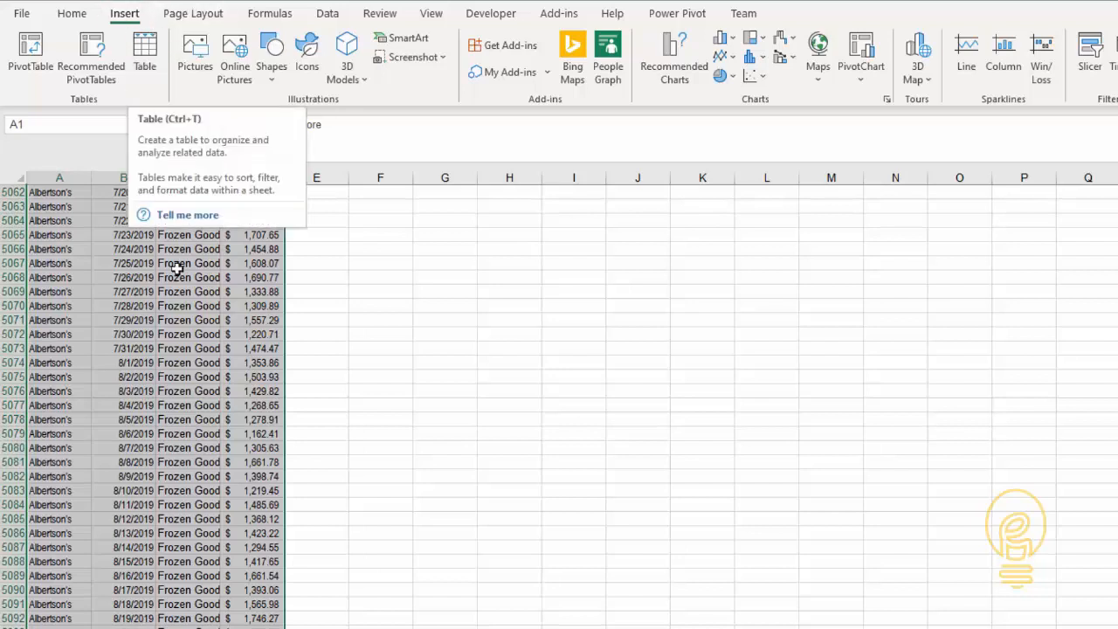
{"action": "key", "text": "ctrl+t"}
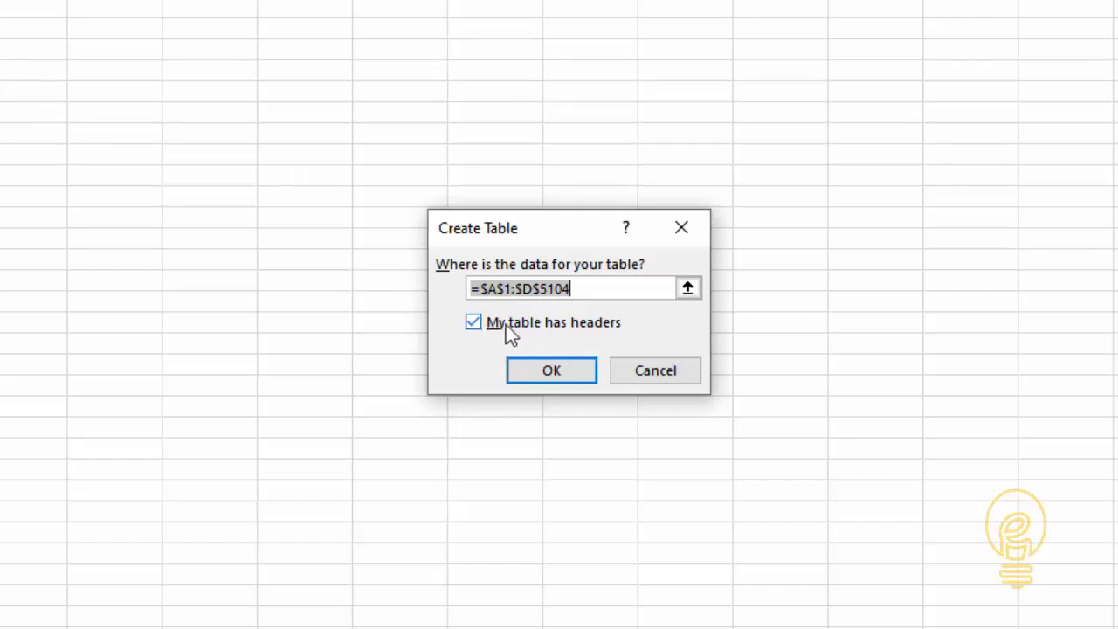
{"action": "left_click", "coordinate": [556, 371]}
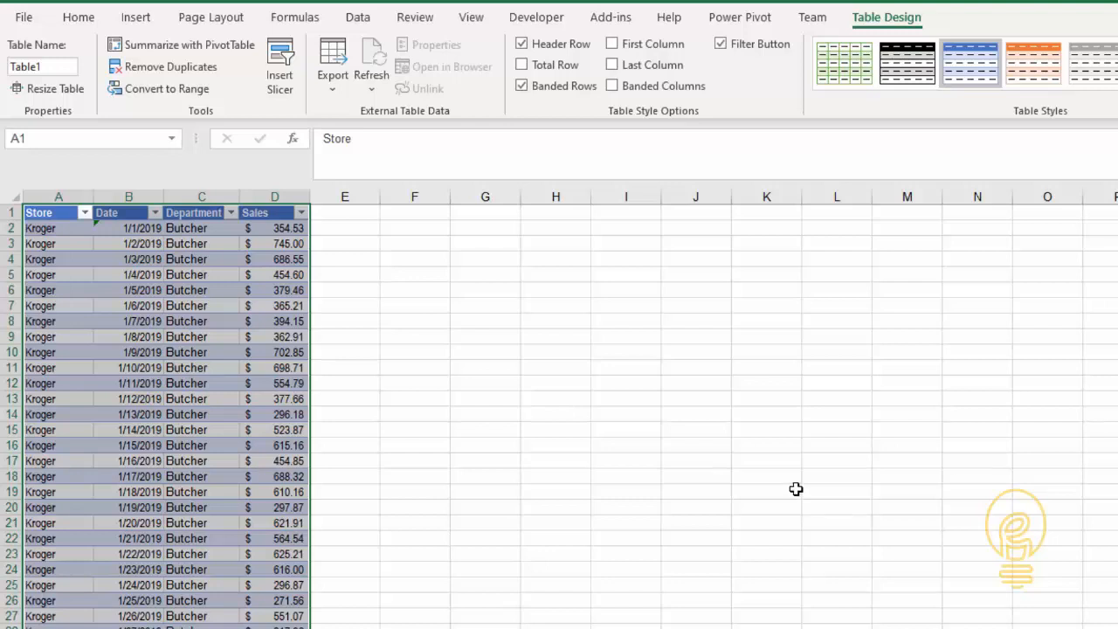
Rename the new store sales table as Sales.
{"action": "left_click", "coordinate": [142, 247]}
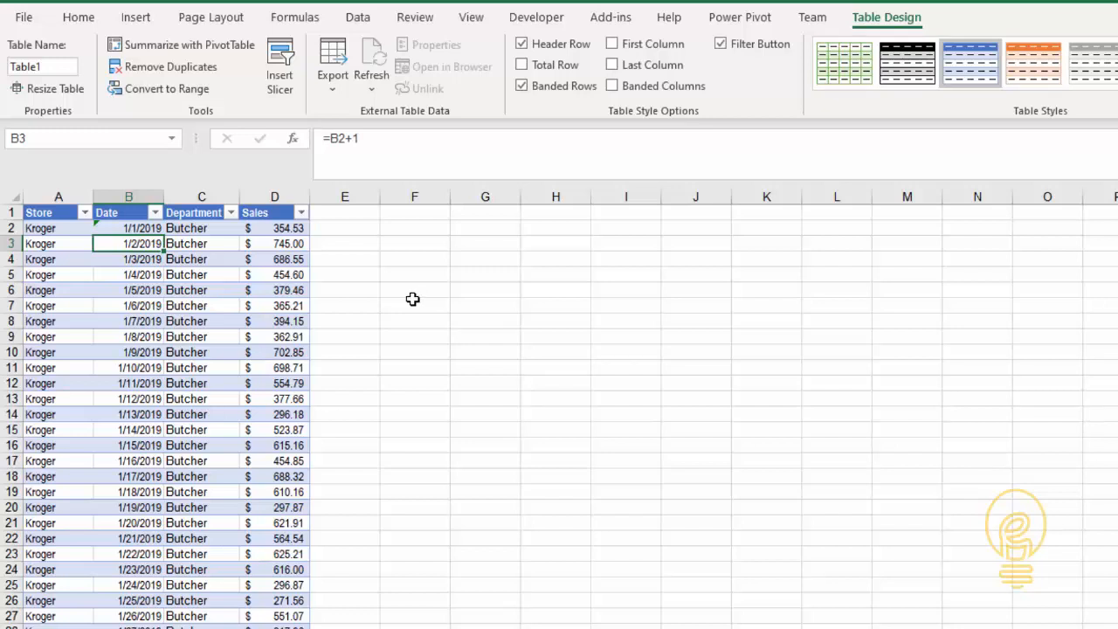
{"action": "left_click", "coordinate": [408, 241]}
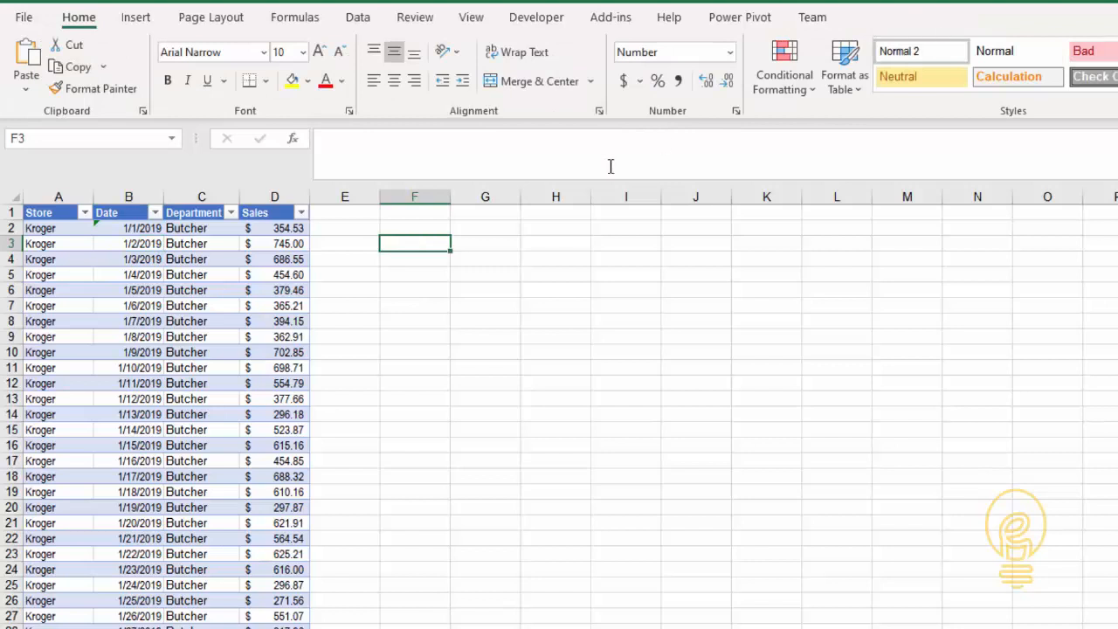
{"action": "left_click", "coordinate": [282, 244]}
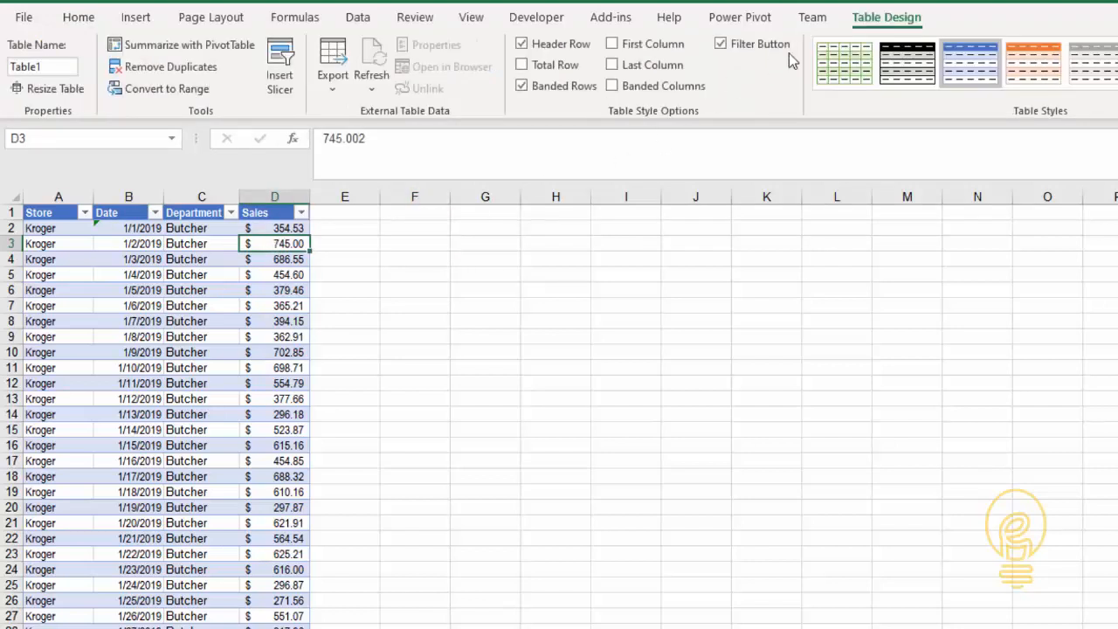
{"action": "left_click", "coordinate": [64, 68]}
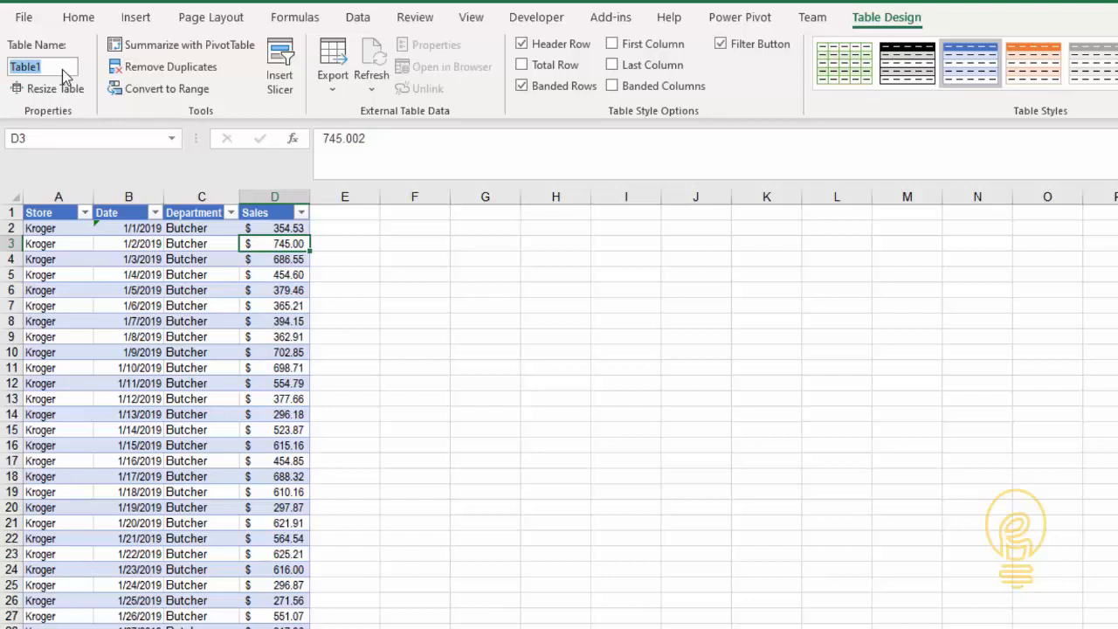
{"action": "type", "text": "Sales"}
Total the table's Sales column in cell F3 with the formula =SUM(Sales[Sales]).
{"action": "left_click", "coordinate": [402, 243]}
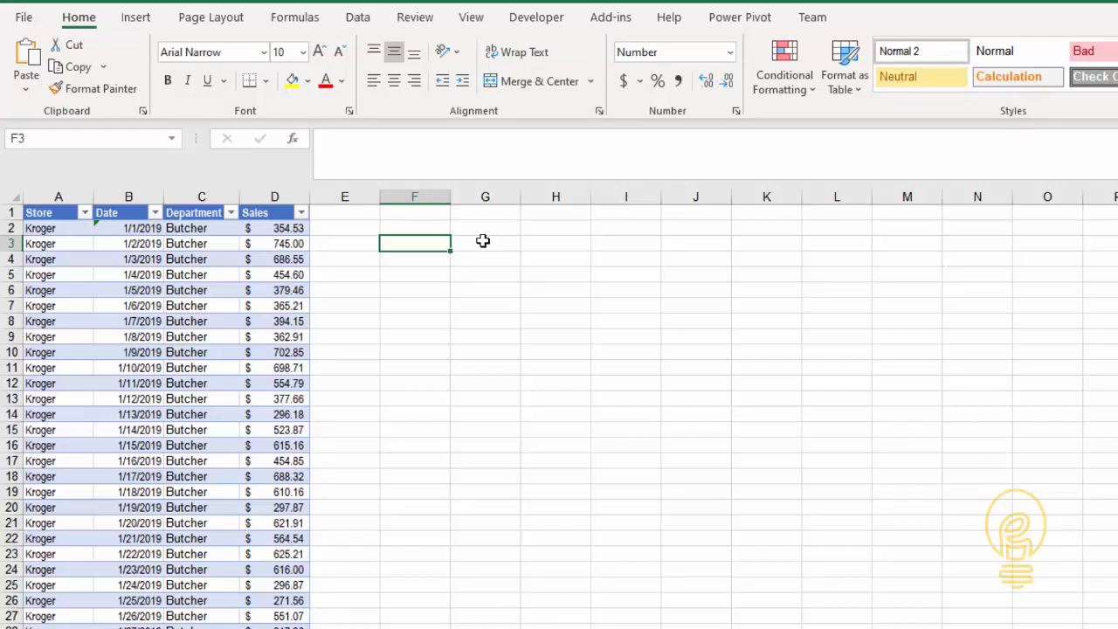
{"action": "type", "text": "=SU"}
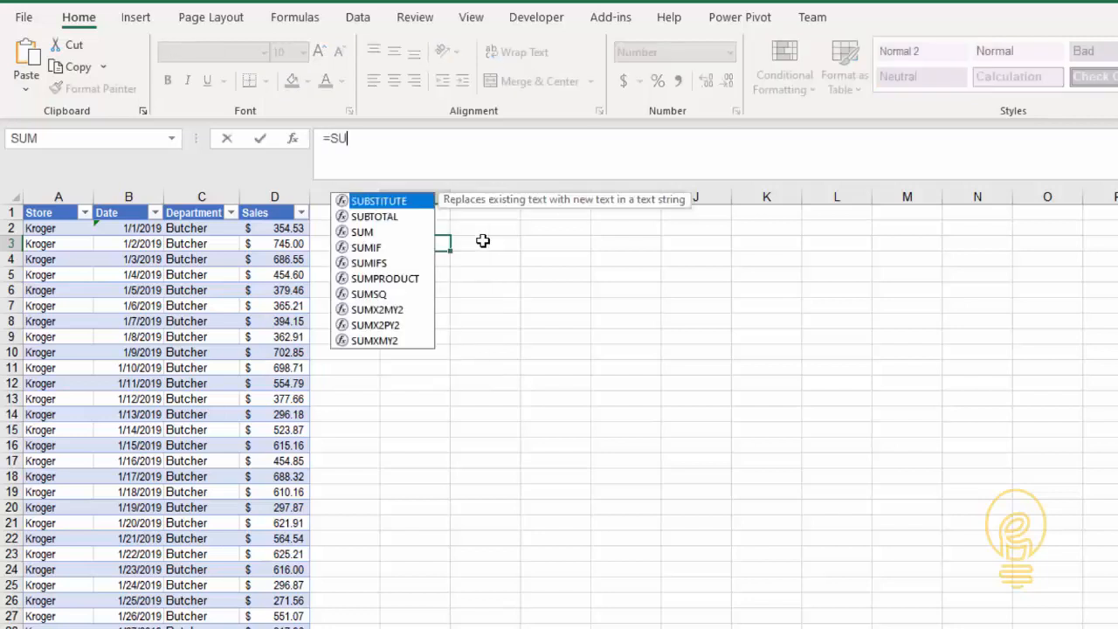
{"action": "type", "text": "M(S"}
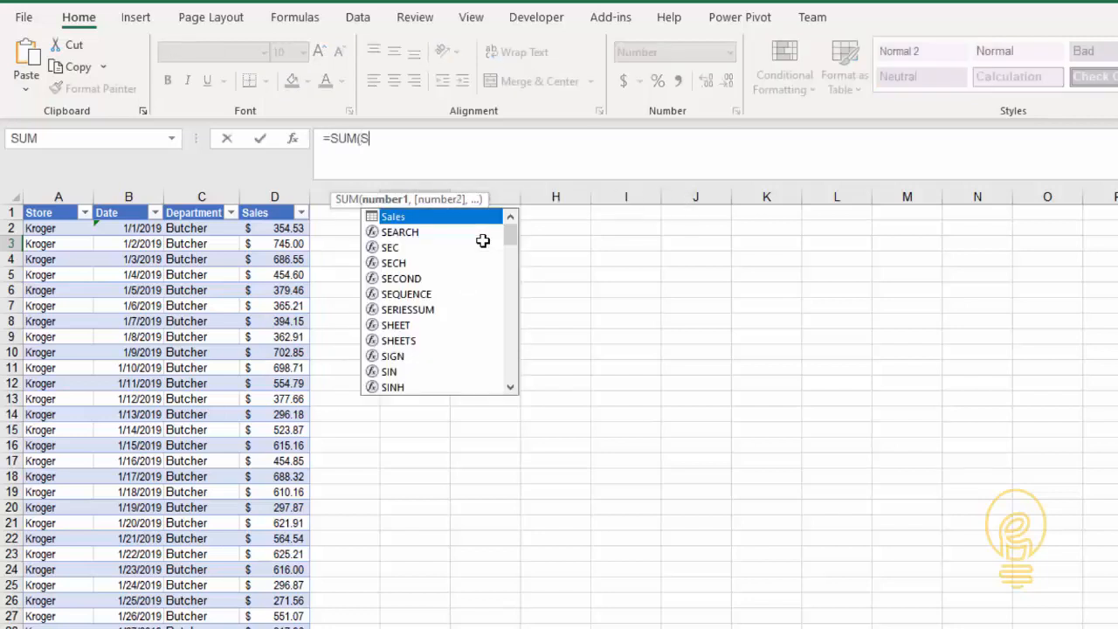
{"action": "type", "text": "ales"}
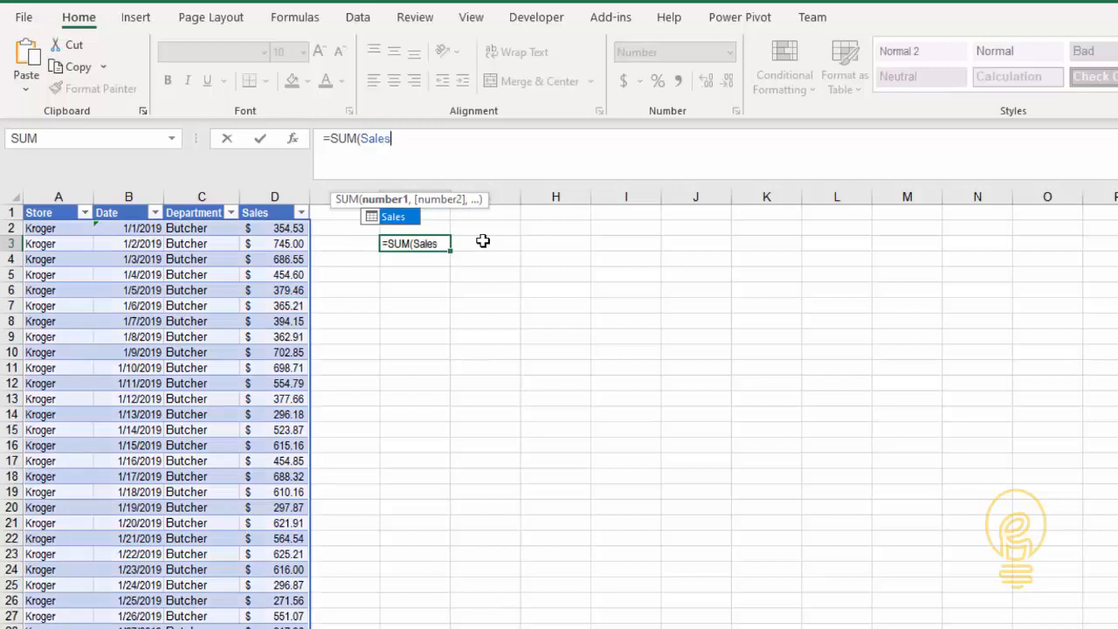
{"action": "type", "text": "["}
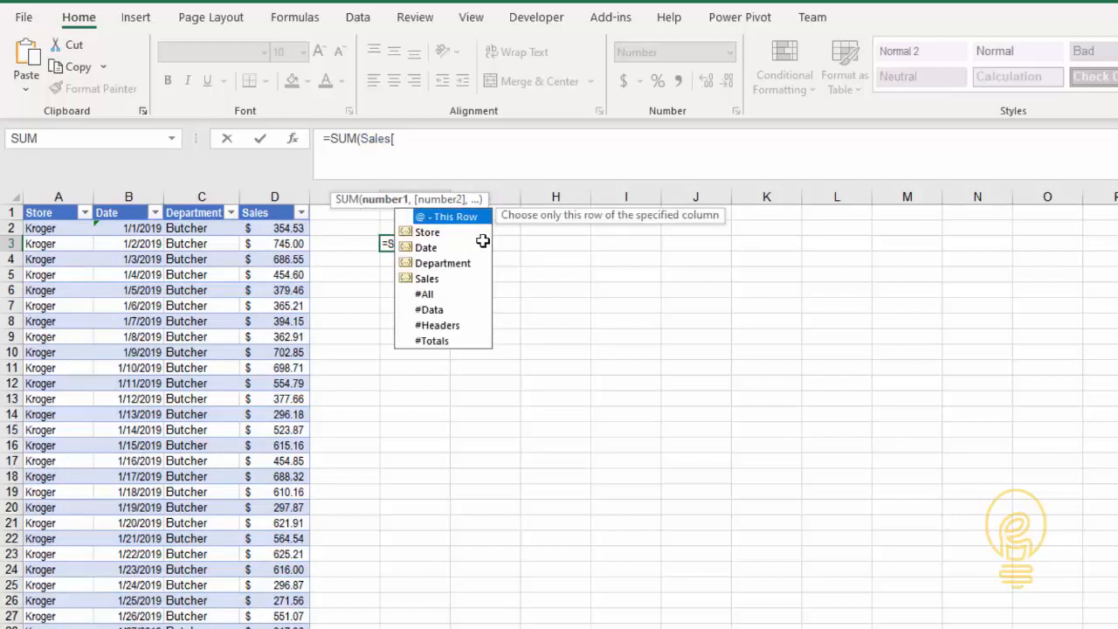
{"action": "key", "text": "Down"}
{"action": "key", "text": "Down"}
{"action": "key", "text": "Down"}
{"action": "key", "text": "Down"}
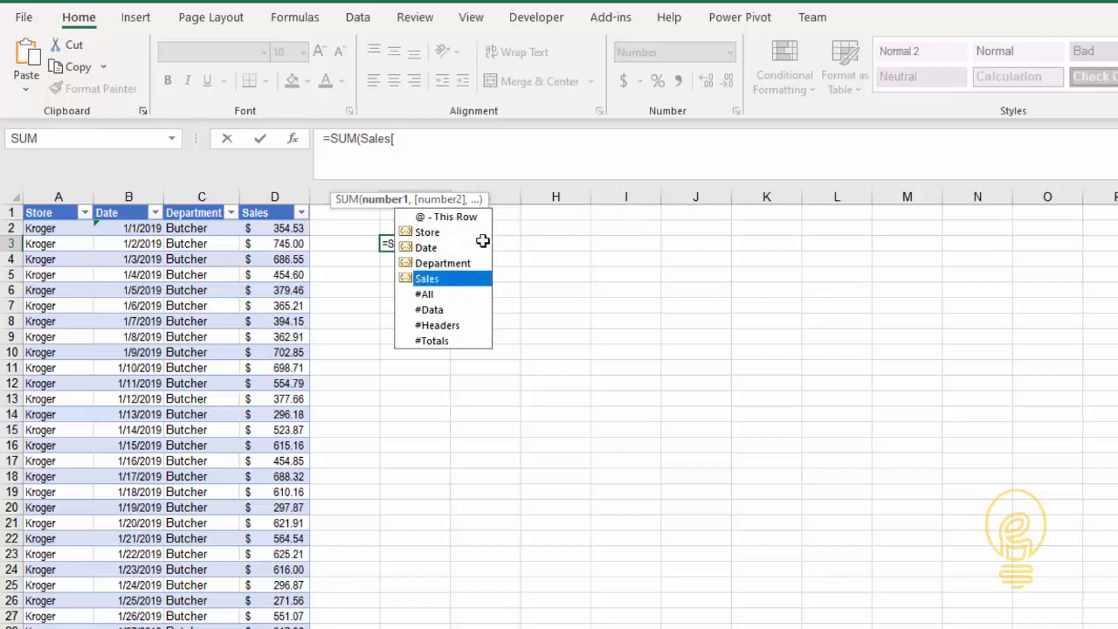
{"action": "type", "text": "Sa"}
{"action": "key", "text": "Tab"}
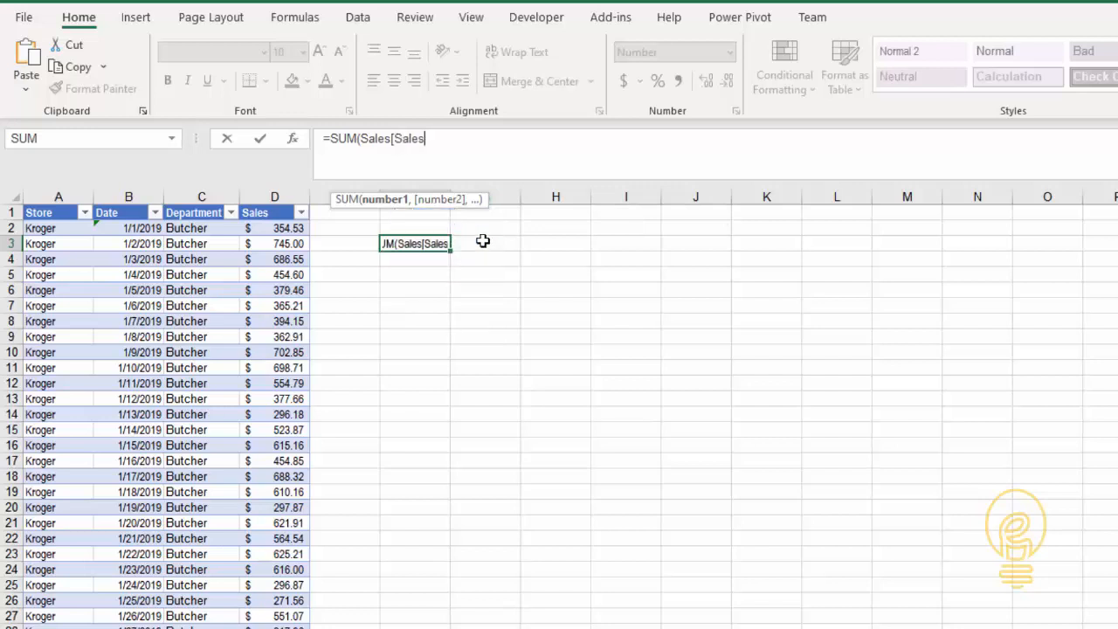
{"action": "type", "text": "])"}
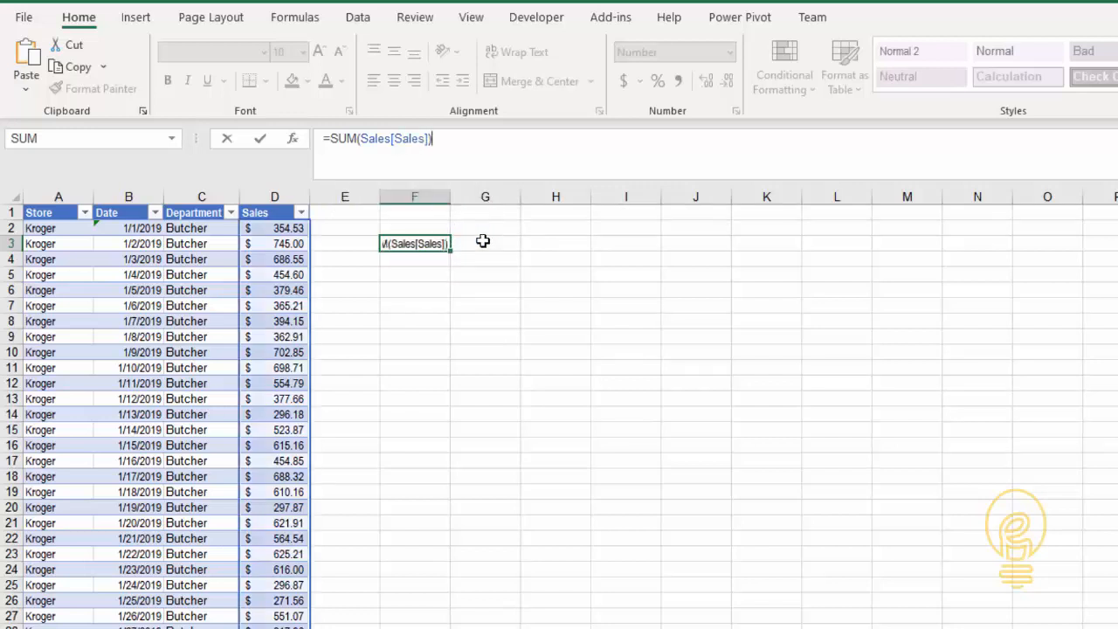
{"action": "key", "text": "Return"}
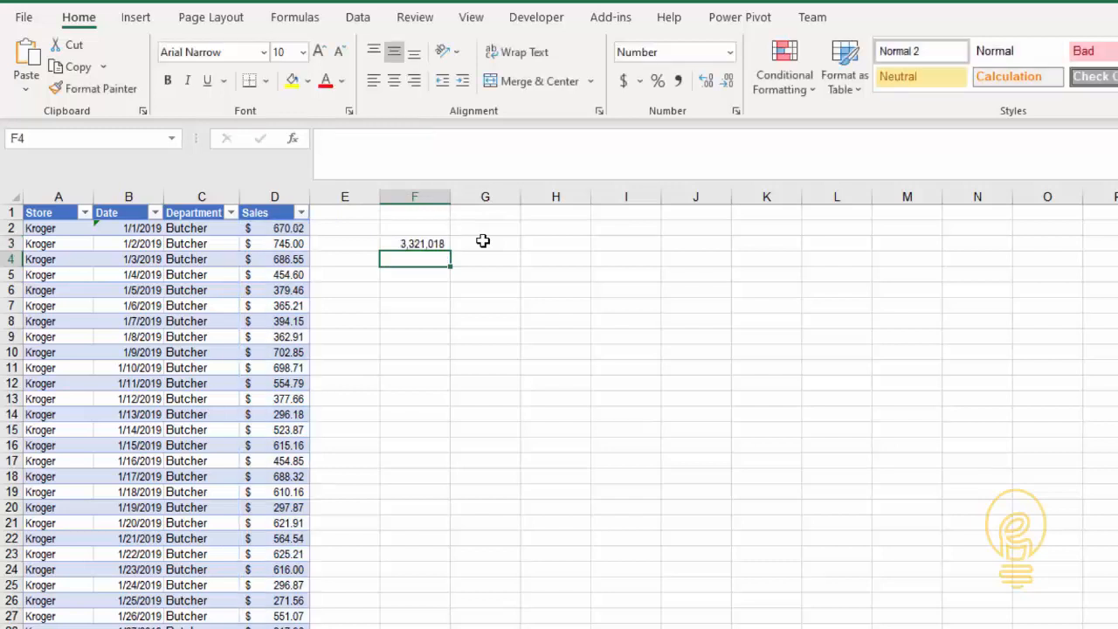
{"action": "key", "text": "Up"}
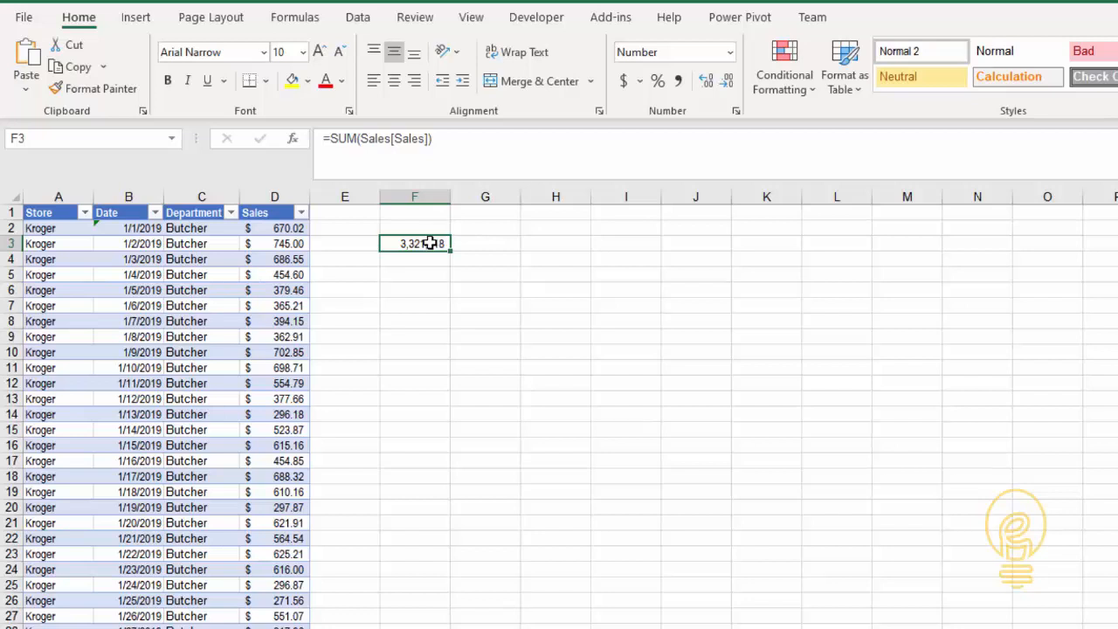
Clear cell F3 and insert a PivotTable based on the Sales table at cell G4 of the existing Sales worksheet.
{"action": "key", "text": "Delete"}
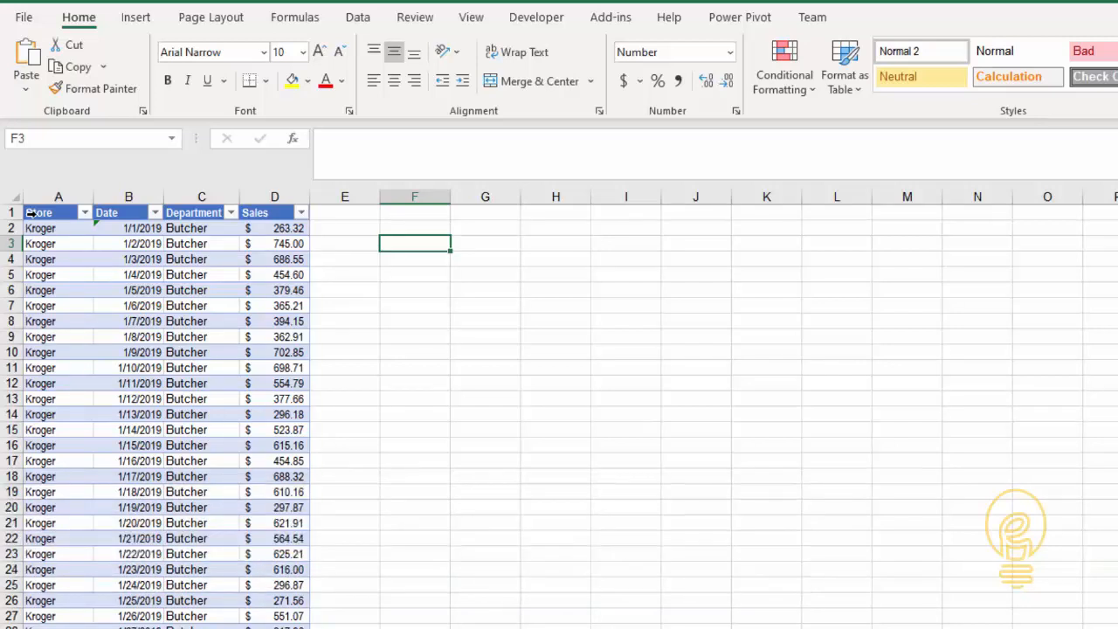
{"action": "left_click", "coordinate": [31, 212]}
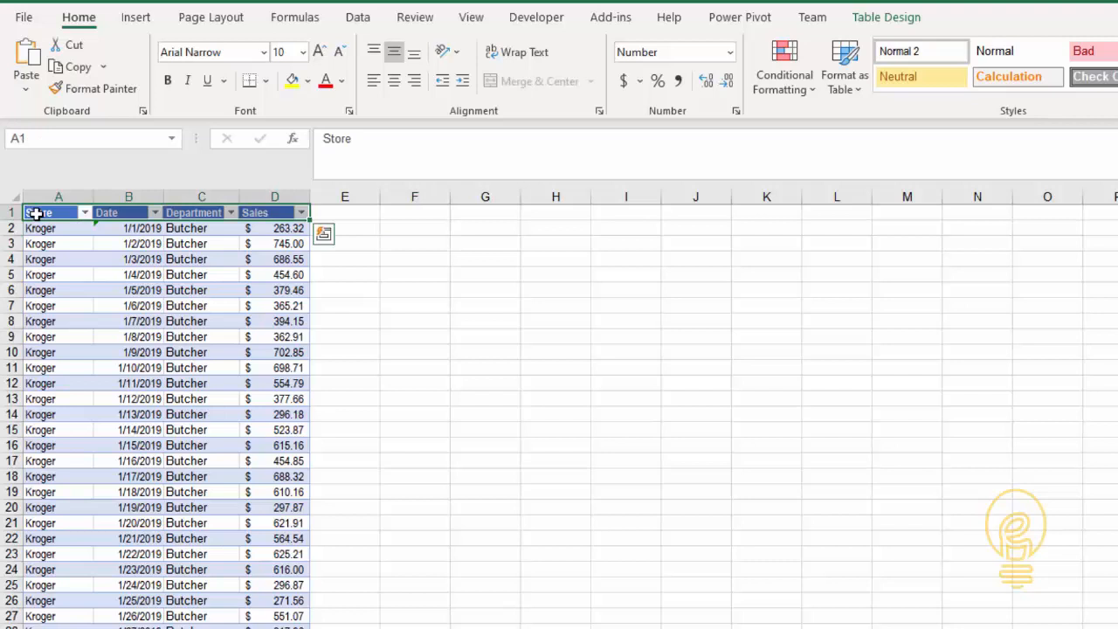
{"action": "key", "text": "ctrl+shift+Down"}
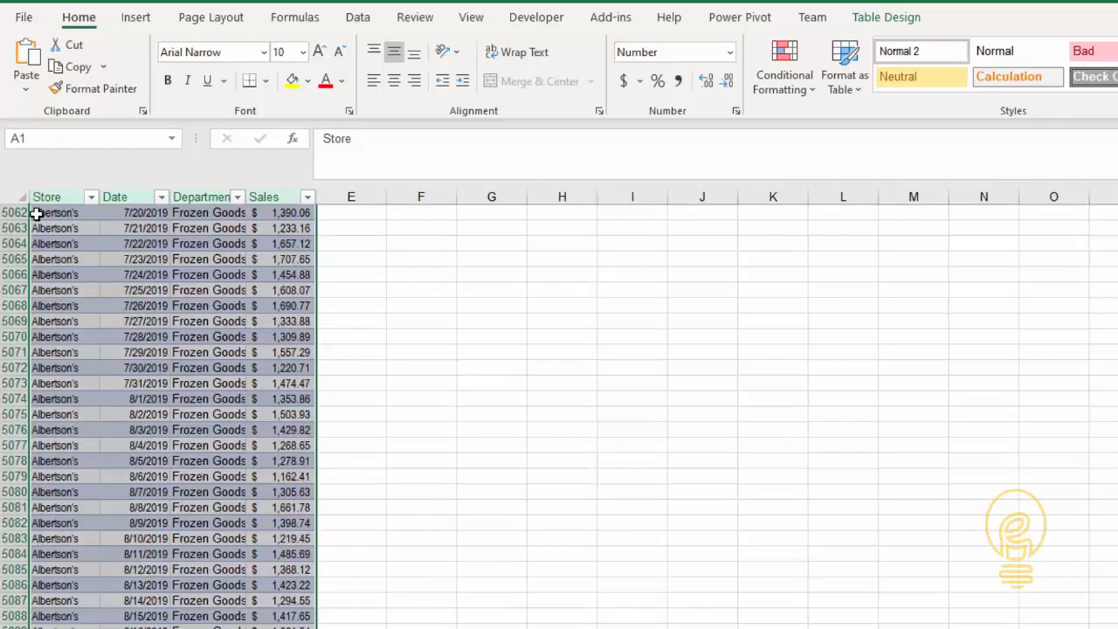
{"action": "left_click", "coordinate": [138, 18]}
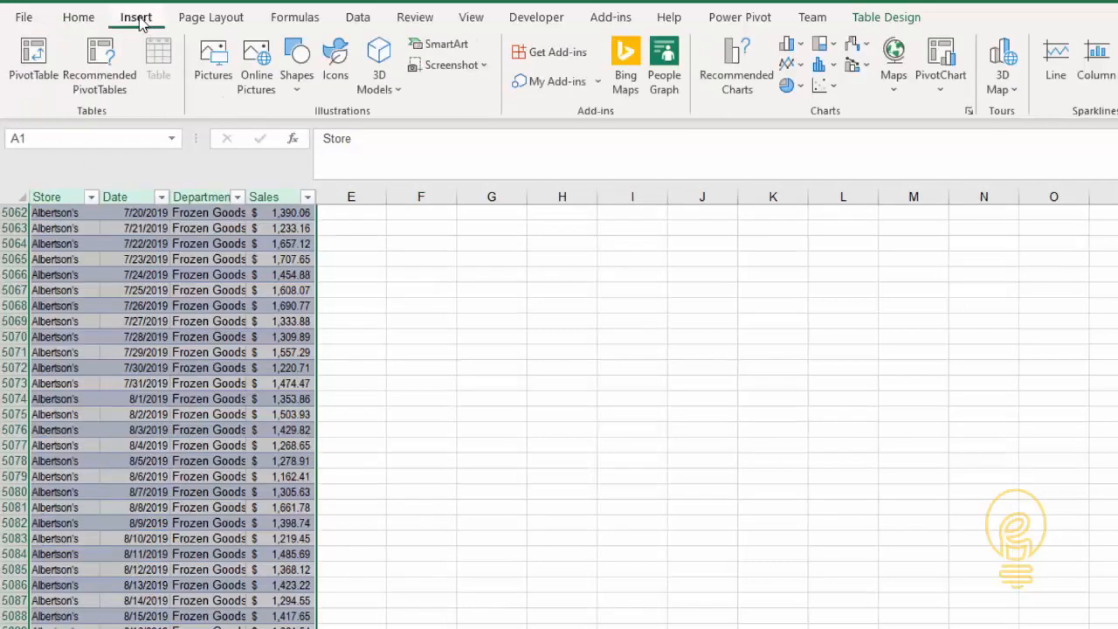
{"action": "left_click", "coordinate": [31, 87]}
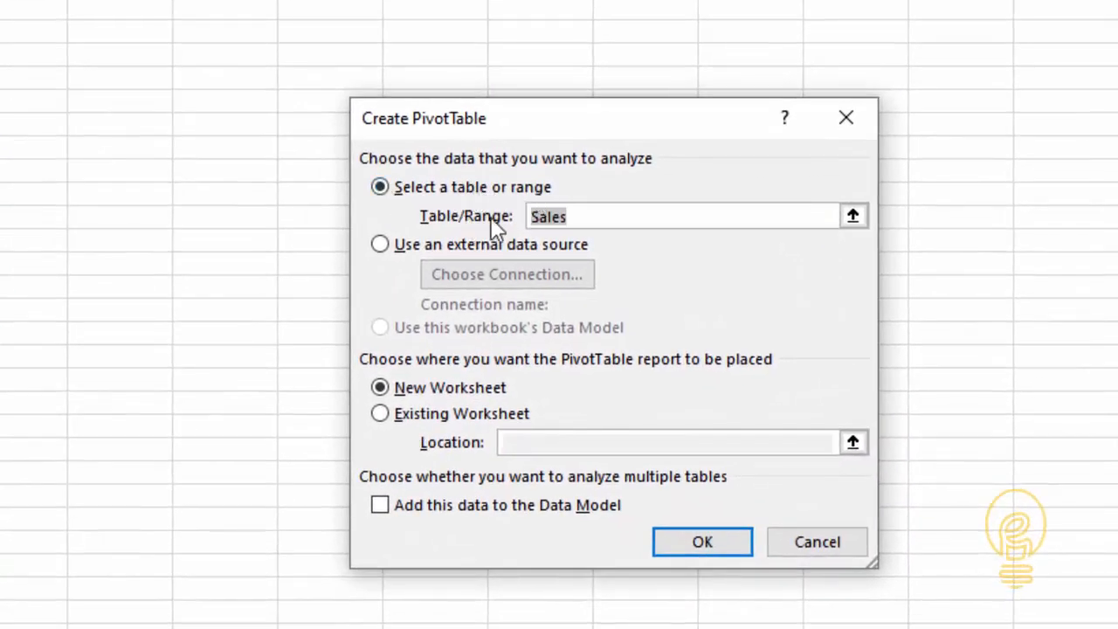
{"action": "left_click", "coordinate": [571, 217]}
{"action": "left_click", "coordinate": [460, 420]}
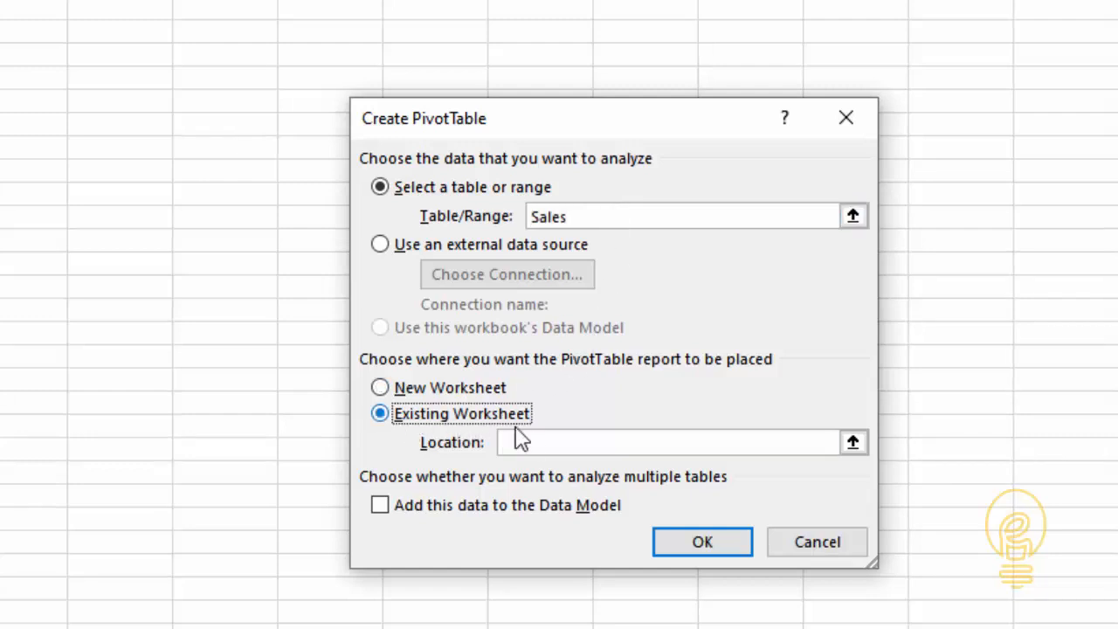
{"action": "left_click", "coordinate": [551, 442]}
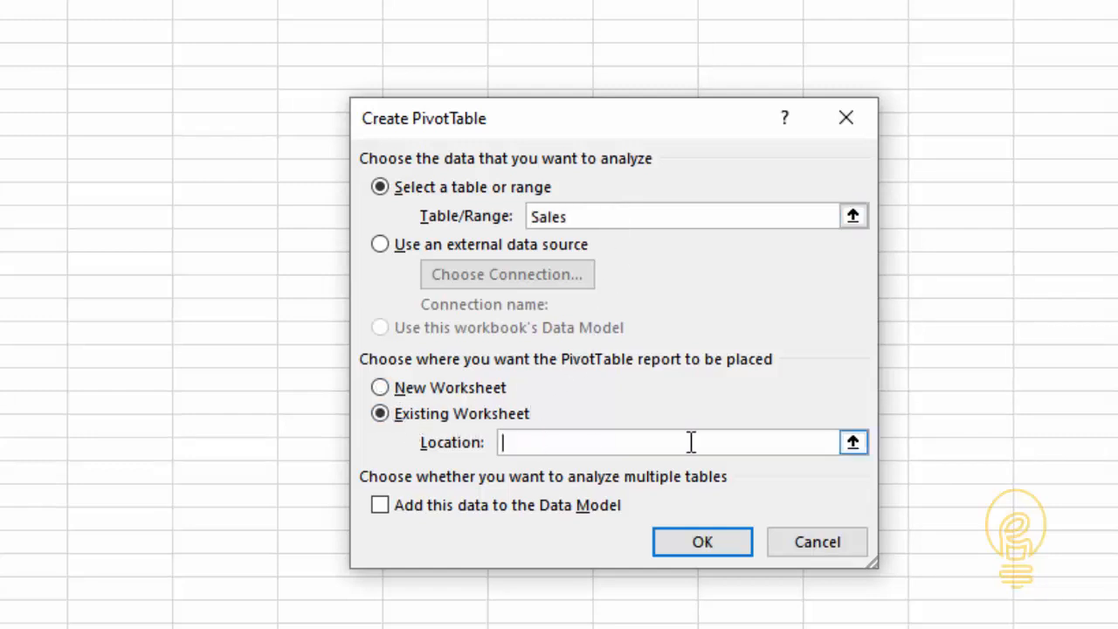
{"action": "left_click", "coordinate": [853, 443]}
{"action": "left_click", "coordinate": [94, 38]}
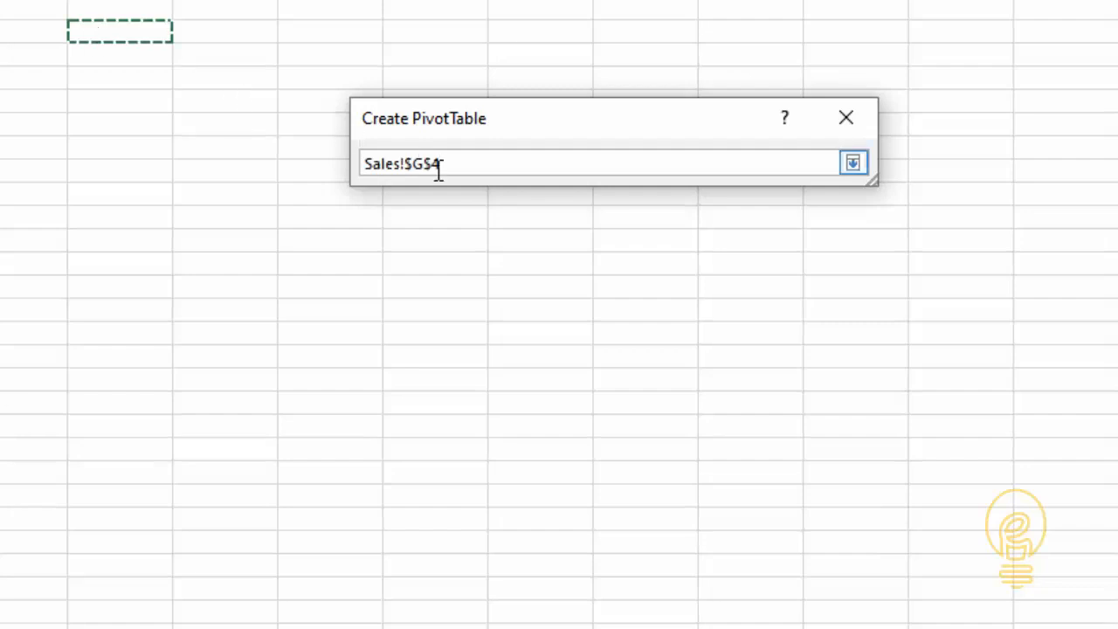
{"action": "left_click", "coordinate": [855, 162]}
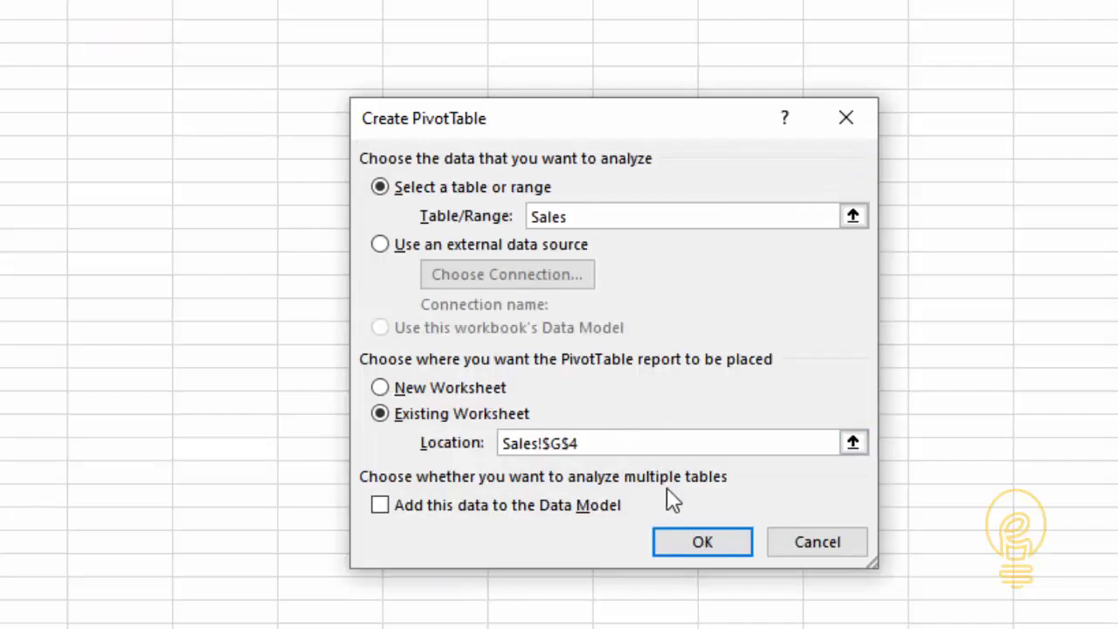
{"action": "left_click", "coordinate": [713, 543]}
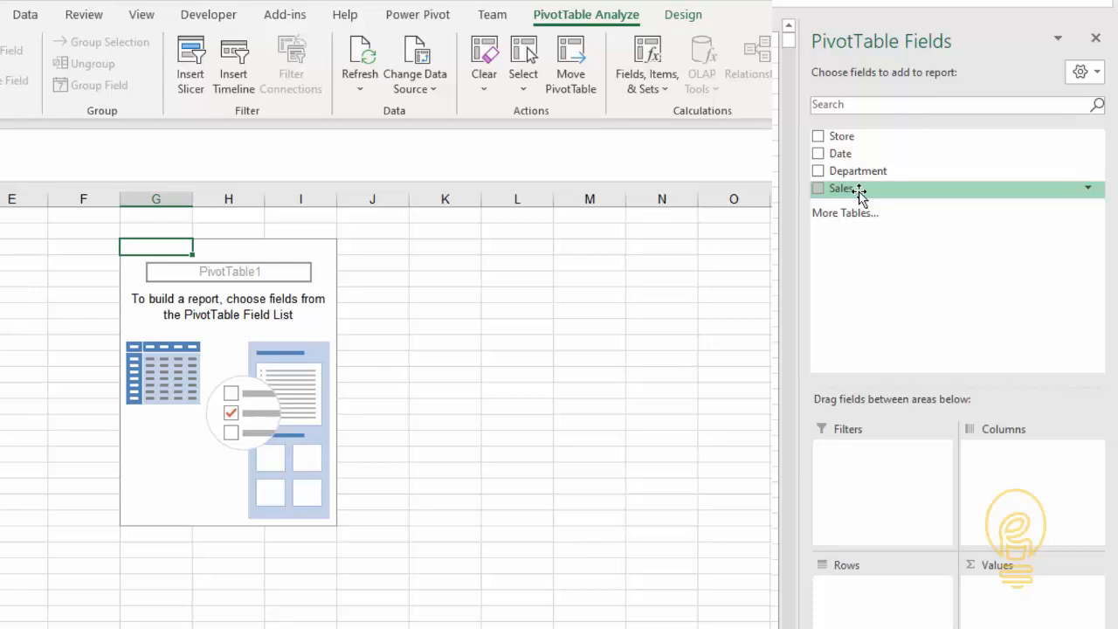
Add the Sales field to the PivotTable values and summarize it by Average.
{"action": "left_click_drag", "start_coordinate": [859, 194], "coordinate": [1029, 596]}
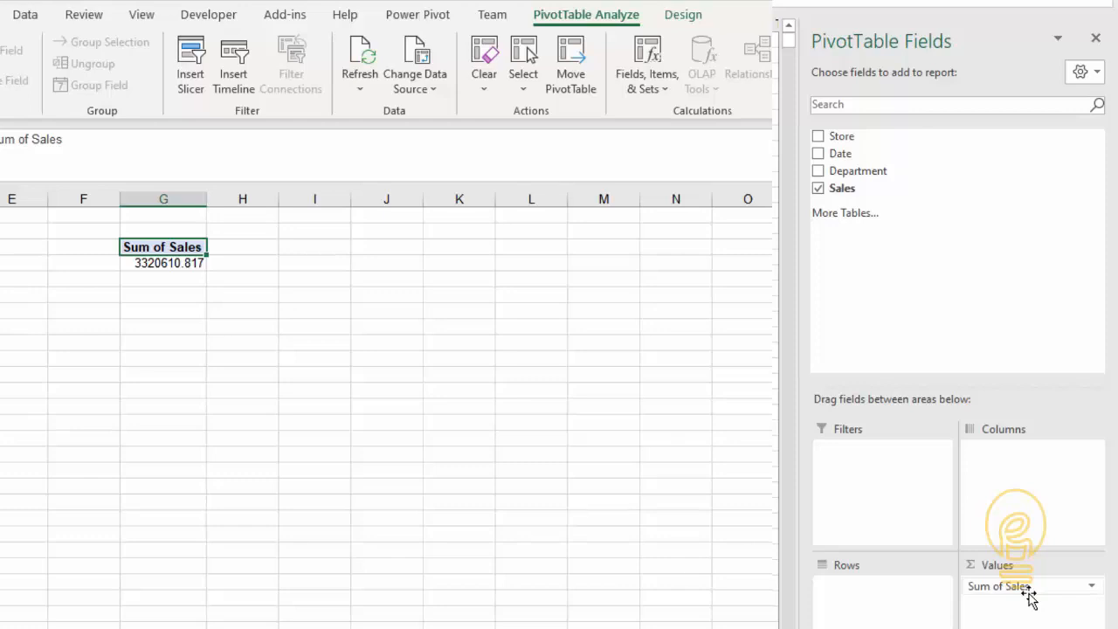
{"action": "left_click", "coordinate": [1092, 587]}
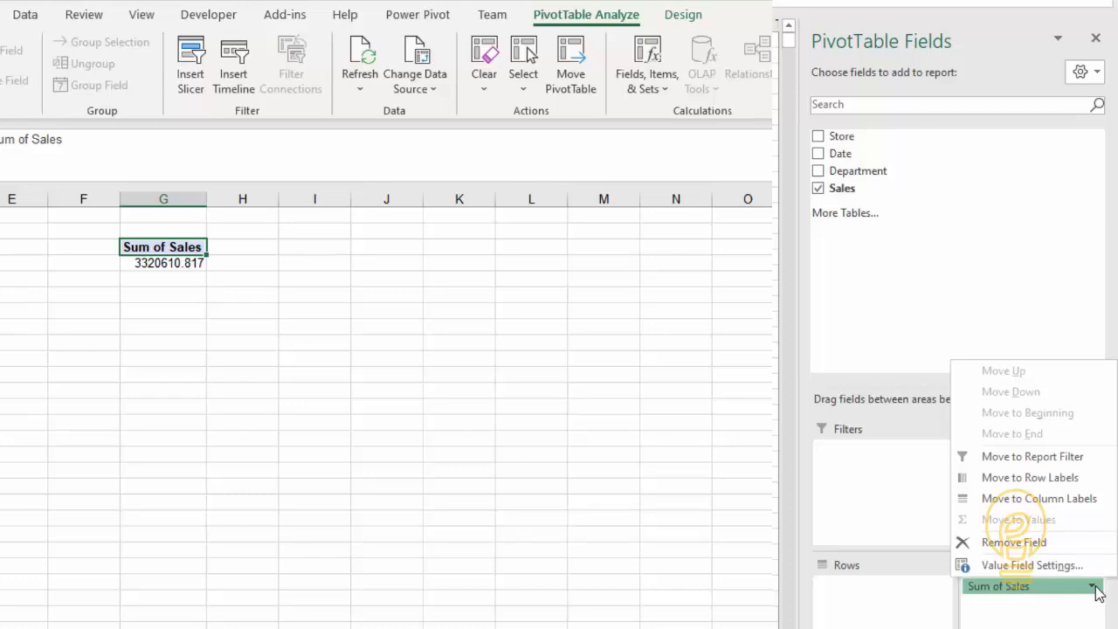
{"action": "left_click", "coordinate": [1032, 566]}
{"action": "left_click", "coordinate": [407, 476]}
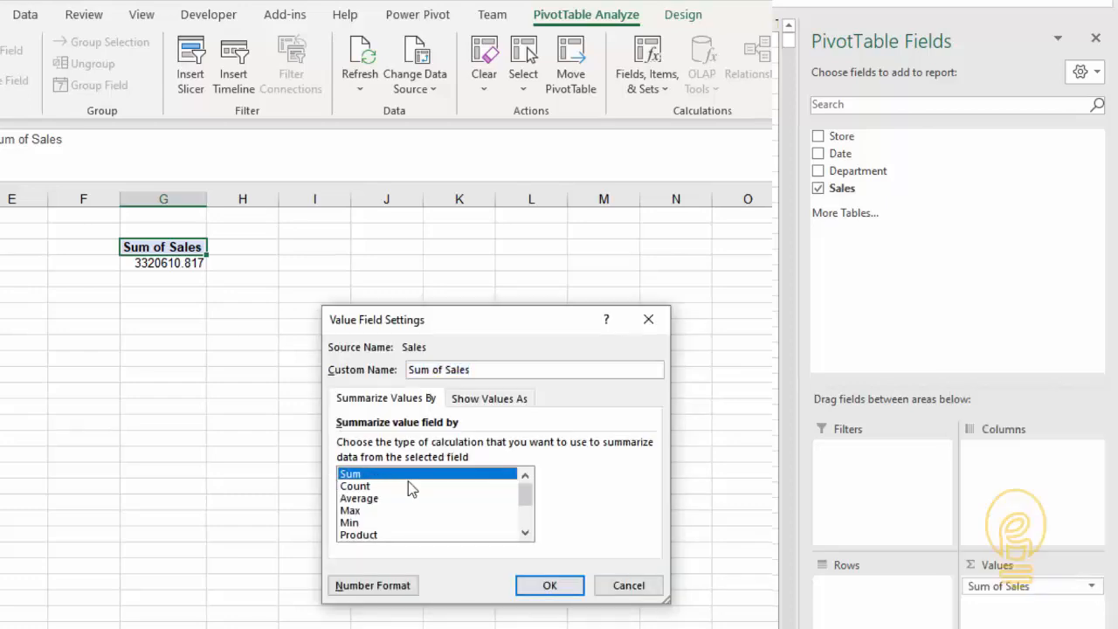
{"action": "left_click", "coordinate": [358, 499]}
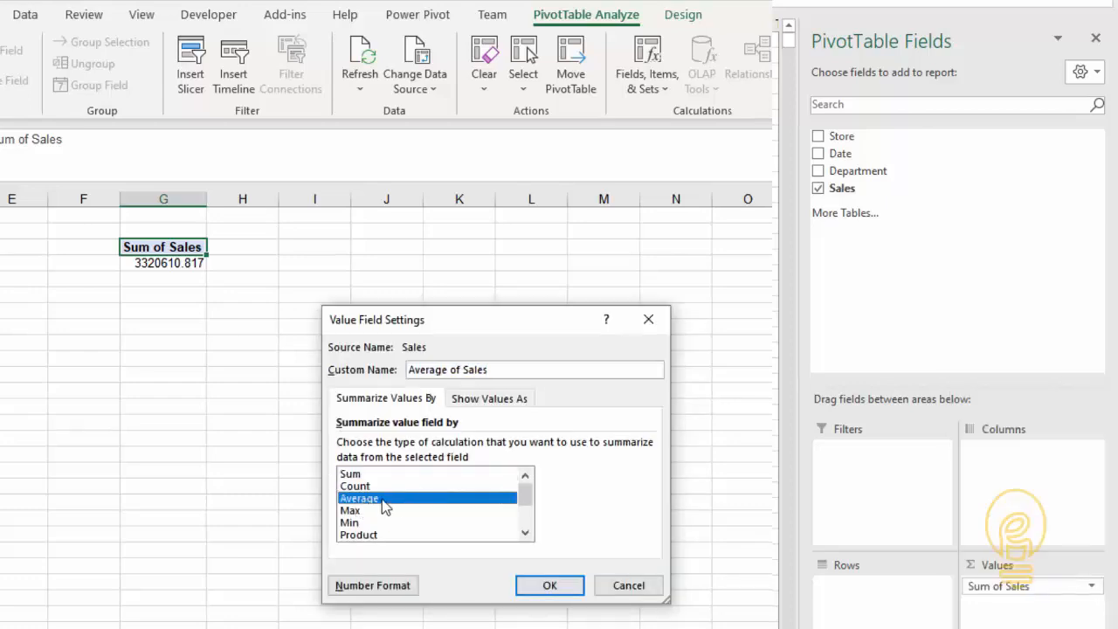
{"action": "left_click", "coordinate": [556, 587]}
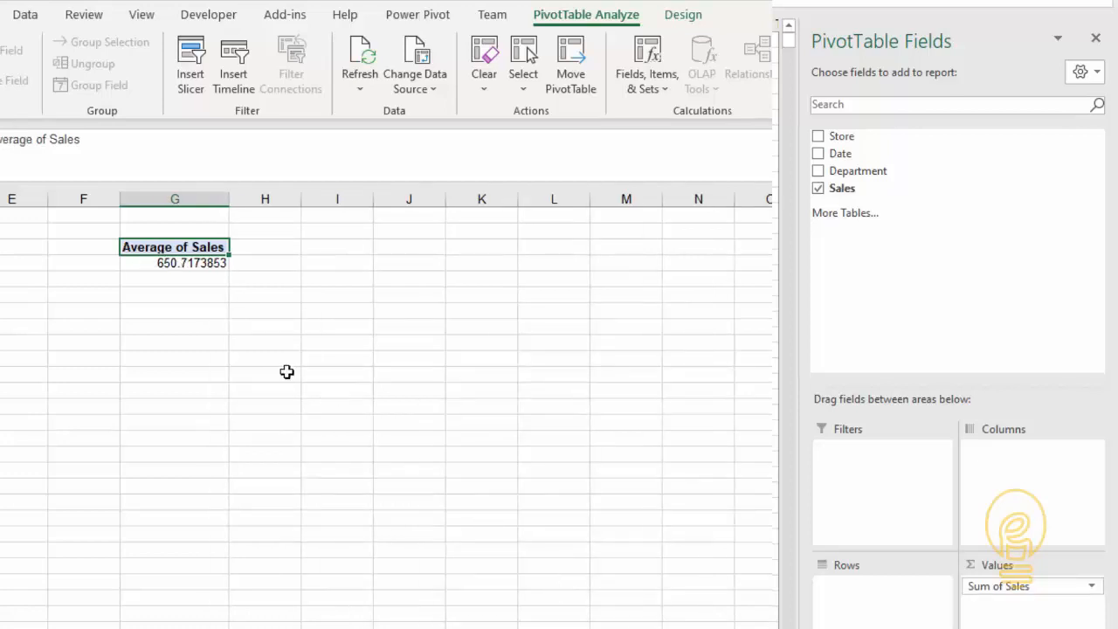
{"action": "left_click", "coordinate": [188, 261]}
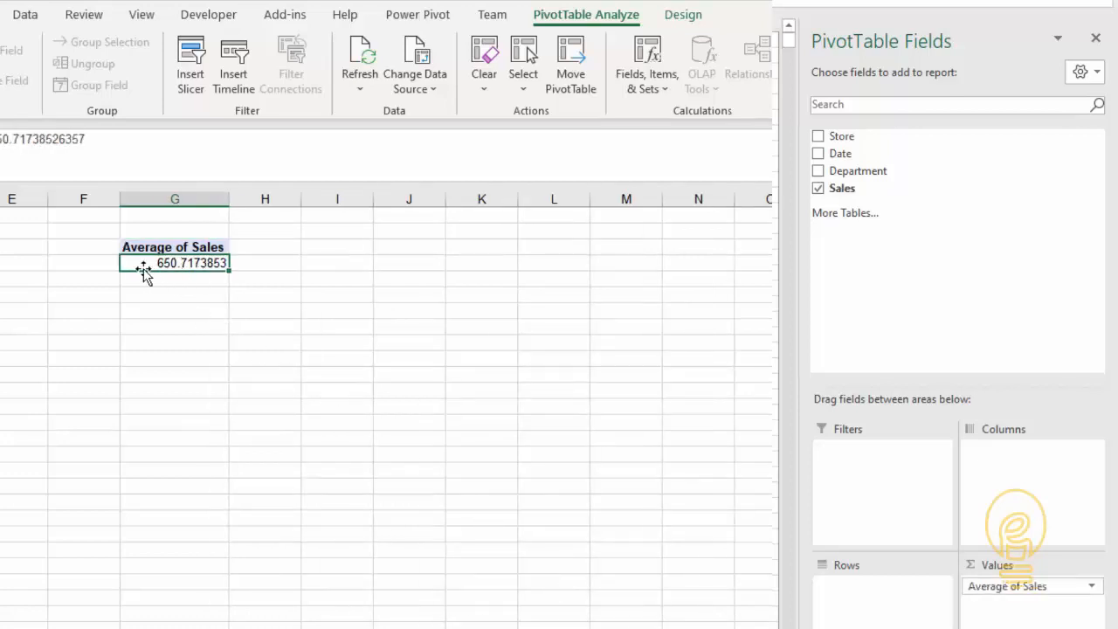
Set the Sales value field to be summarized by Sum.
{"action": "left_click", "coordinate": [1093, 586]}
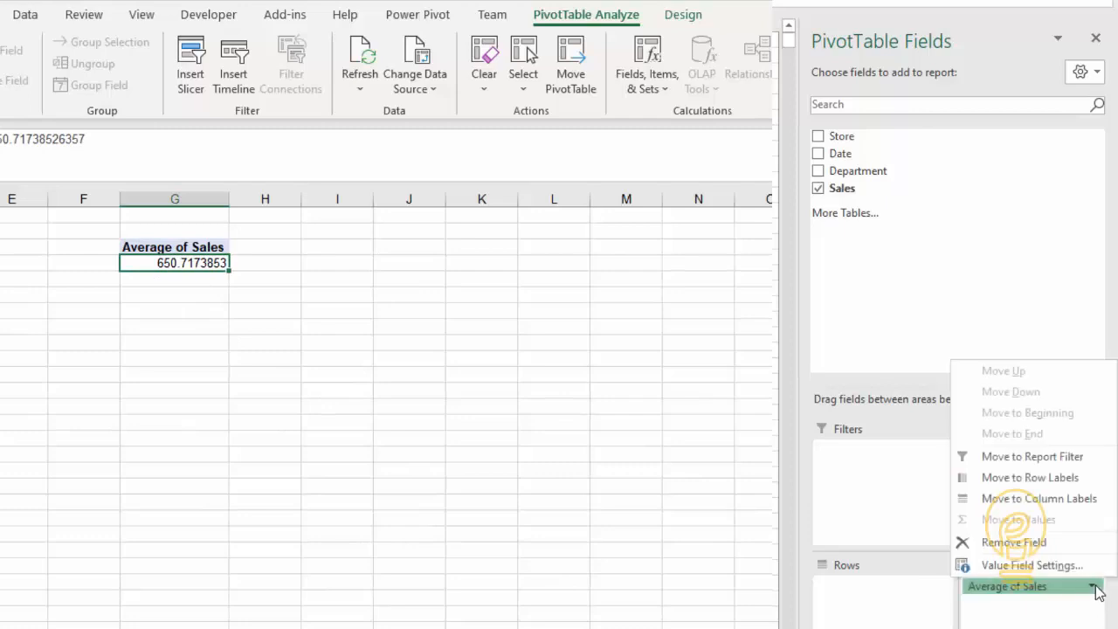
{"action": "left_click", "coordinate": [1038, 565]}
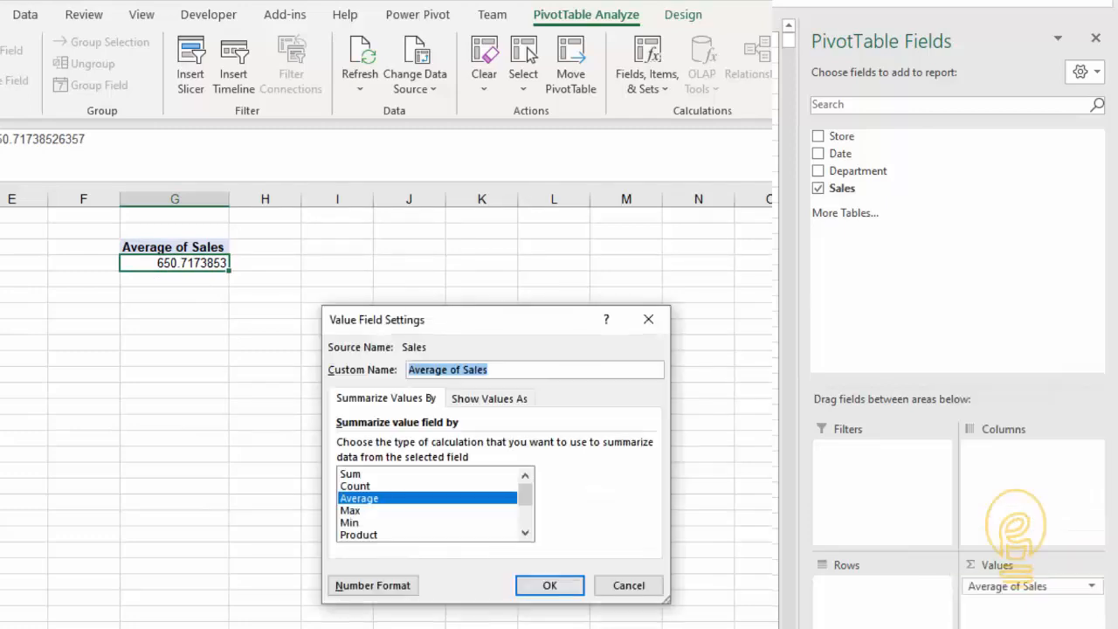
{"action": "left_click", "coordinate": [348, 473]}
{"action": "left_click", "coordinate": [548, 585]}
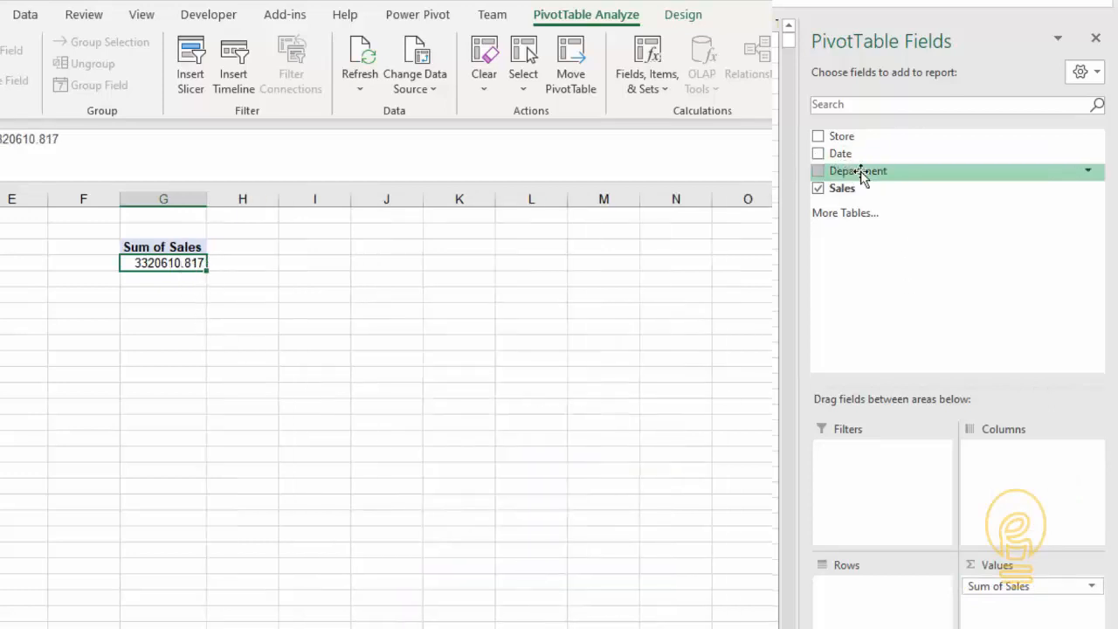
Add Department as the PivotTable's row field and look over the department labels and their sales.
{"action": "left_click_drag", "start_coordinate": [861, 172], "coordinate": [879, 582]}
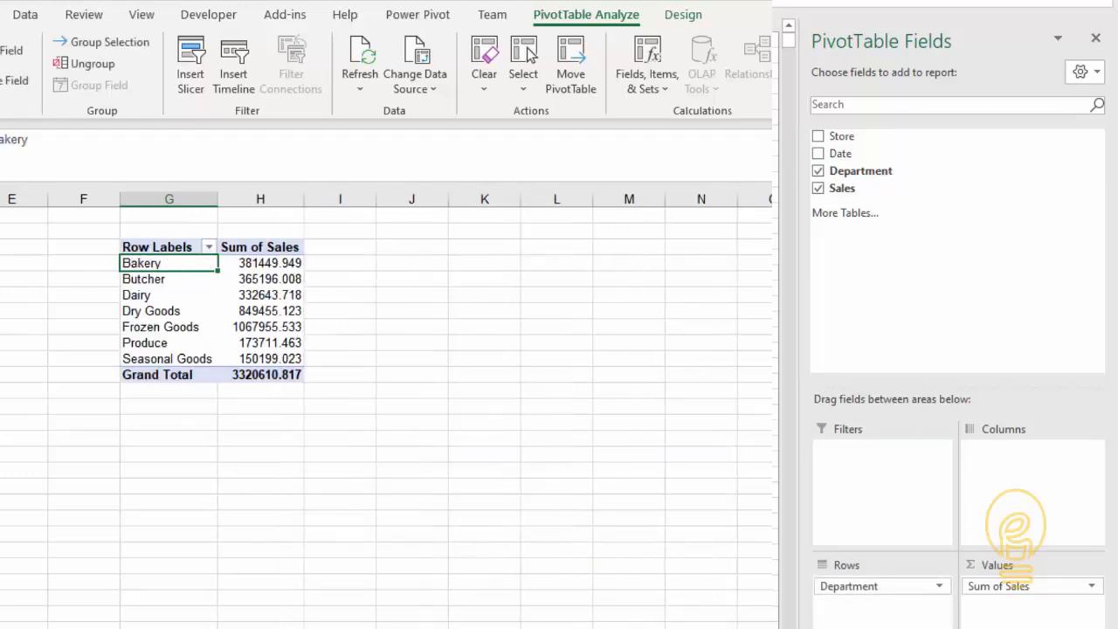
{"action": "left_click_drag", "start_coordinate": [180, 271], "coordinate": [166, 358]}
{"action": "left_click", "coordinate": [179, 266]}
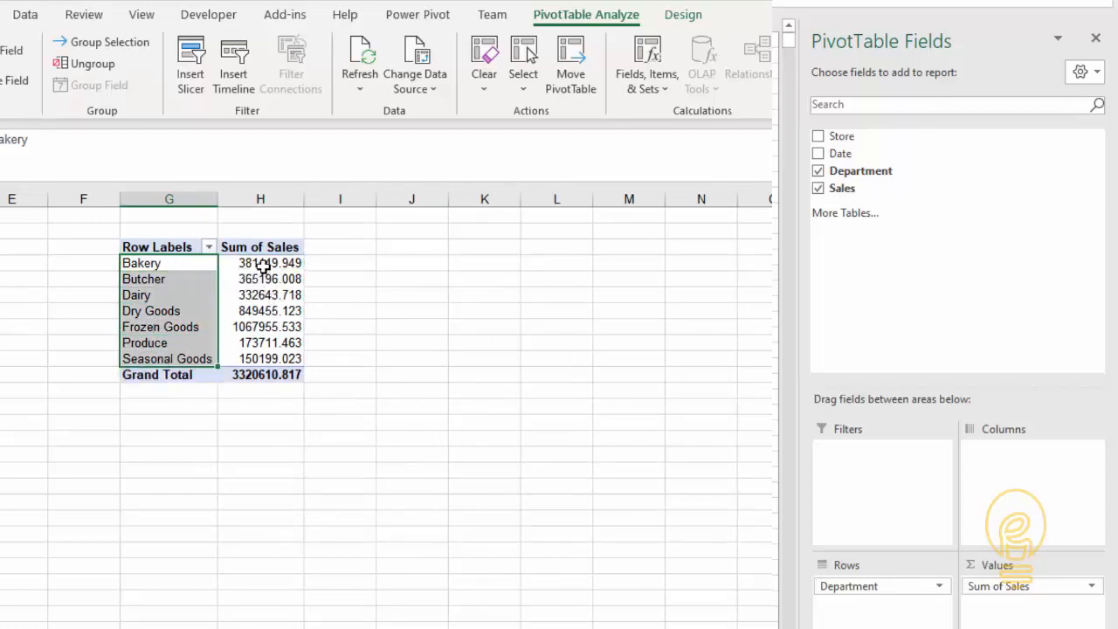
{"action": "left_click_drag", "start_coordinate": [268, 262], "coordinate": [262, 356]}
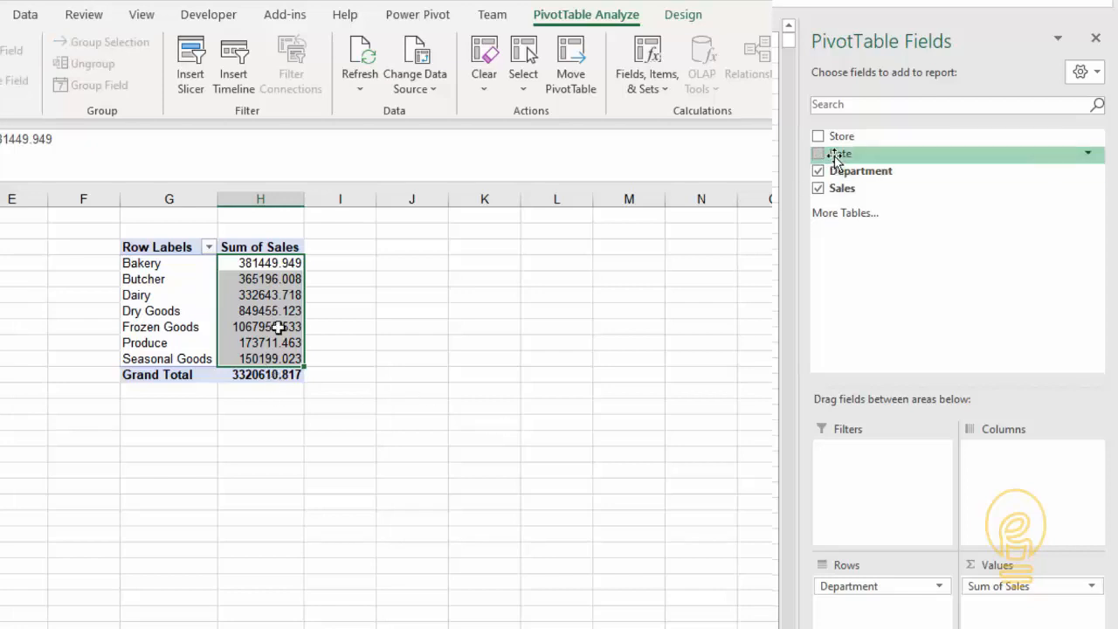
{"action": "left_click", "coordinate": [184, 294]}
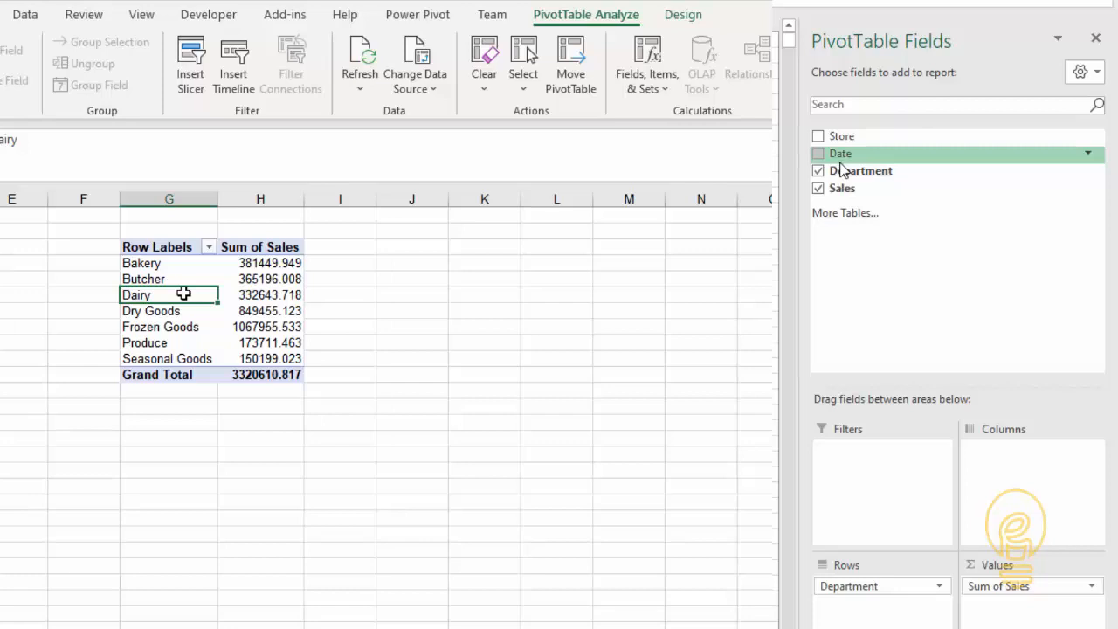
Add Date as the PivotTable's column field and Store as its report filter.
{"action": "left_click_drag", "start_coordinate": [840, 168], "coordinate": [1023, 469]}
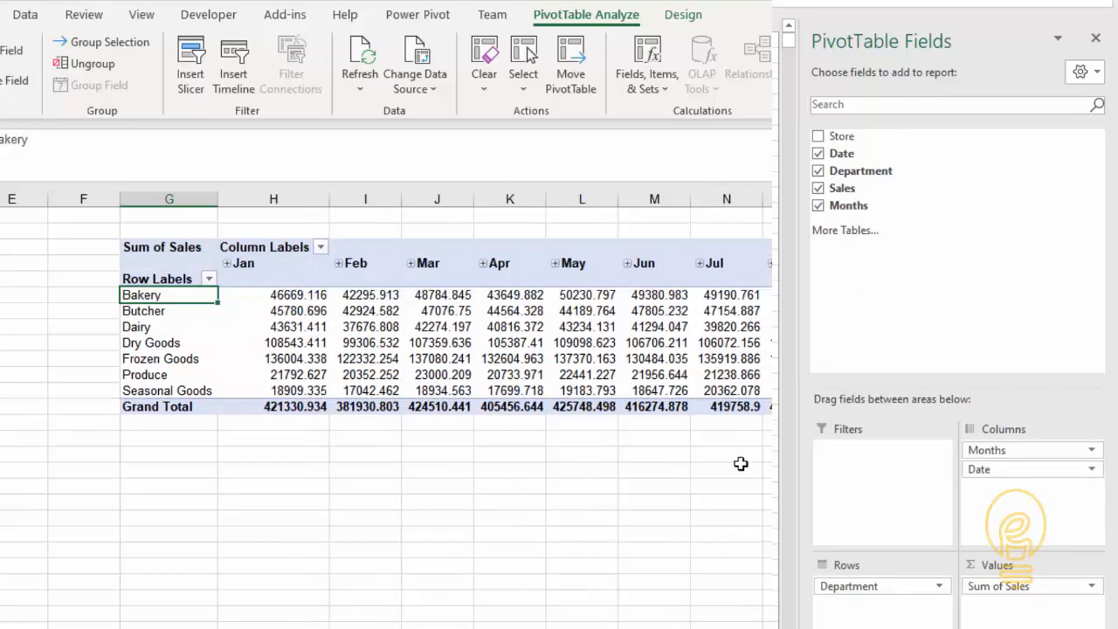
{"action": "left_click_drag", "start_coordinate": [283, 272], "coordinate": [721, 263]}
{"action": "left_click_drag", "start_coordinate": [871, 140], "coordinate": [848, 474]}
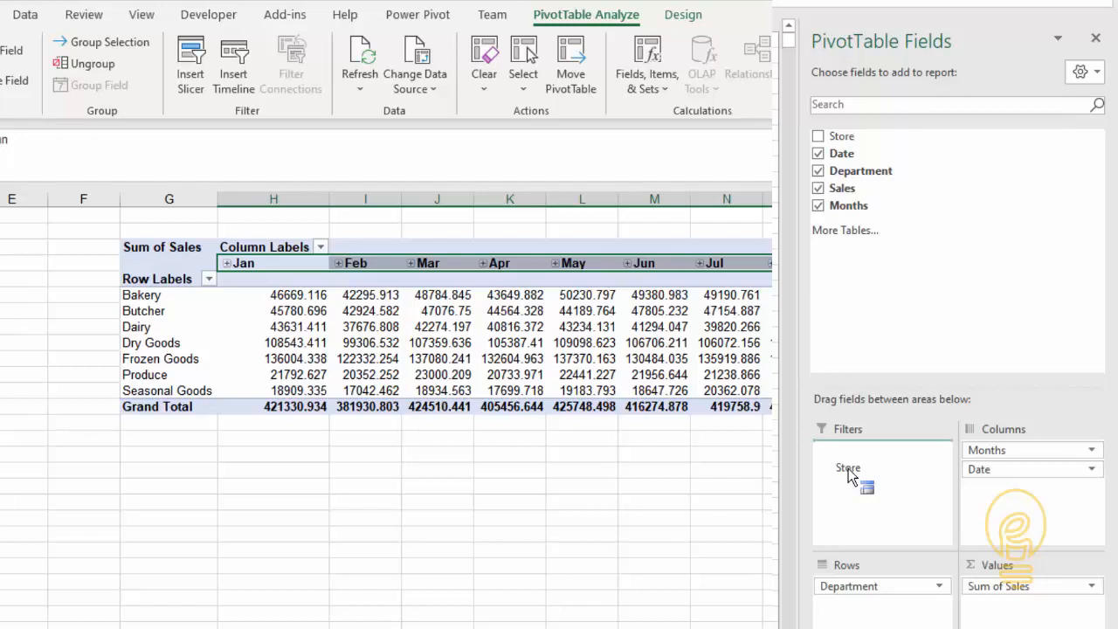
{"action": "left_click_drag", "start_coordinate": [847, 474], "coordinate": [848, 470]}
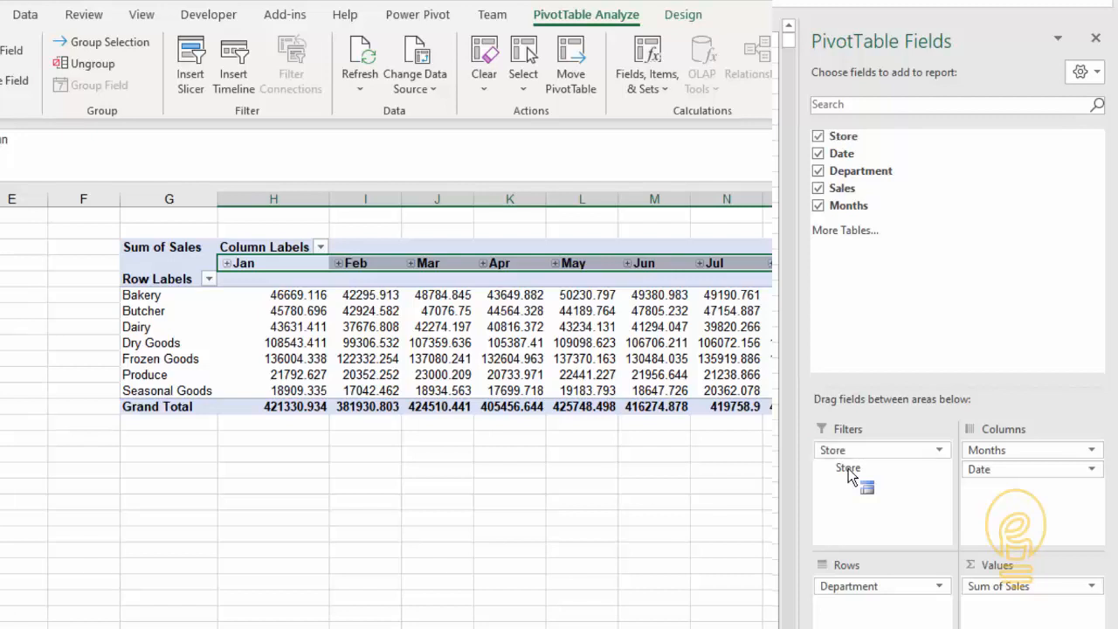
Filter the PivotTable to the store Albertson's.
{"action": "left_click", "coordinate": [307, 229]}
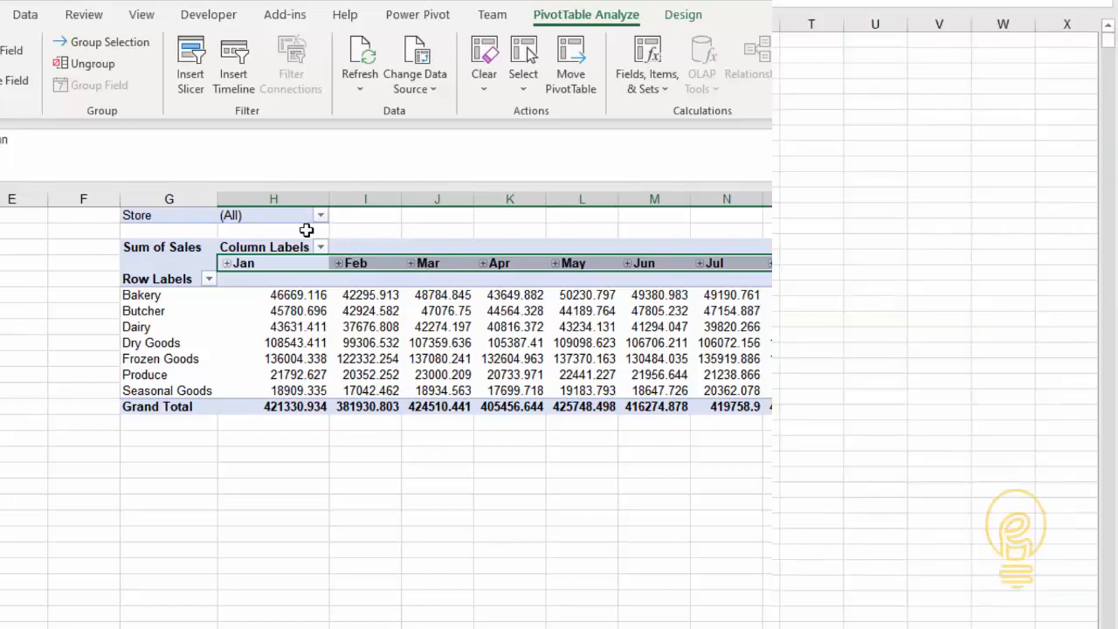
{"action": "left_click", "coordinate": [295, 217]}
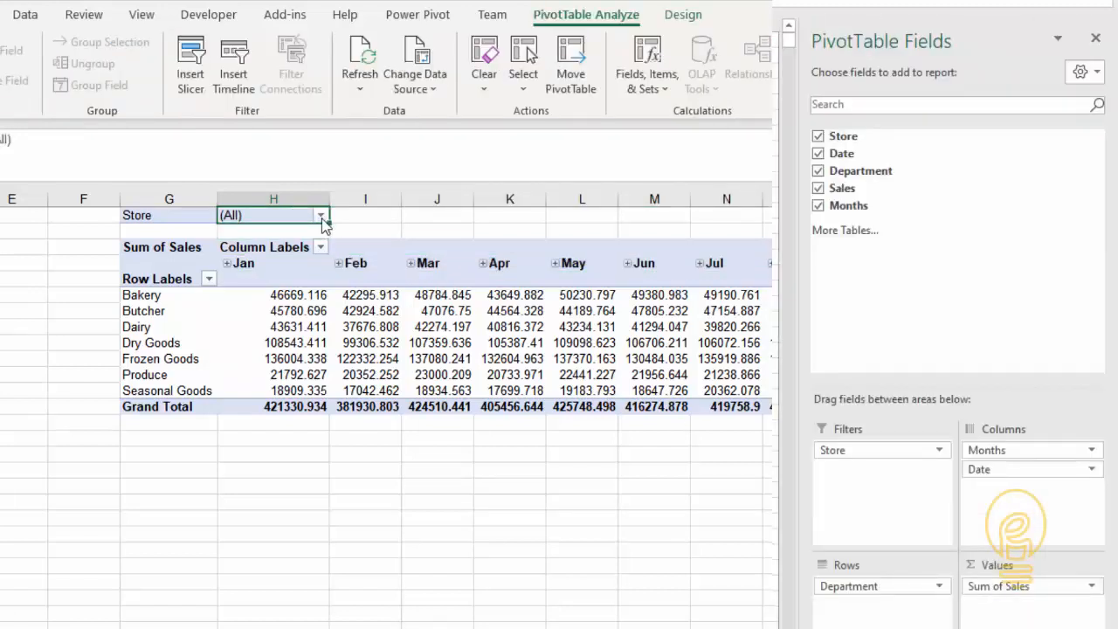
{"action": "left_click", "coordinate": [322, 216]}
{"action": "left_click", "coordinate": [157, 275]}
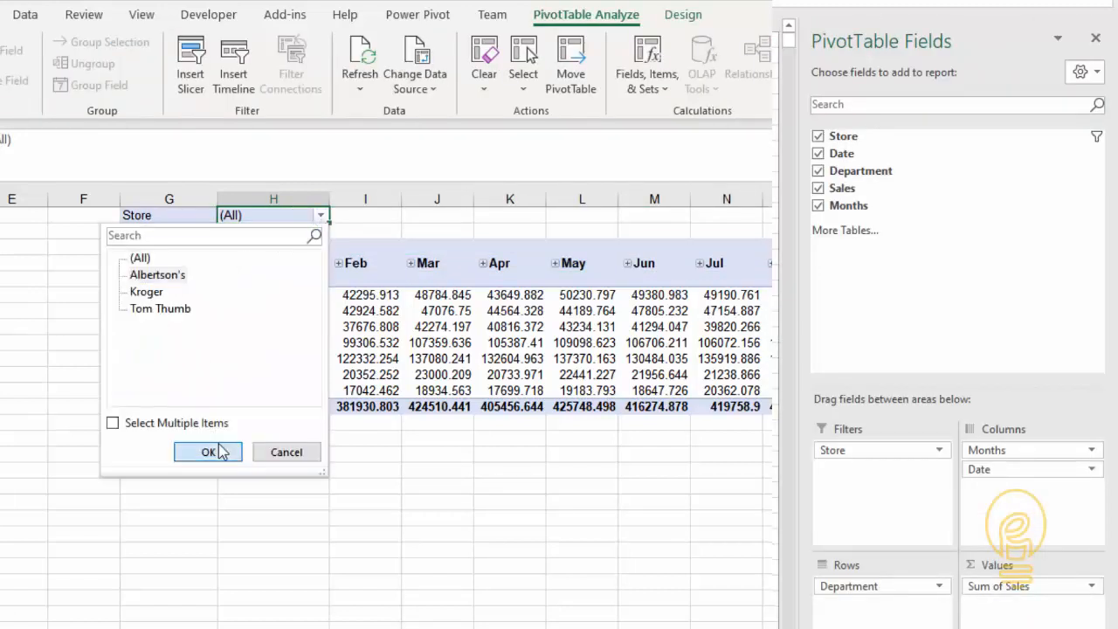
{"action": "left_click", "coordinate": [210, 451]}
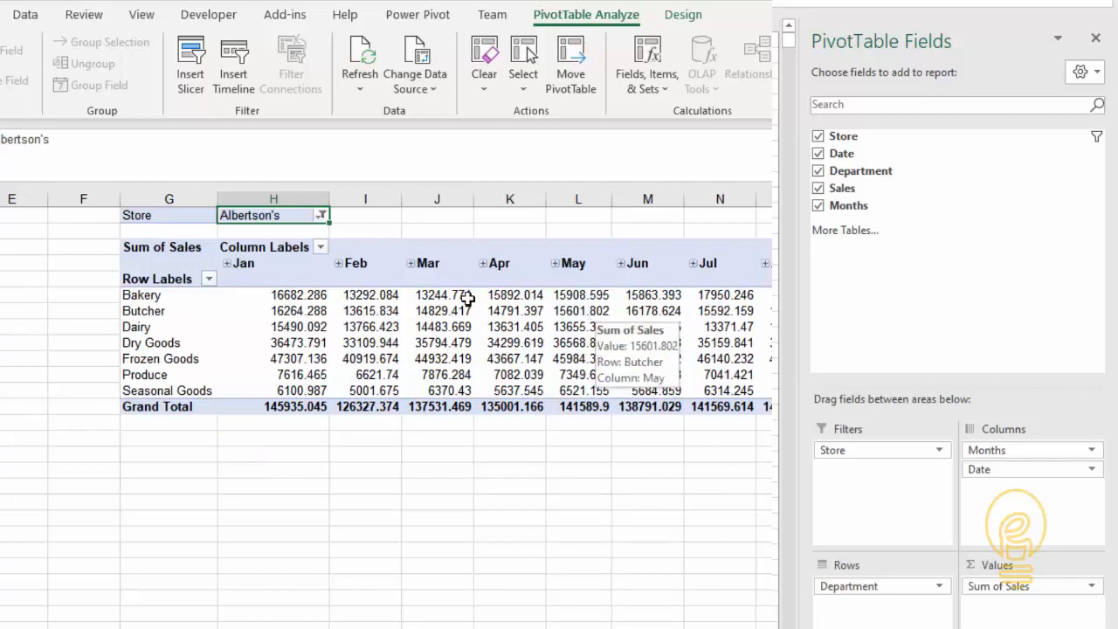
Filter the PivotTable to the store Kroger and inspect the Dairy sales for Feb and Mar.
{"action": "left_click", "coordinate": [321, 215]}
{"action": "left_click", "coordinate": [158, 294]}
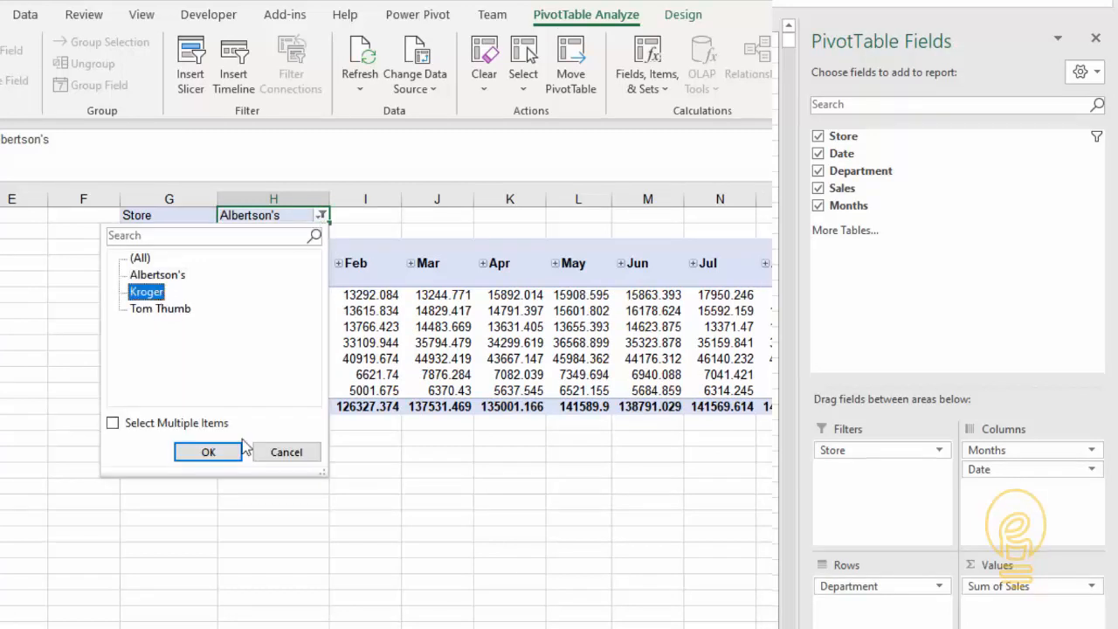
{"action": "left_click", "coordinate": [210, 451]}
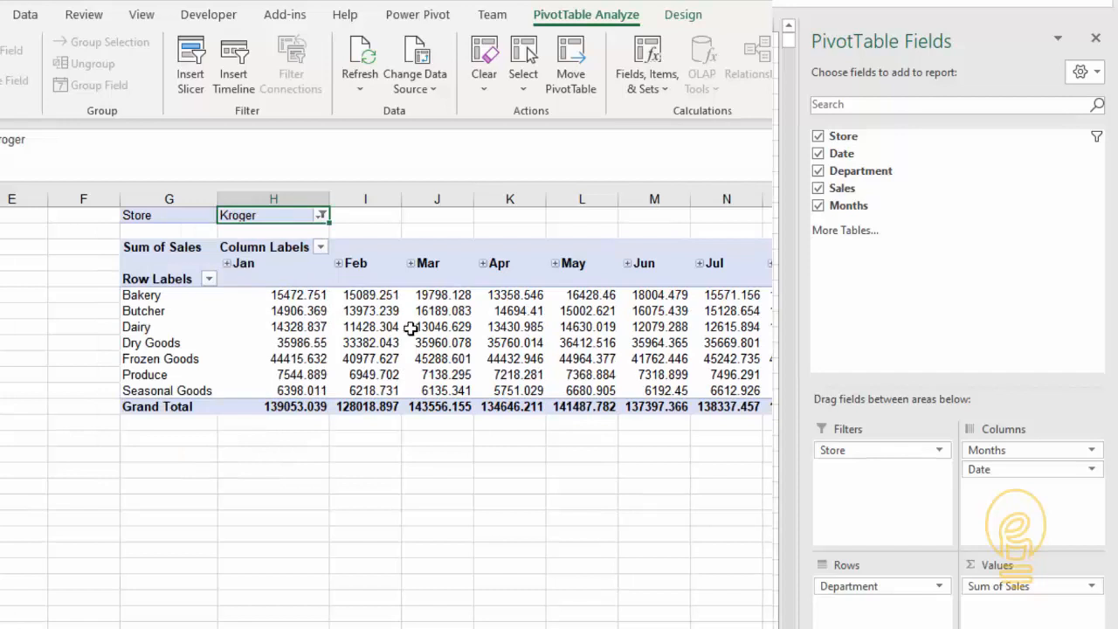
{"action": "left_click", "coordinate": [370, 329]}
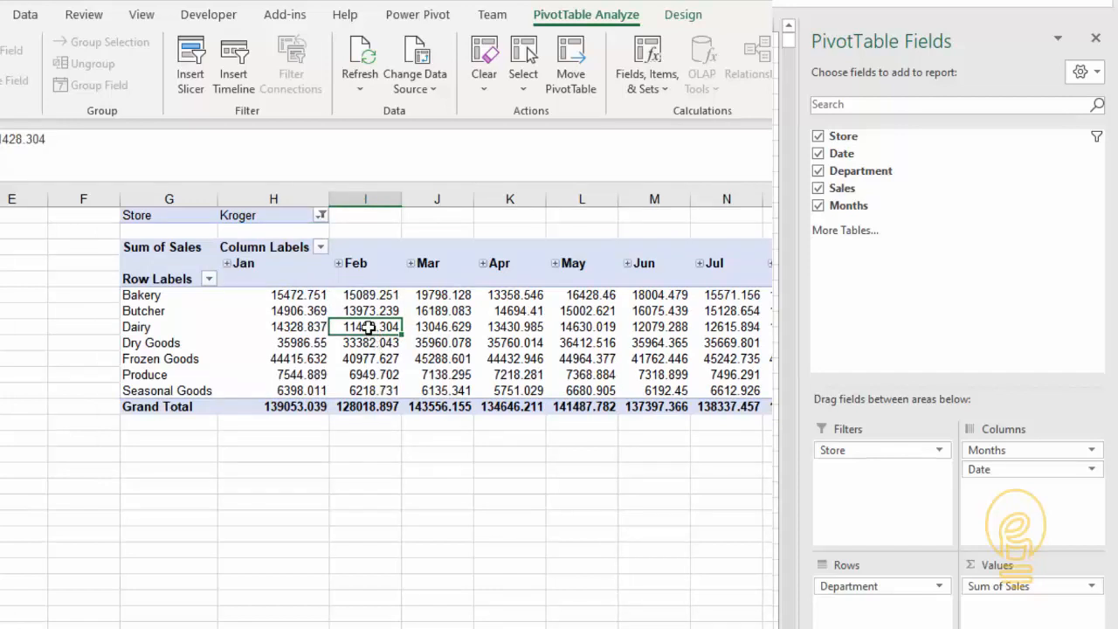
{"action": "mouse_move", "coordinate": [369, 328]}
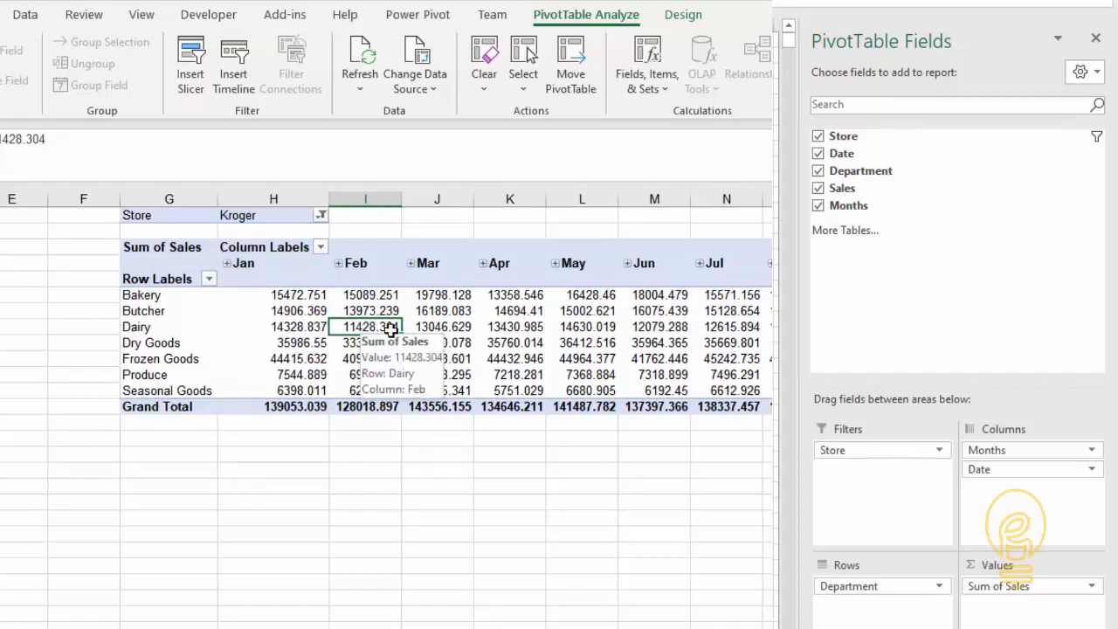
{"action": "left_click", "coordinate": [432, 326]}
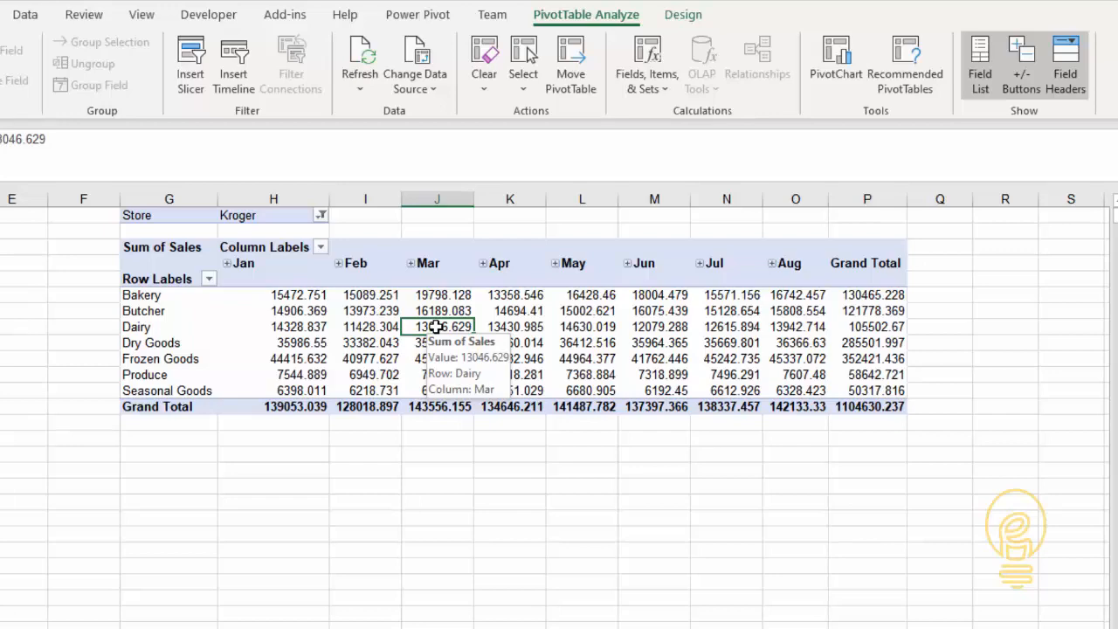
Drill down into Kroger's Dairy sales for Mar and examine the detail records' store, date, department and sales columns.
{"action": "double_click", "coordinate": [436, 326]}
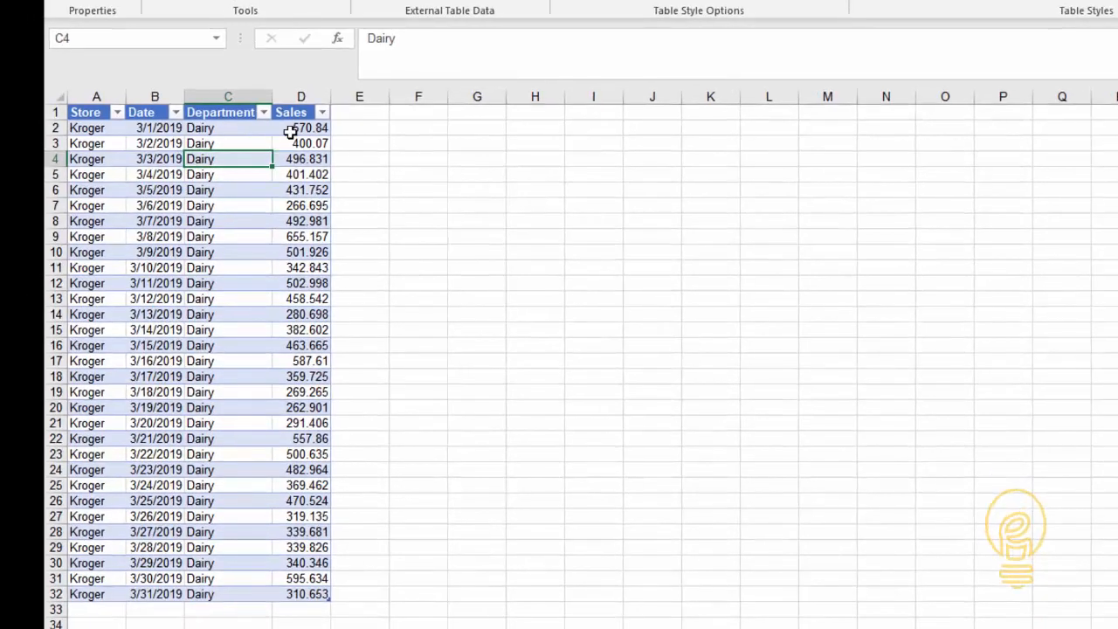
{"action": "left_click_drag", "start_coordinate": [116, 179], "coordinate": [95, 547]}
{"action": "left_click_drag", "start_coordinate": [285, 496], "coordinate": [294, 588]}
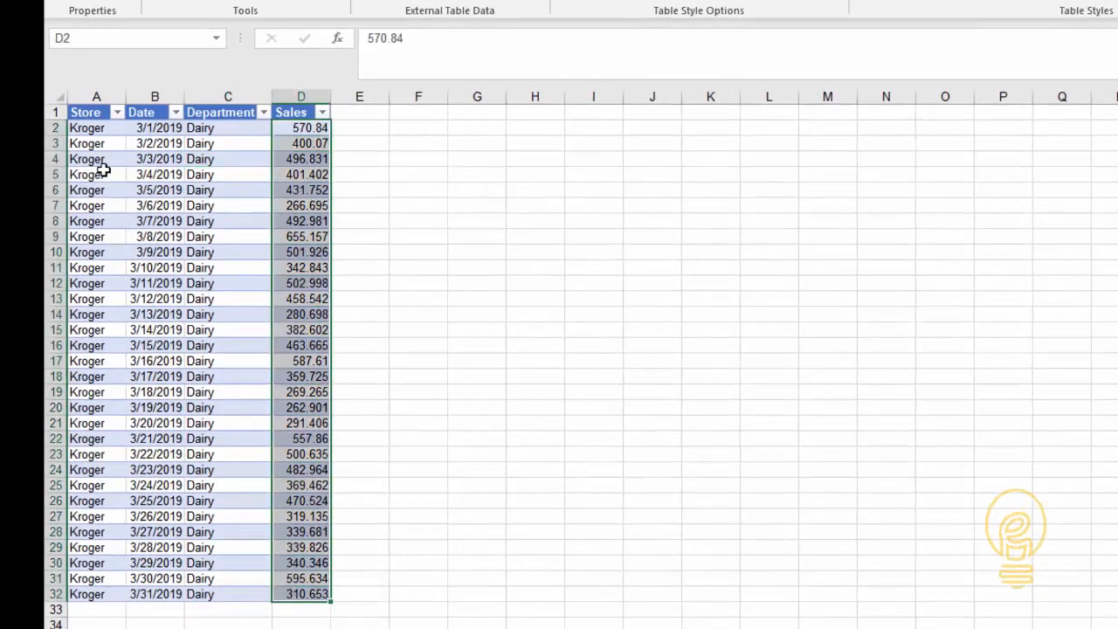
{"action": "left_click", "coordinate": [90, 137]}
{"action": "left_click", "coordinate": [109, 129]}
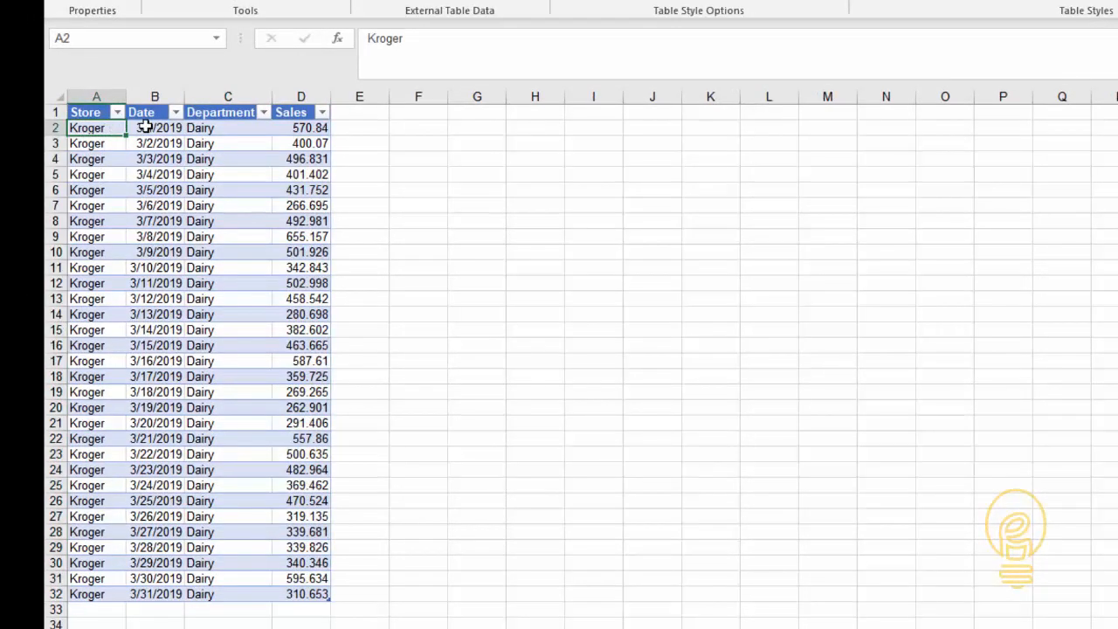
{"action": "left_click_drag", "start_coordinate": [144, 126], "coordinate": [137, 592]}
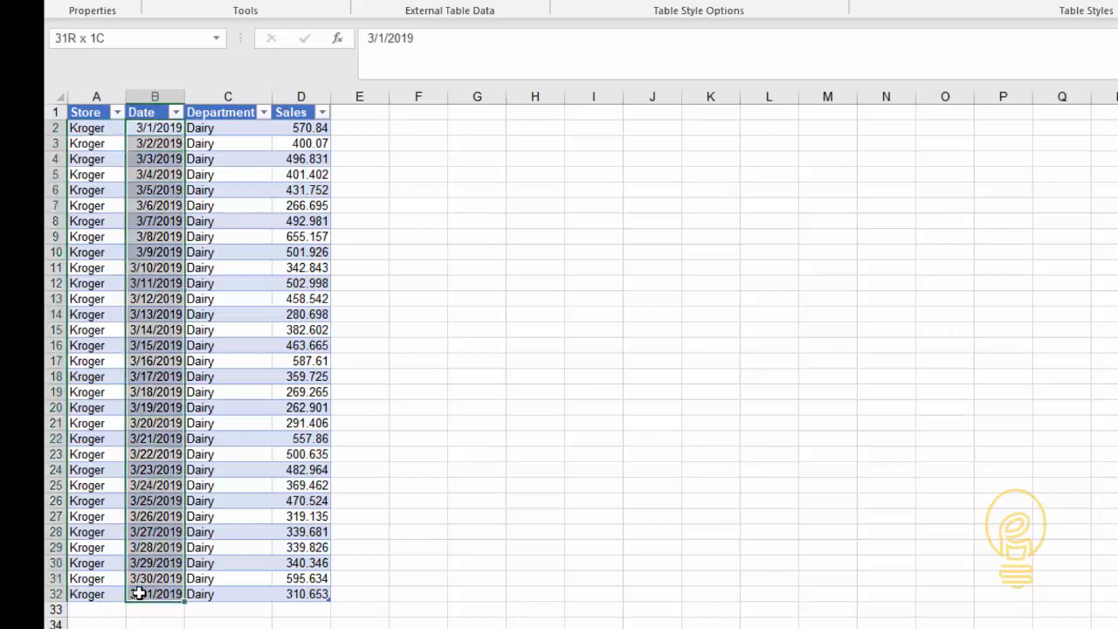
{"action": "left_click", "coordinate": [233, 126]}
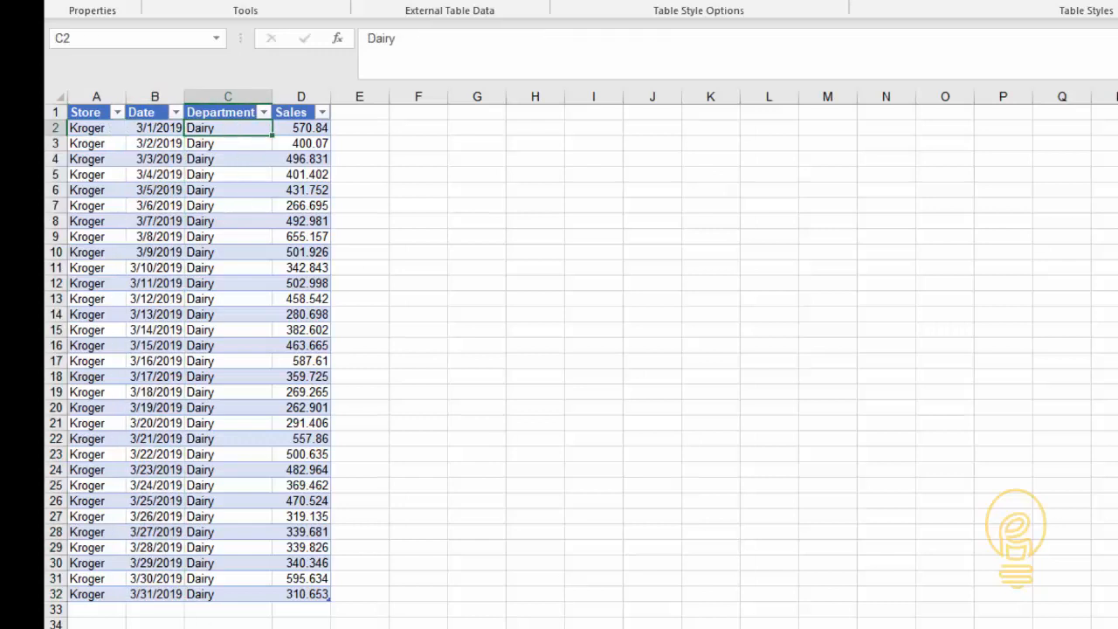
Delete the worksheet holding the Kroger Dairy detail records for March.
{"action": "right_click", "coordinate": [316, 625]}
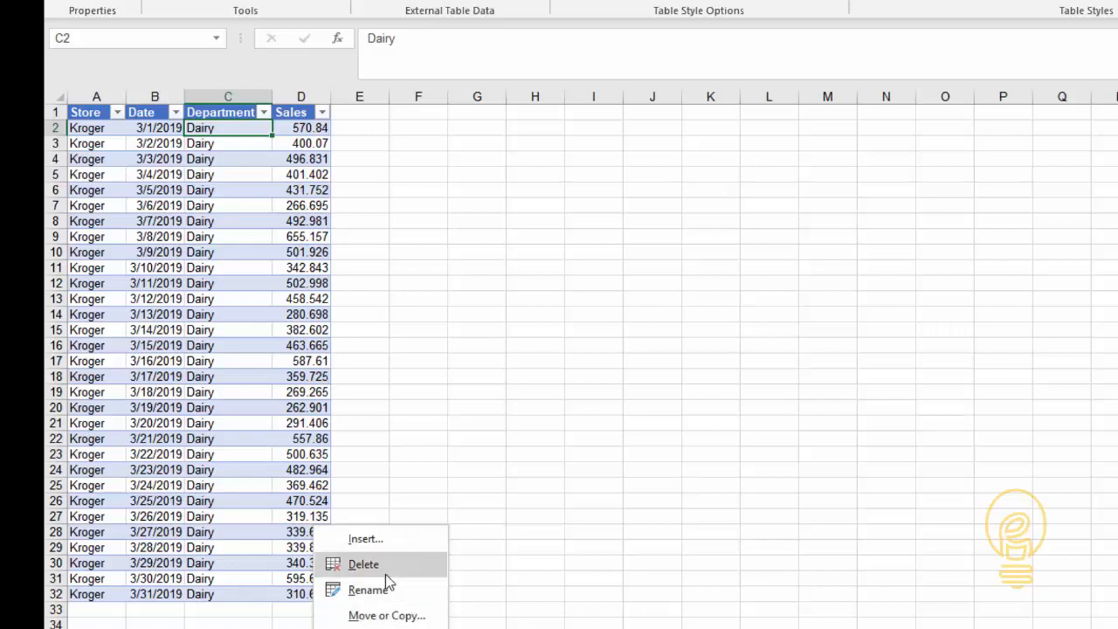
{"action": "left_click", "coordinate": [384, 566]}
{"action": "left_click", "coordinate": [883, 412]}
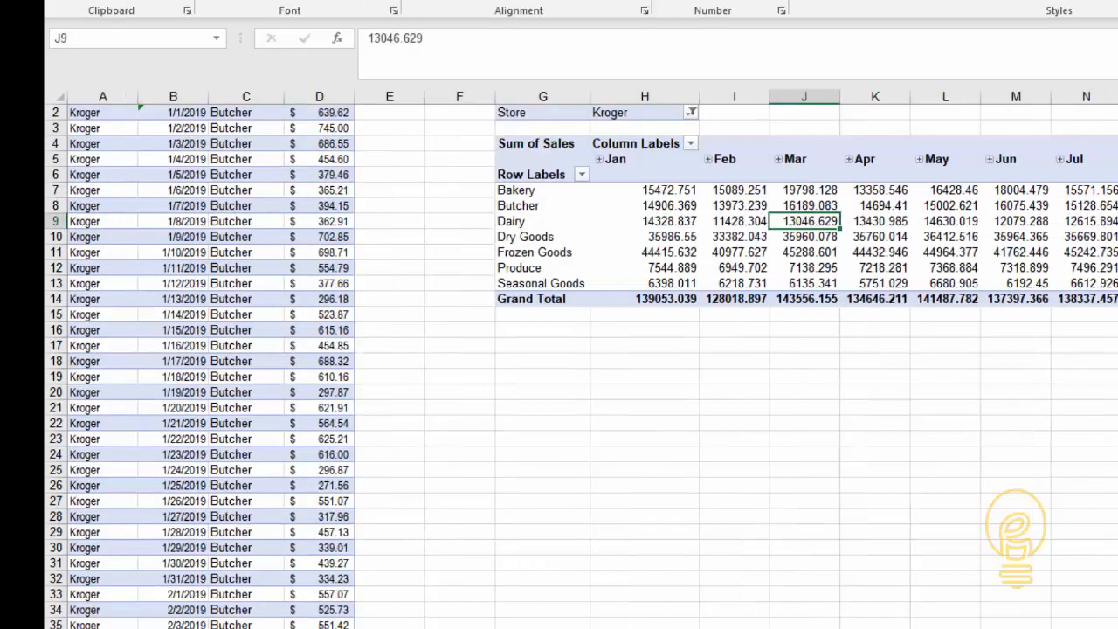
Locate Tom Thumb's row and its Produce value in the store-by-department table.
{"action": "left_click", "coordinate": [742, 236]}
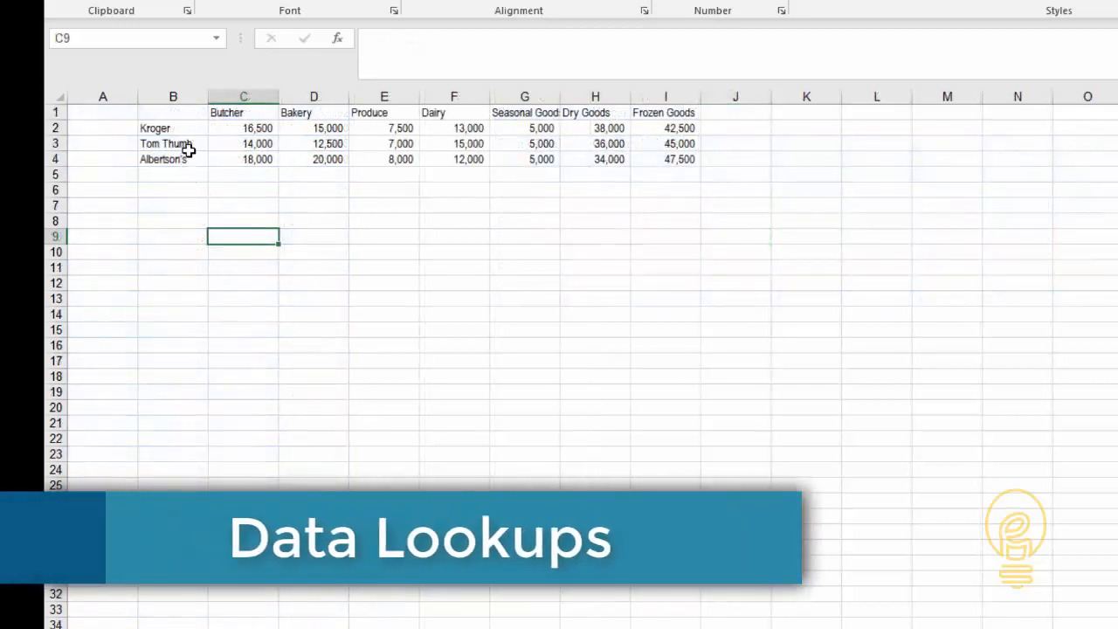
{"action": "left_click", "coordinate": [181, 144]}
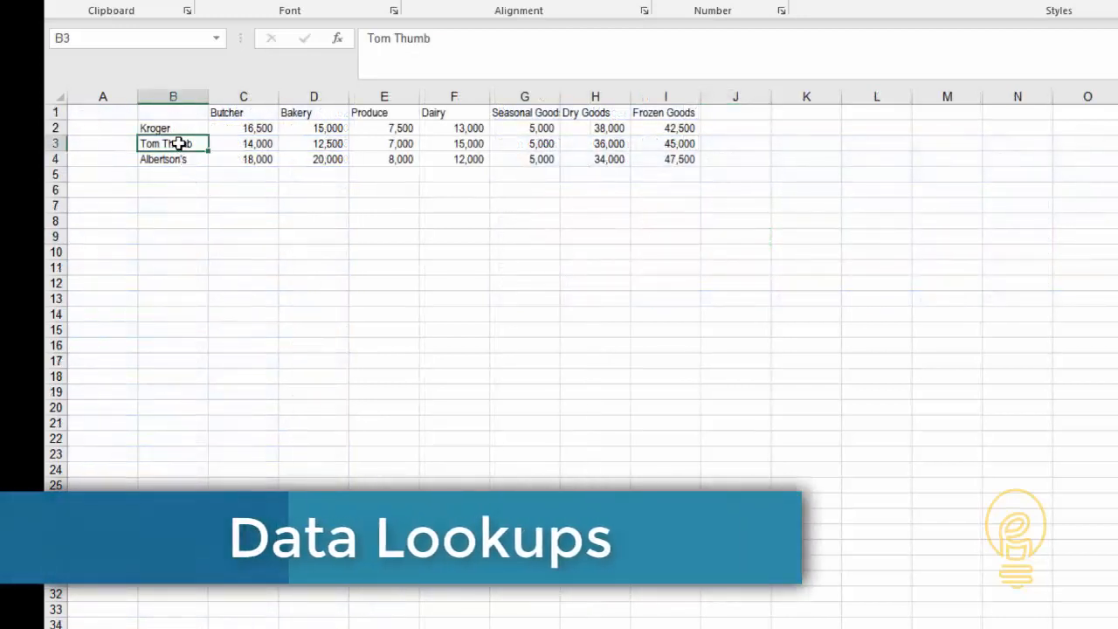
{"action": "left_click", "coordinate": [401, 145]}
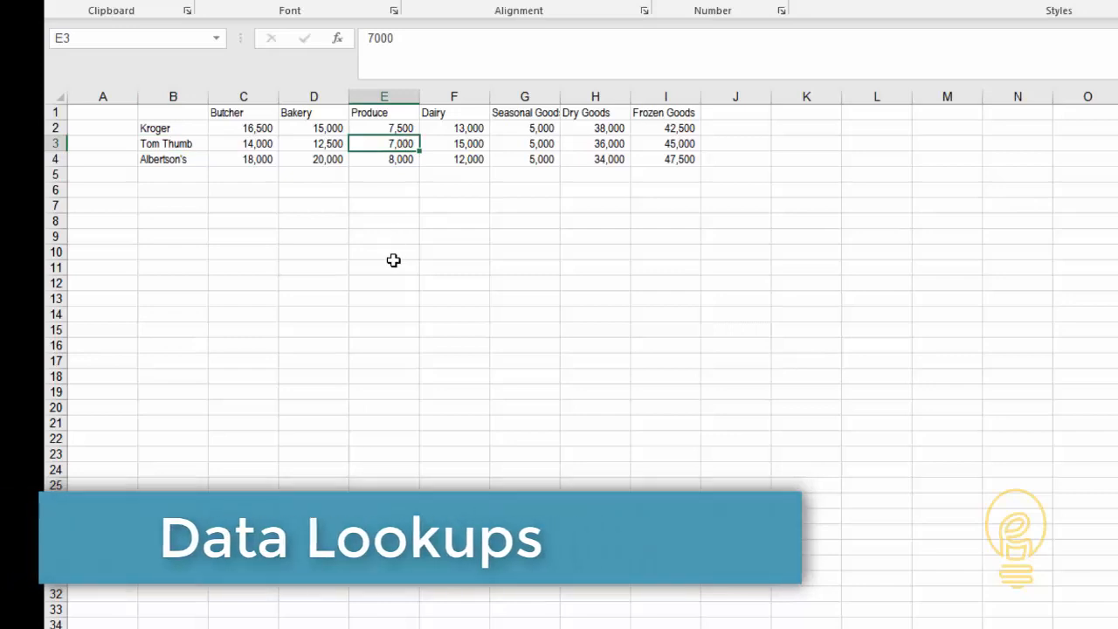
Enter the lookup labels Tom Thumb in C8 and Produce in D7 below the store-by-department table.
{"action": "left_click", "coordinate": [261, 229]}
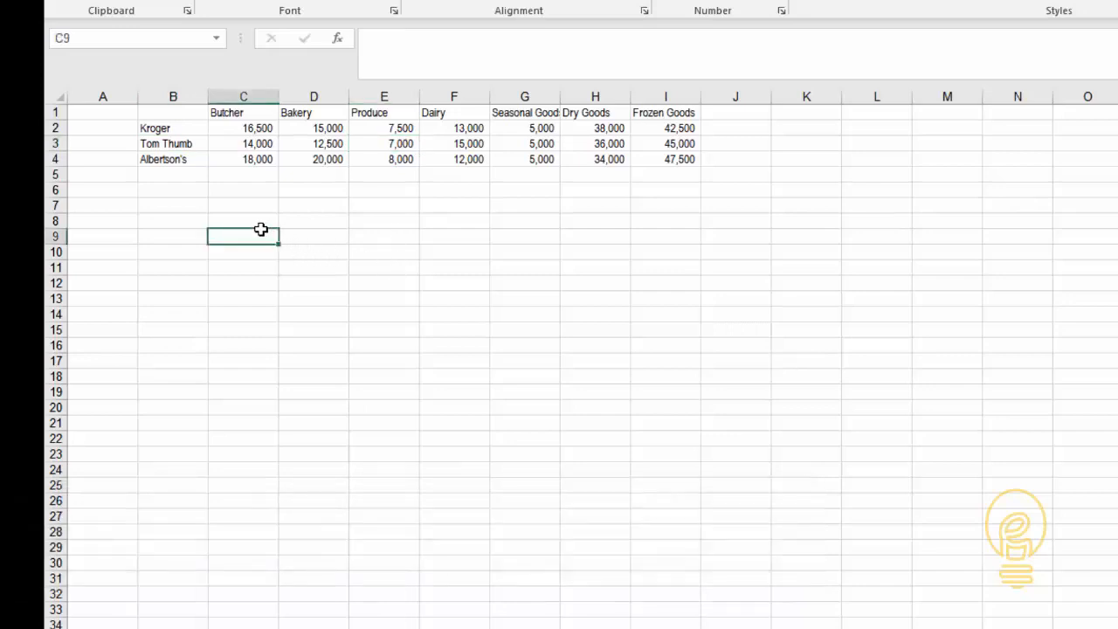
{"action": "key", "text": "Up"}
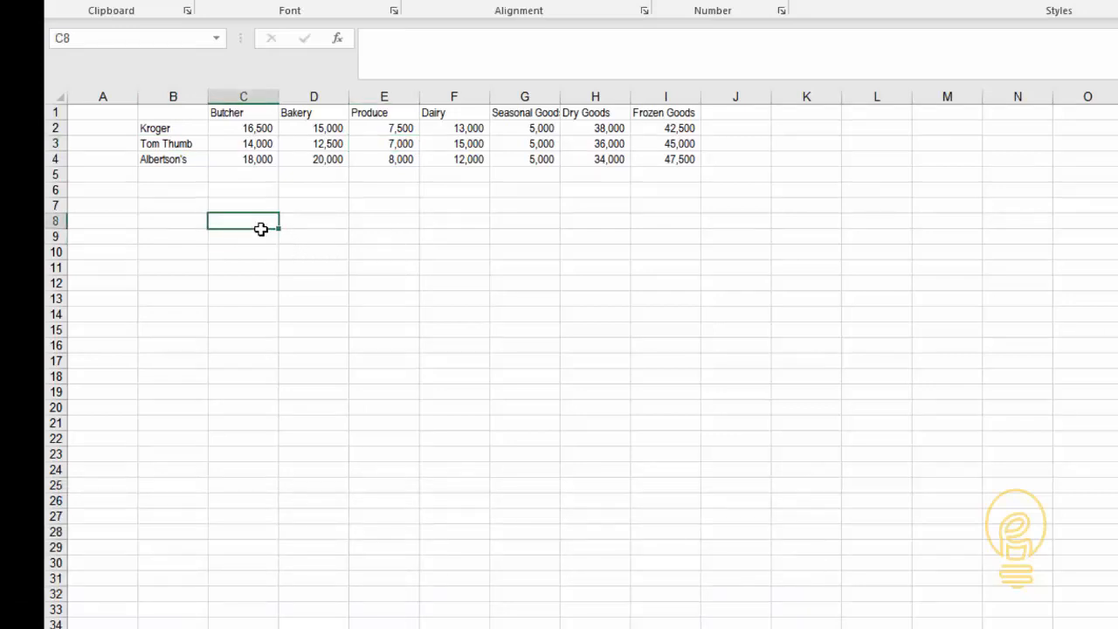
{"action": "type", "text": "Tom Thumb"}
{"action": "key", "text": "Tab"}
{"action": "key", "text": "Up"}
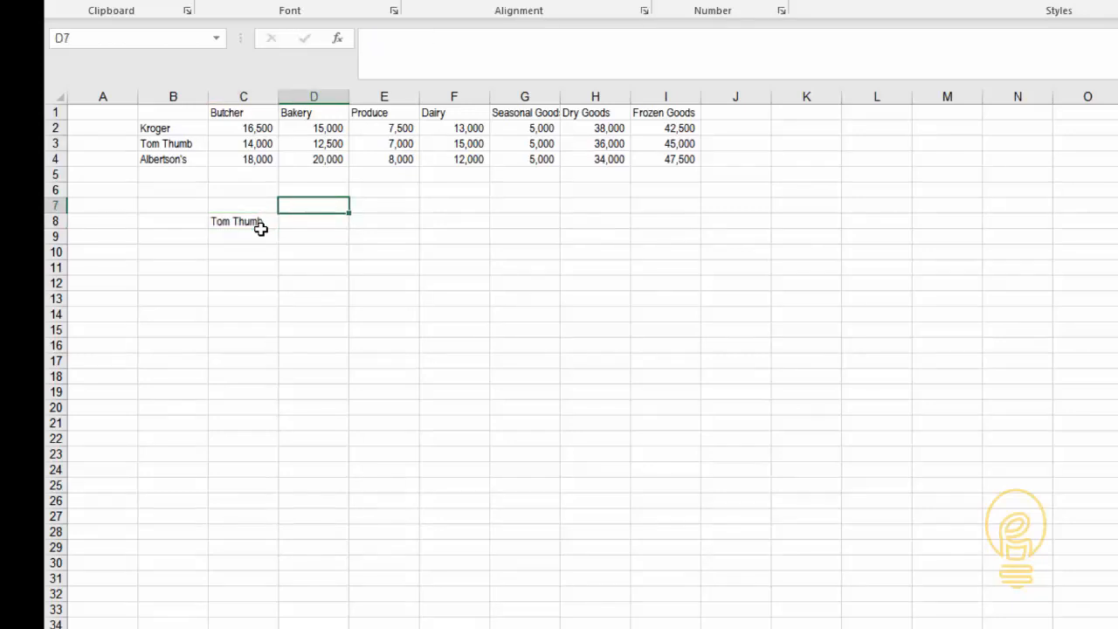
{"action": "type", "text": "Produce"}
{"action": "key", "text": "Return"}
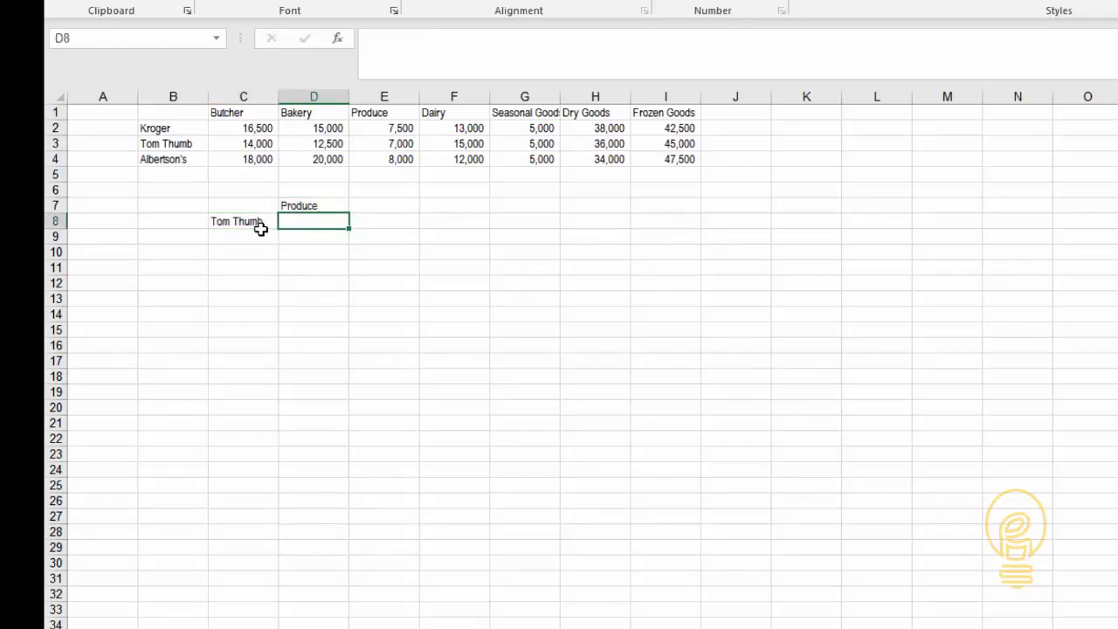
Enter the formula =VLOOKUP($C8,$B$2:$E$4,4,FALSE) in D8 to return Tom Thumb's Produce value.
{"action": "type", "text": "=VLOOKUP("}
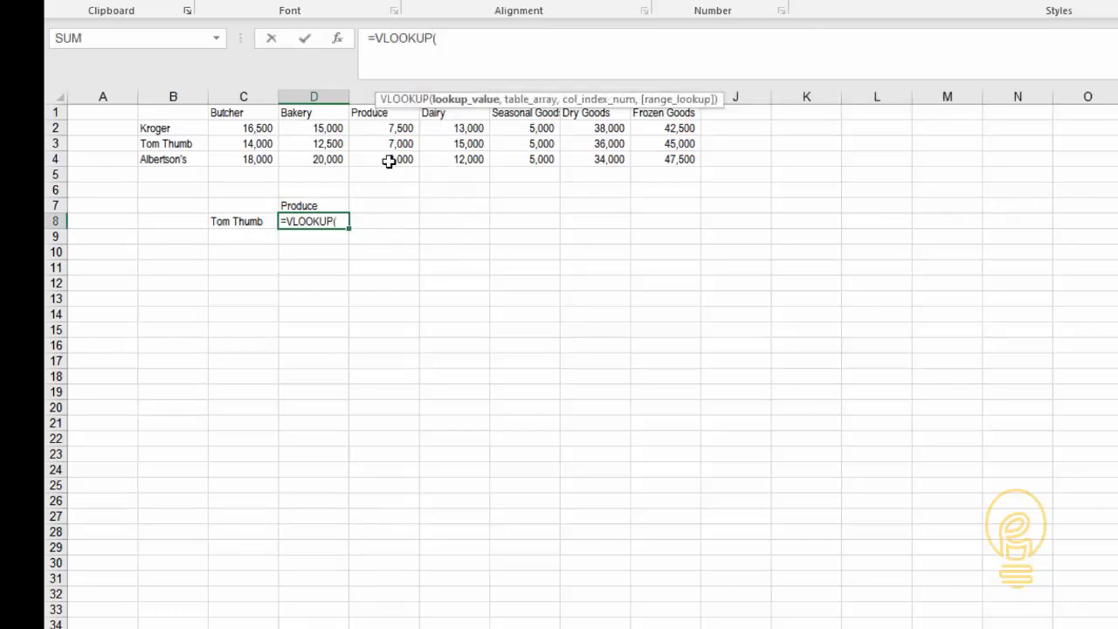
{"action": "left_click", "coordinate": [266, 221]}
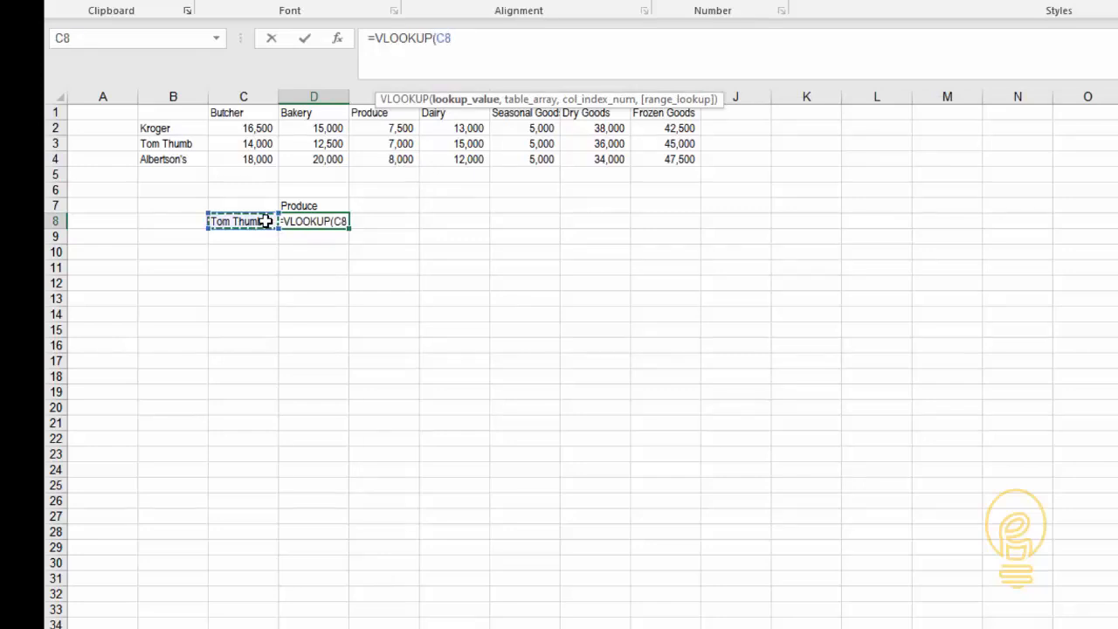
{"action": "key", "text": "F4"}
{"action": "key", "text": "F4"}
{"action": "key", "text": "F4"}
{"action": "type", "text": ","}
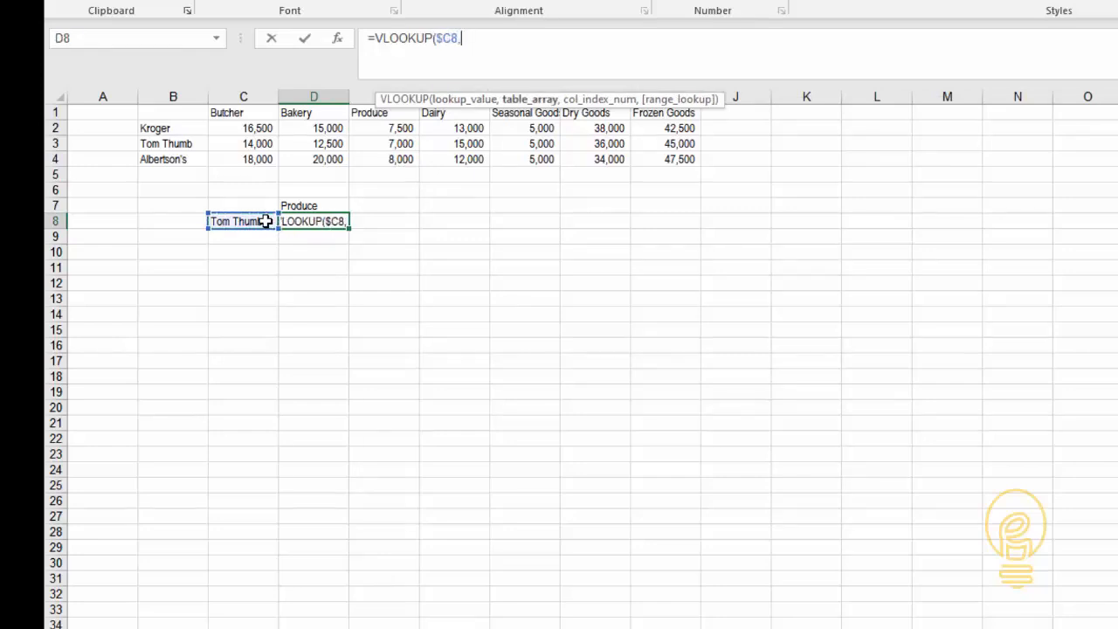
{"action": "left_click_drag", "start_coordinate": [167, 128], "coordinate": [369, 159]}
{"action": "key", "text": "F4"}
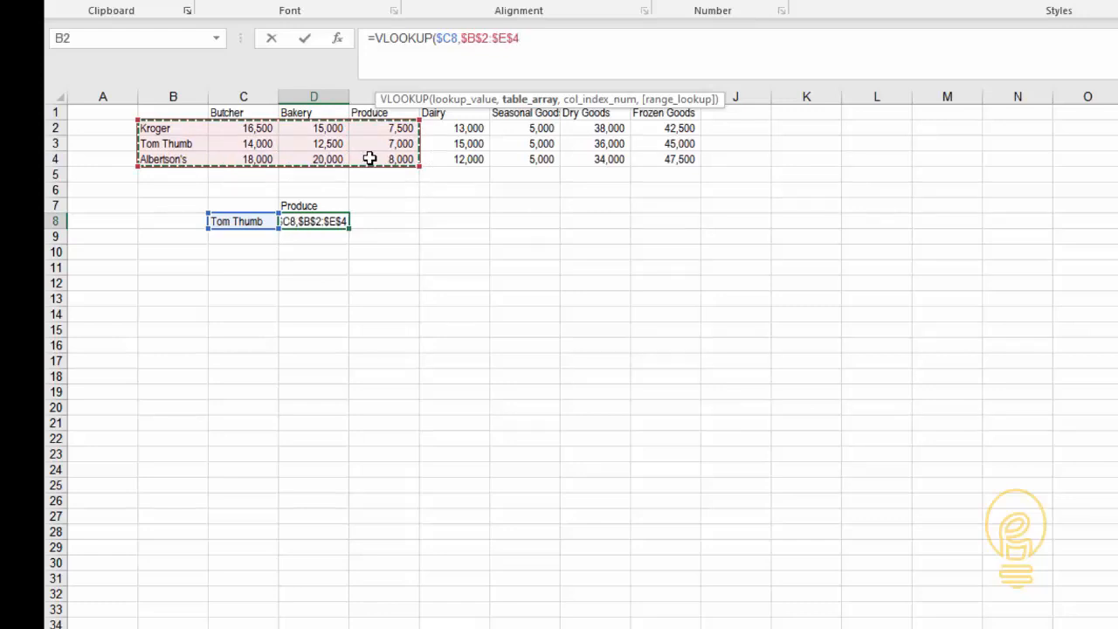
{"action": "type", "text": ",4,"}
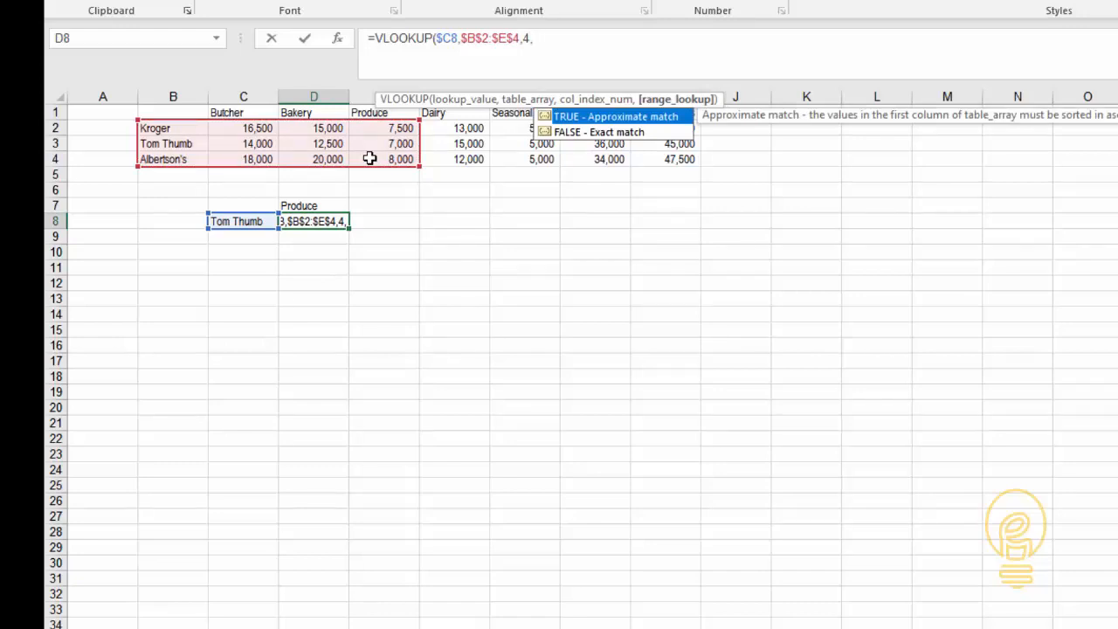
{"action": "type", "text": "FALSE)"}
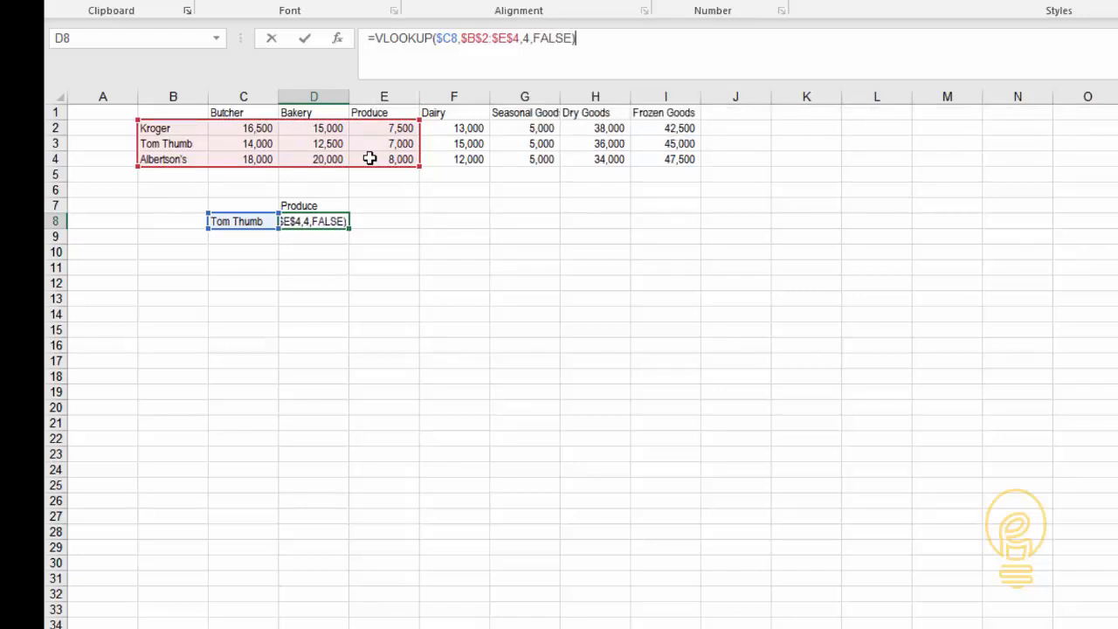
{"action": "key", "text": "Return"}
{"action": "key", "text": "Up"}
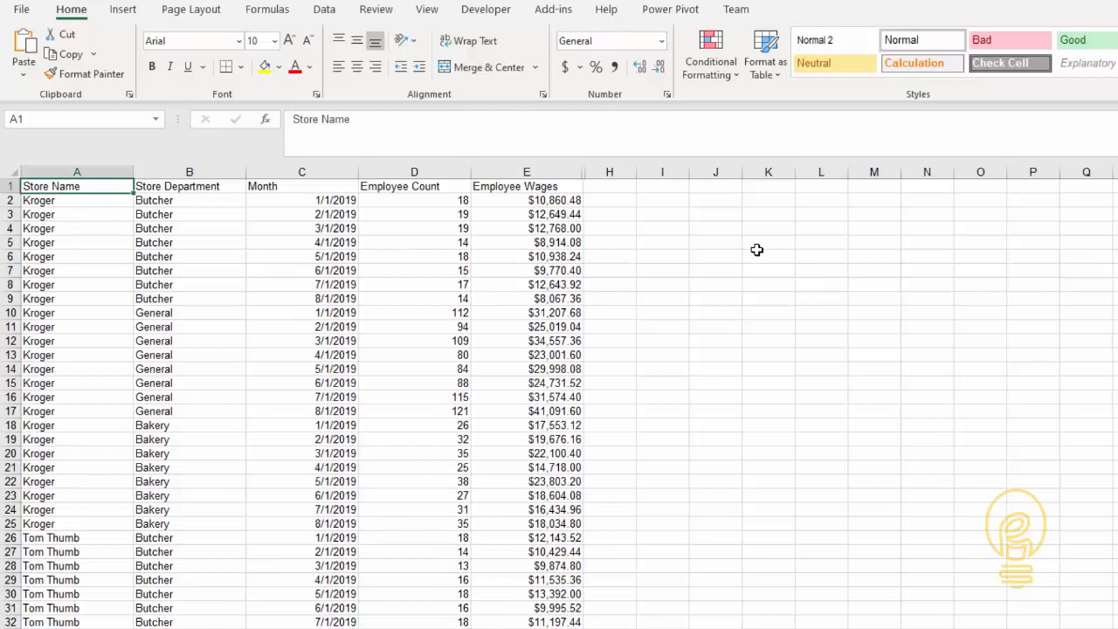
Convert the employee count and wages data in A1:E73 into an Excel table with headers.
{"action": "key", "text": "ctrl+a"}
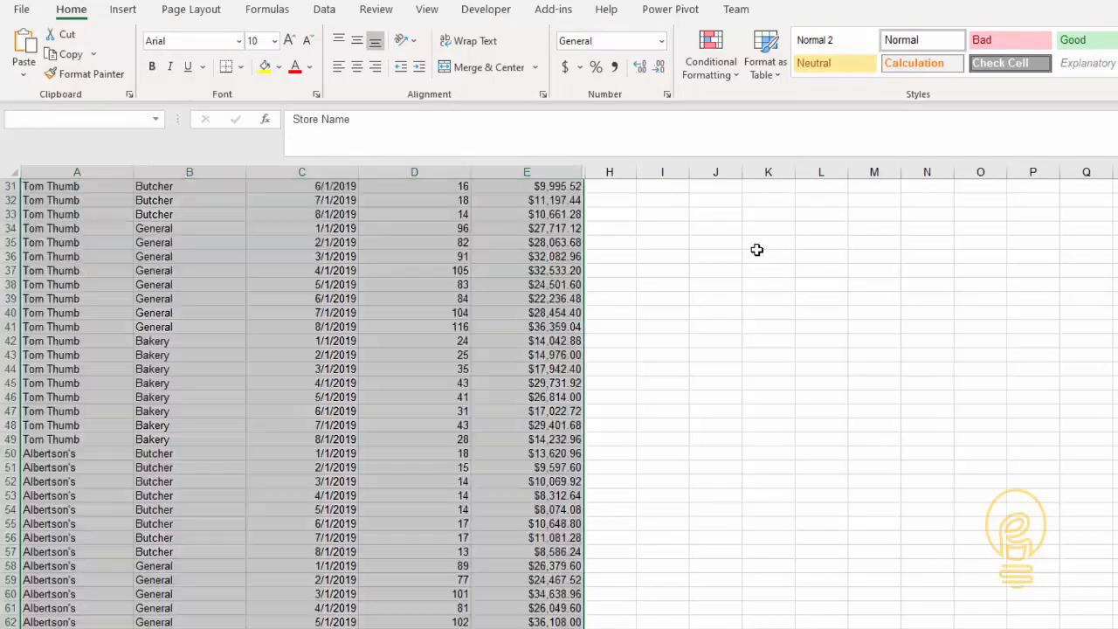
{"action": "key", "text": "ctrl+t"}
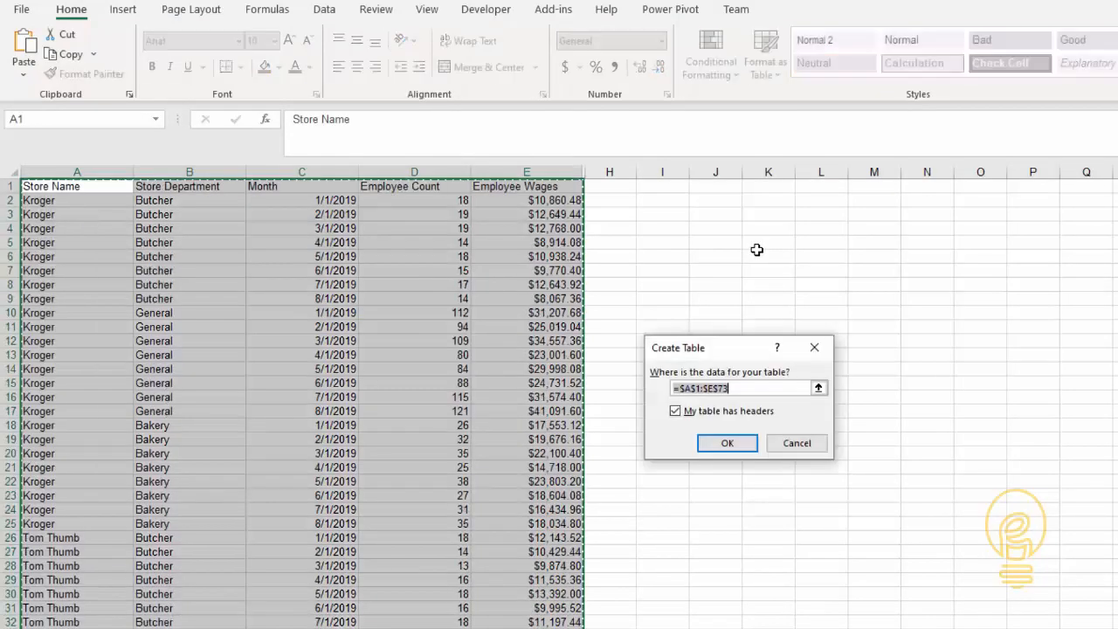
{"action": "left_click", "coordinate": [734, 443]}
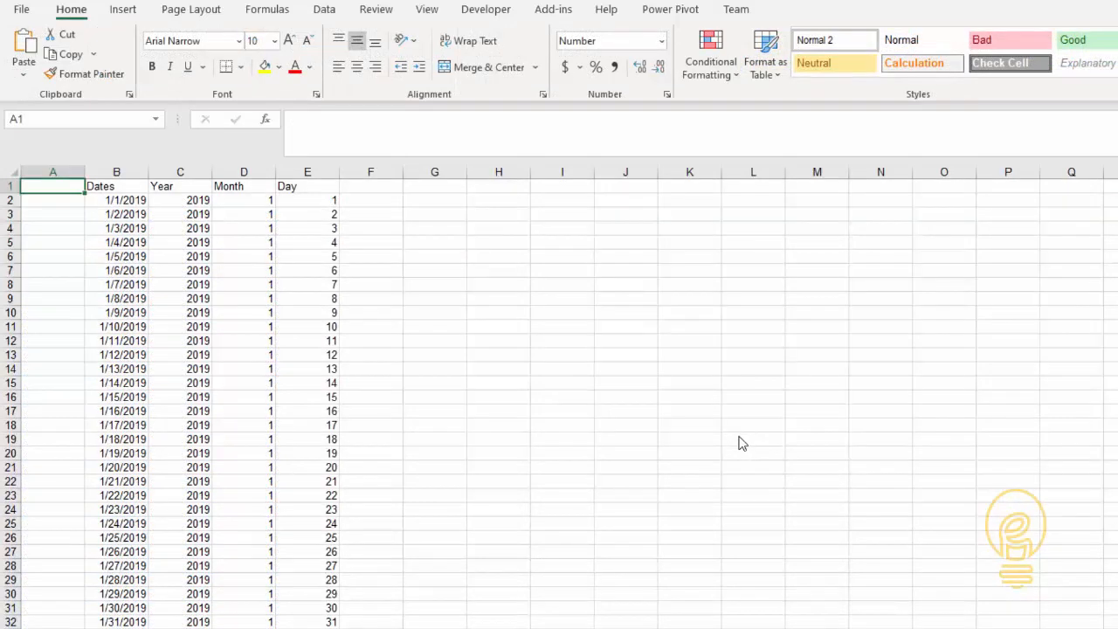
Convert the Dates, Year, Month and Day list starting at B1 into an Excel table named Calendar.
{"action": "key", "text": "Right"}
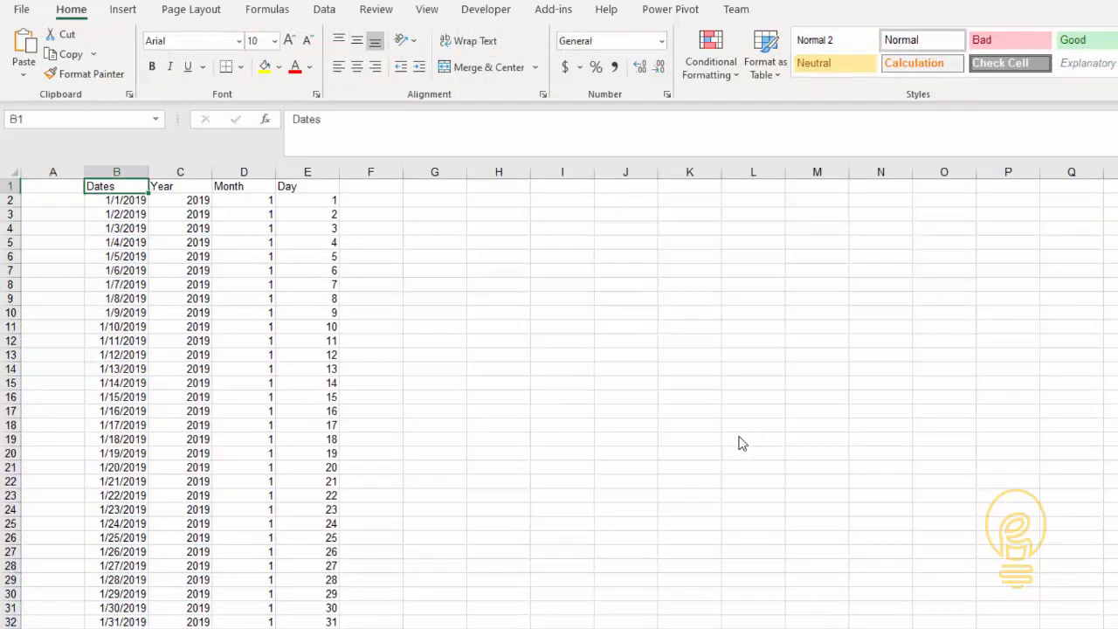
{"action": "key", "text": "ctrl+shift+Right"}
{"action": "key", "text": "ctrl+shift+Down"}
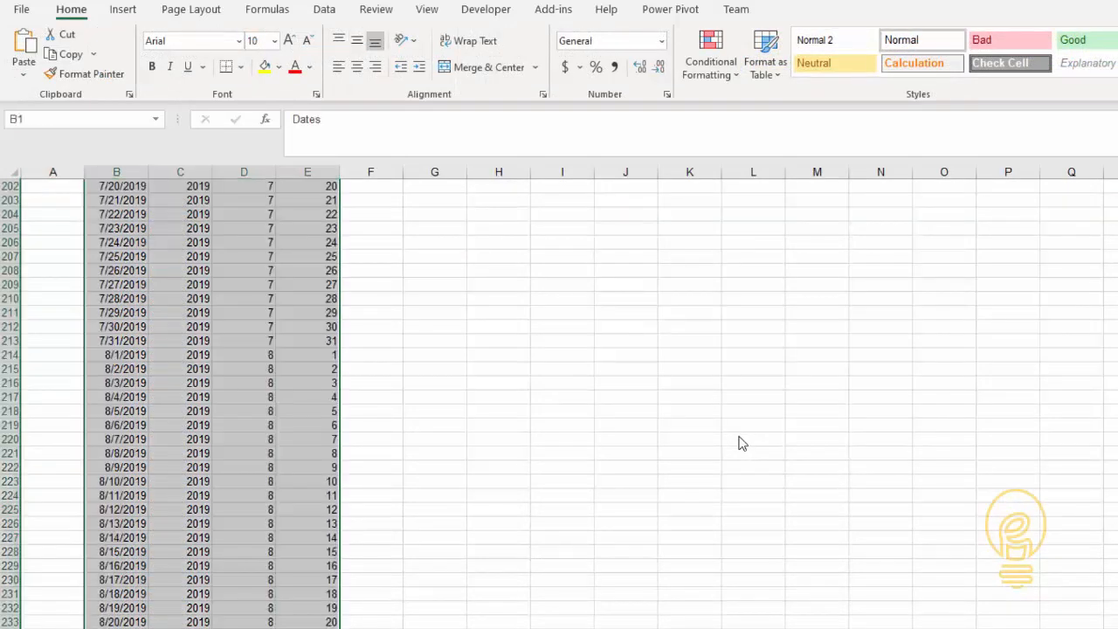
{"action": "key", "text": "ctrl+t"}
{"action": "left_click", "coordinate": [728, 443]}
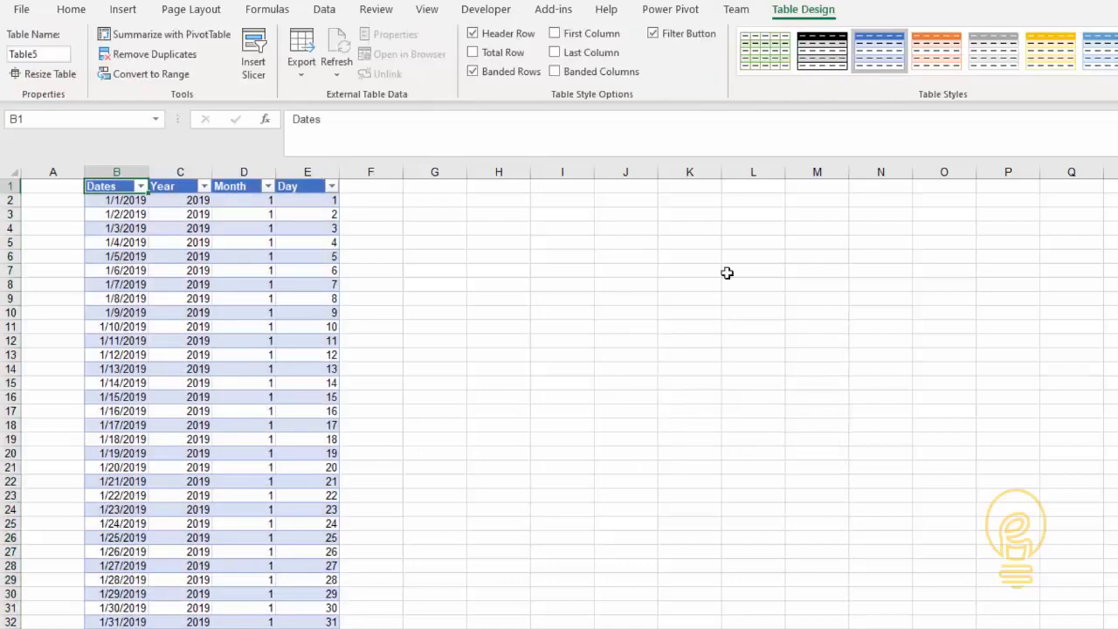
{"action": "left_click", "coordinate": [54, 58]}
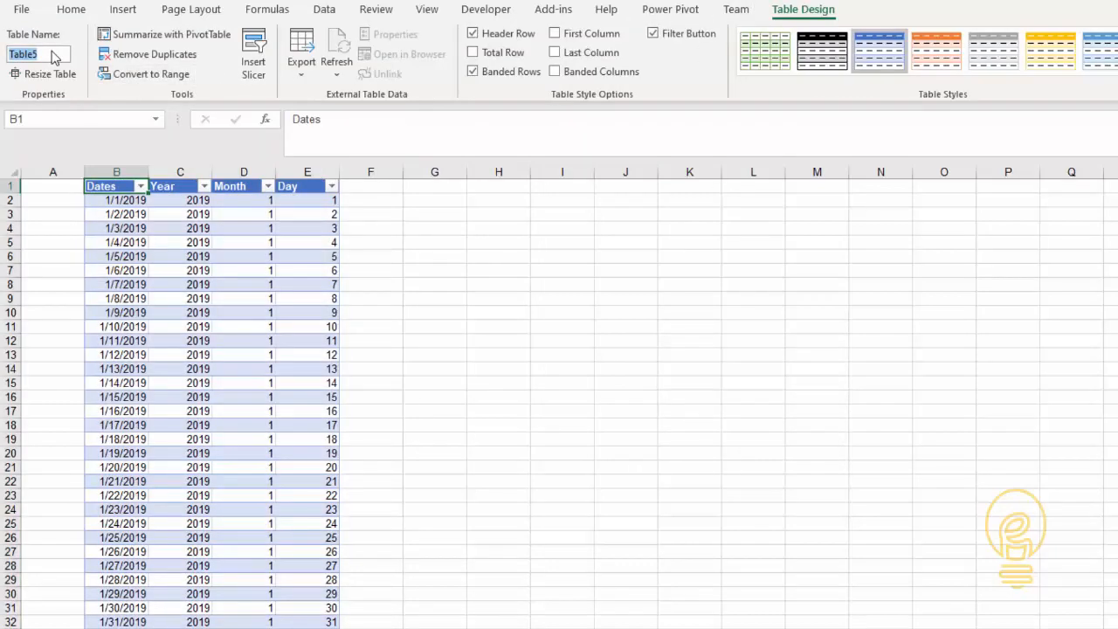
{"action": "type", "text": "Calendar"}
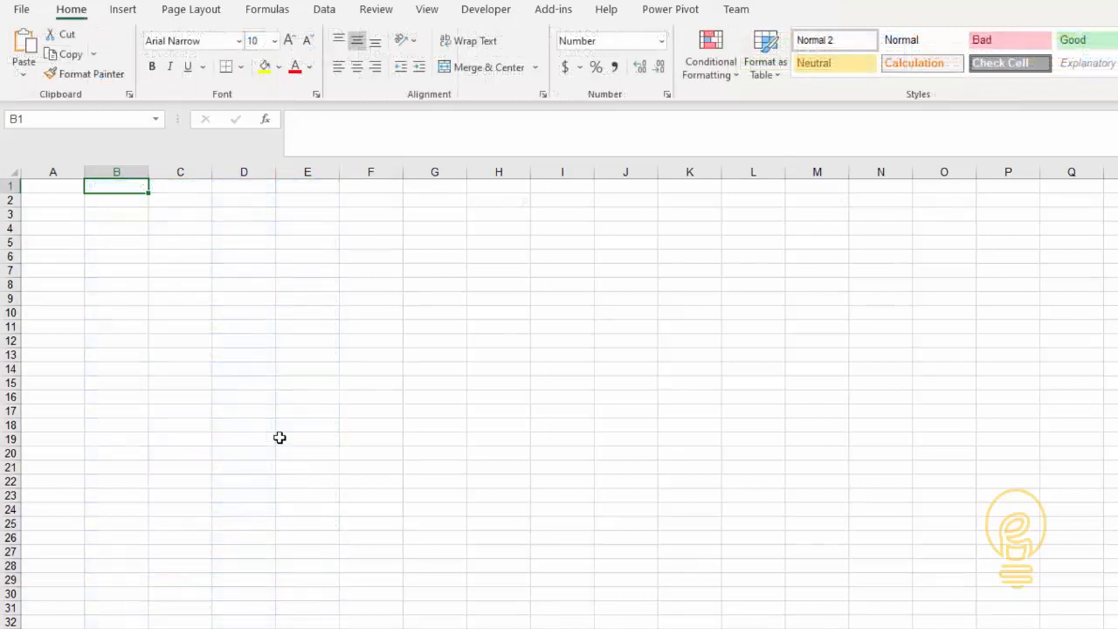
Paste the copied Store column into B1 of the blank sheet and remove its duplicates, treating the first row as headers.
{"action": "key", "text": "ctrl+v"}
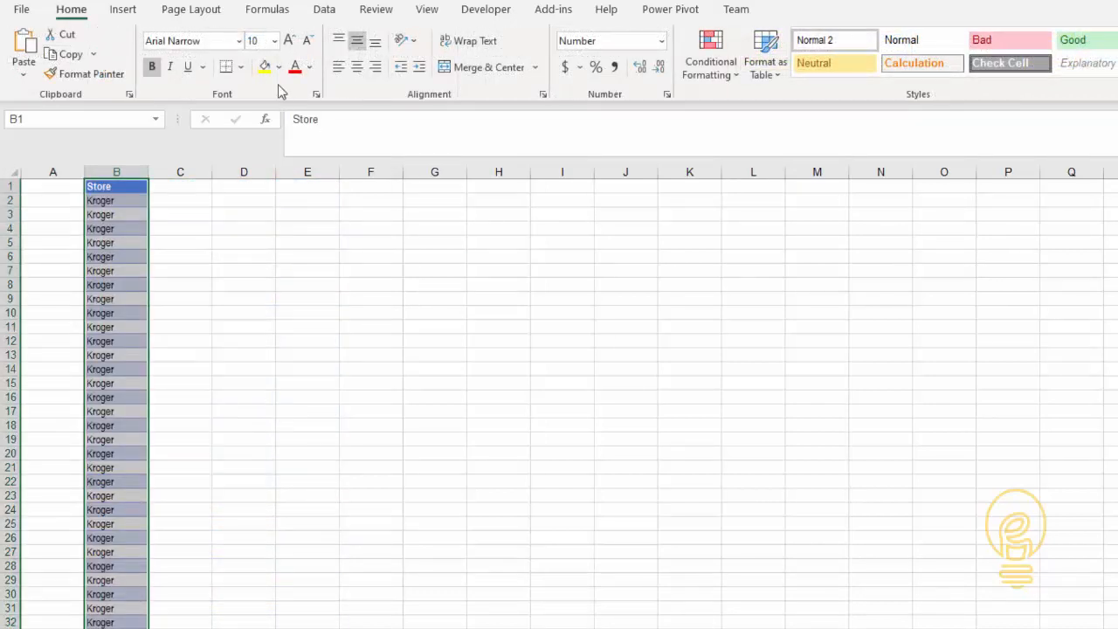
{"action": "left_click", "coordinate": [323, 10]}
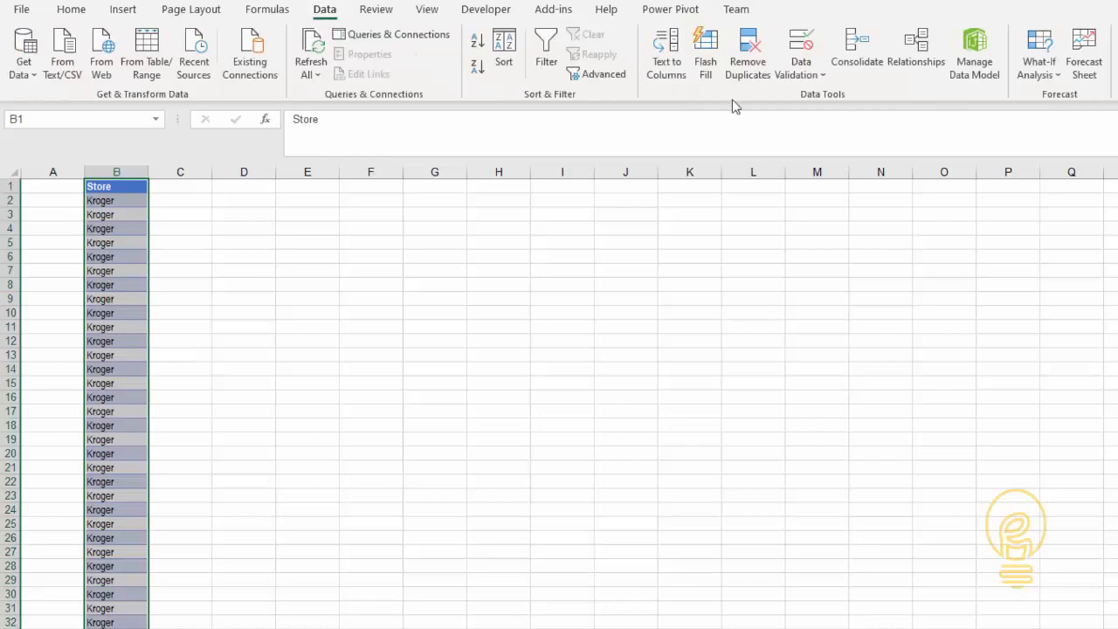
{"action": "left_click", "coordinate": [747, 59]}
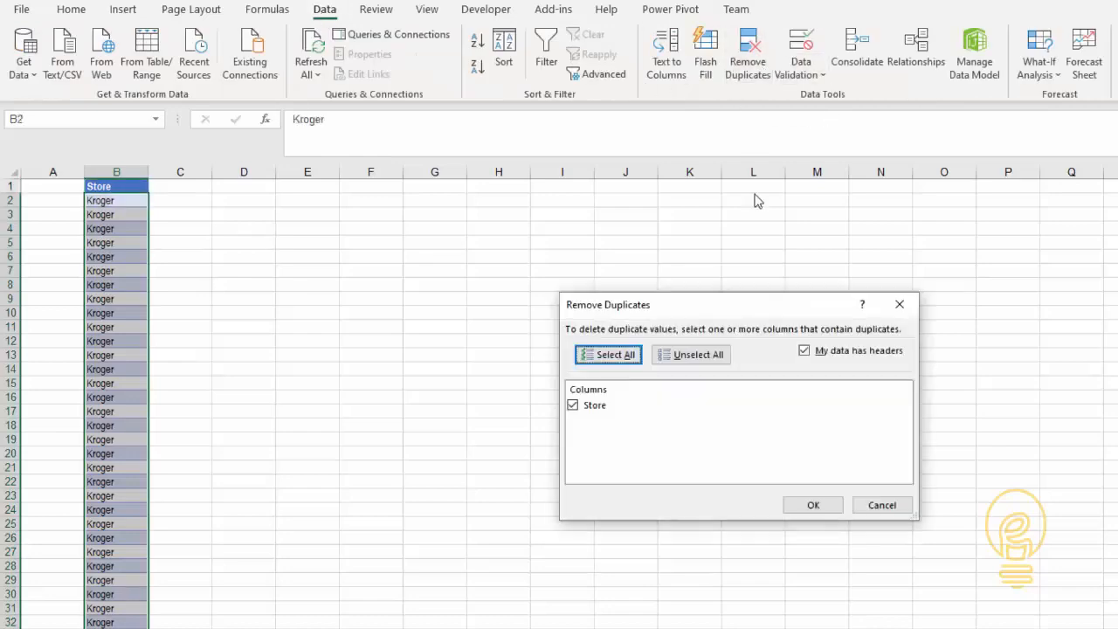
{"action": "left_click", "coordinate": [795, 506]}
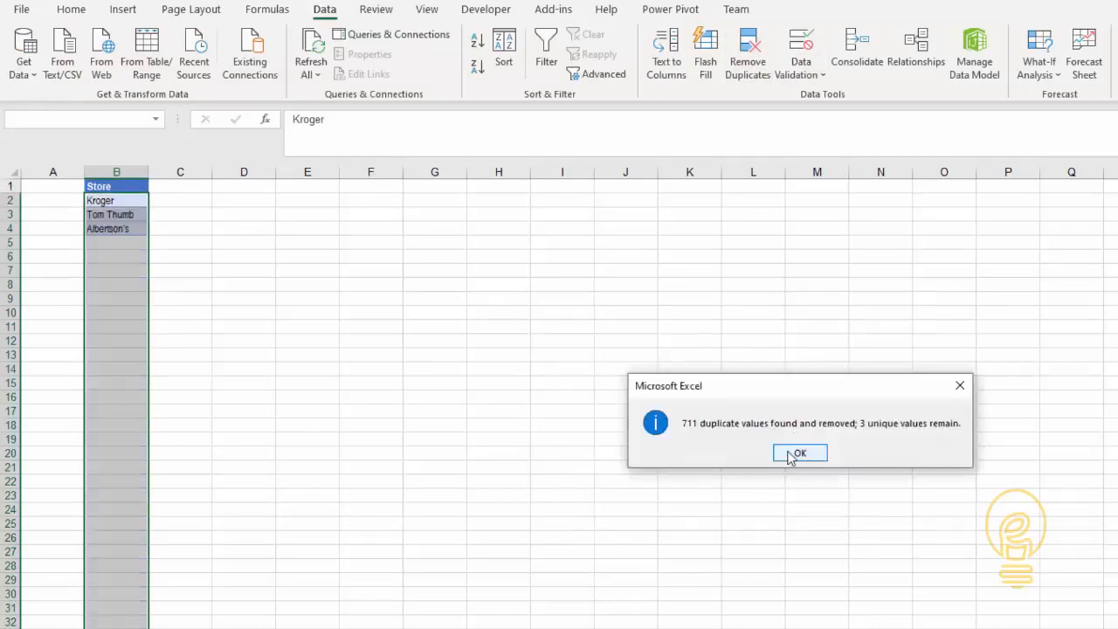
{"action": "left_click", "coordinate": [795, 453]}
Convert the unique store list in B1:B4 into an Excel table with Store as its header.
{"action": "left_click_drag", "start_coordinate": [110, 188], "coordinate": [114, 228]}
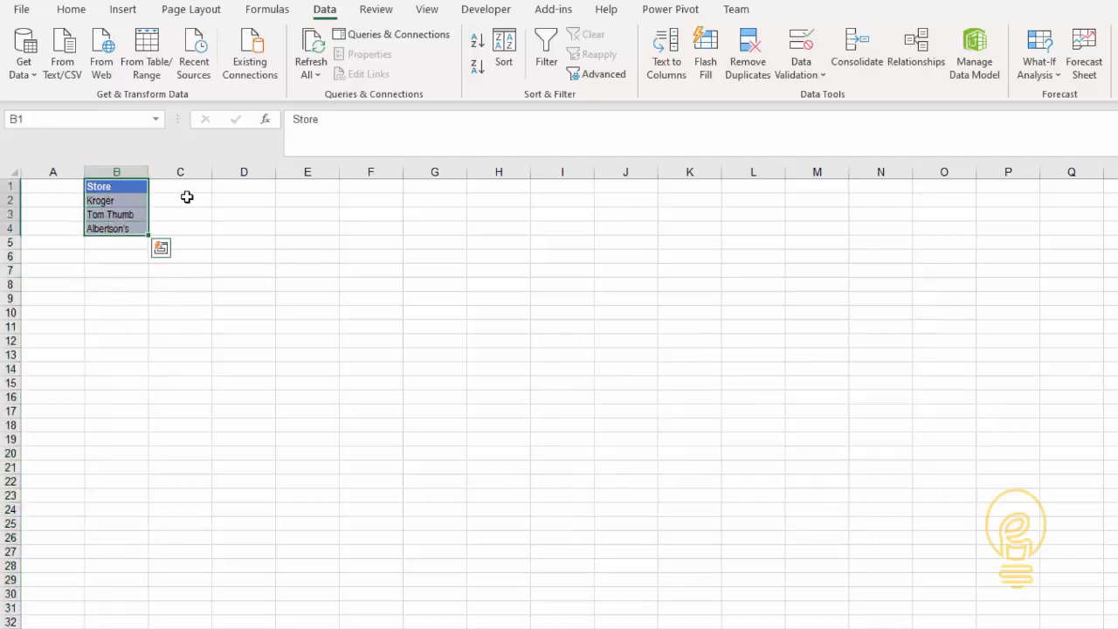
{"action": "key", "text": "ctrl+t"}
{"action": "key", "text": "Return"}
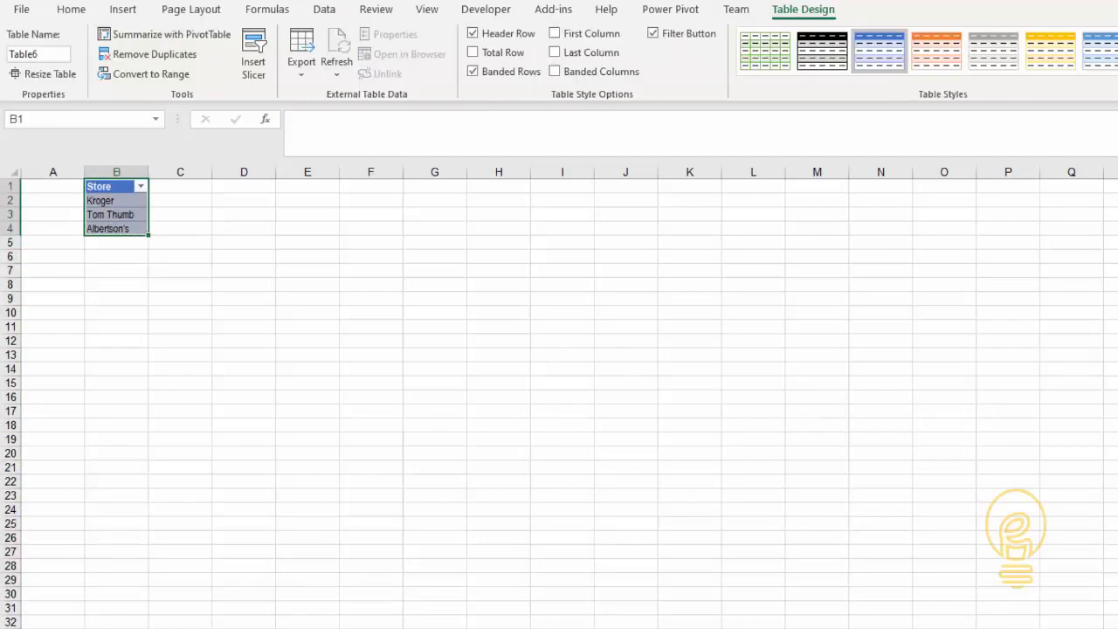
Name the unique store list table Stores.
{"action": "left_click", "coordinate": [53, 54]}
{"action": "type", "text": "Stores"}
{"action": "key", "text": "Return"}
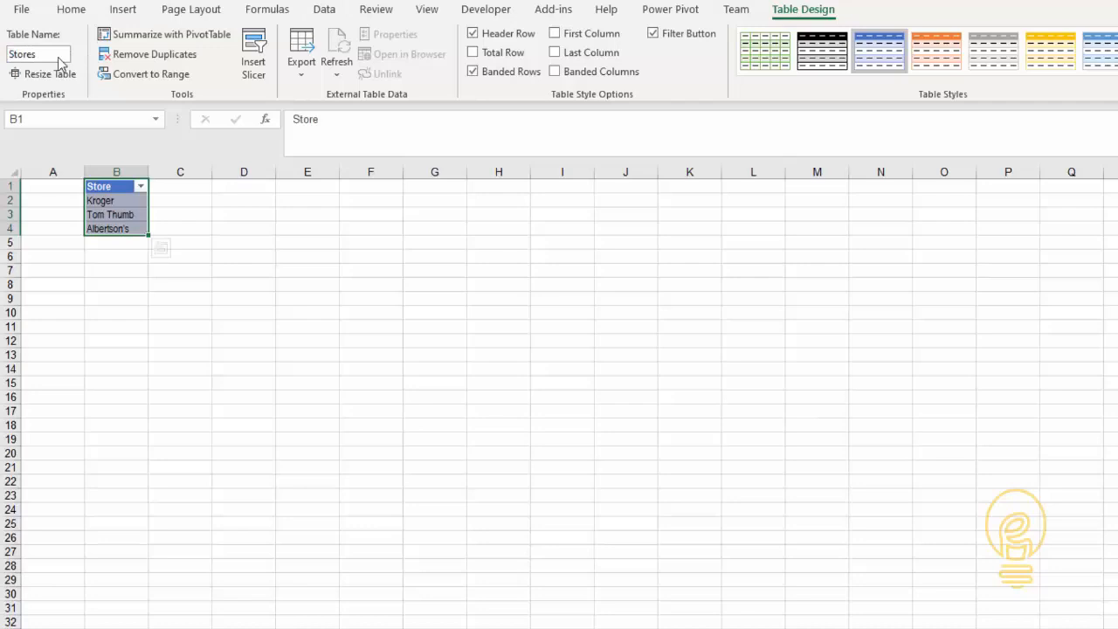
{"action": "left_click", "coordinate": [131, 214]}
Create a table relationship from the Labor table's Month column to the Calendar table's Dates column.
{"action": "left_click", "coordinate": [325, 10]}
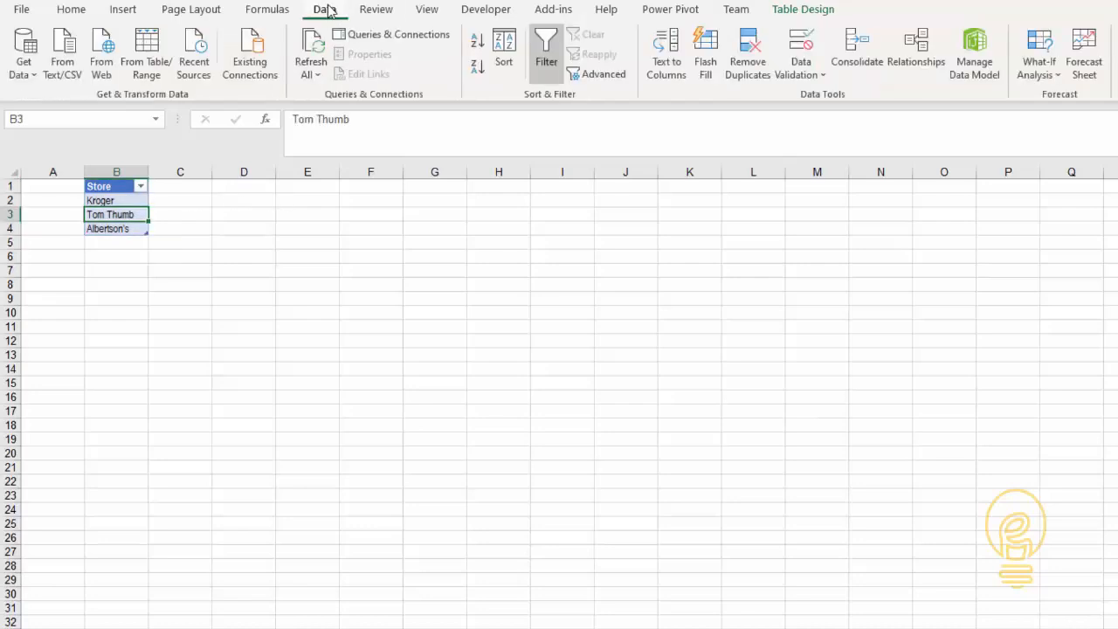
{"action": "left_click", "coordinate": [928, 69]}
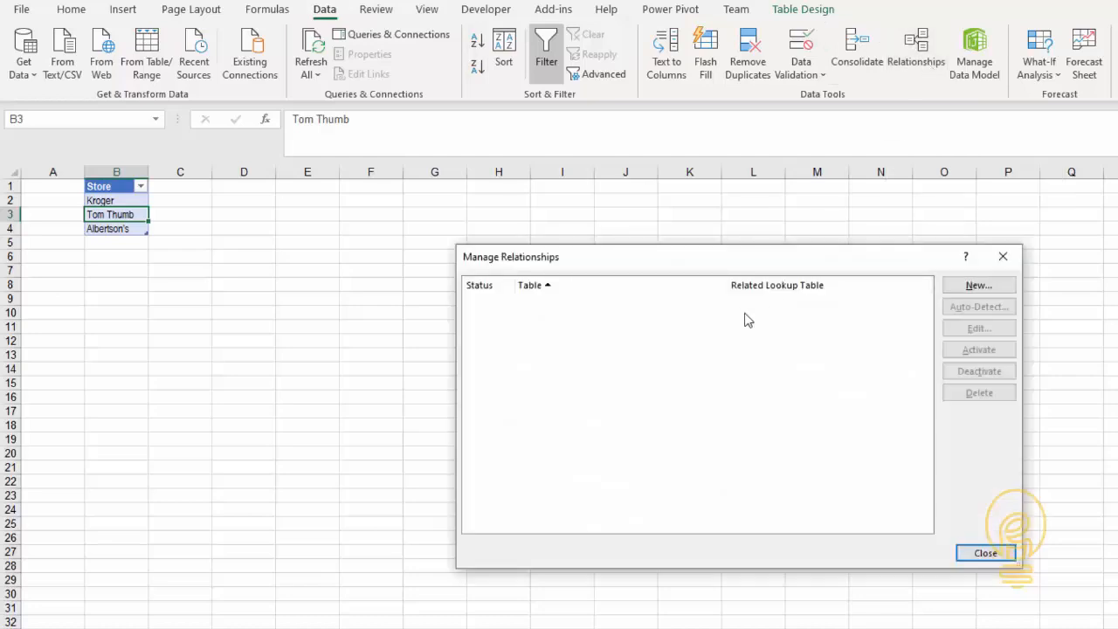
{"action": "left_click", "coordinate": [998, 292]}
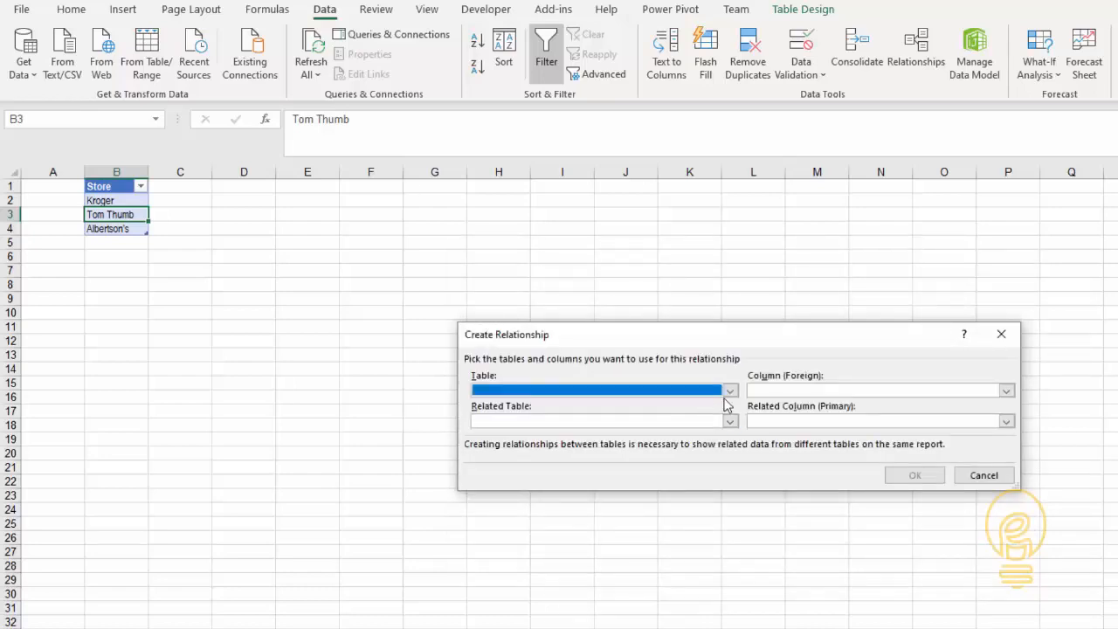
{"action": "left_click", "coordinate": [730, 390]}
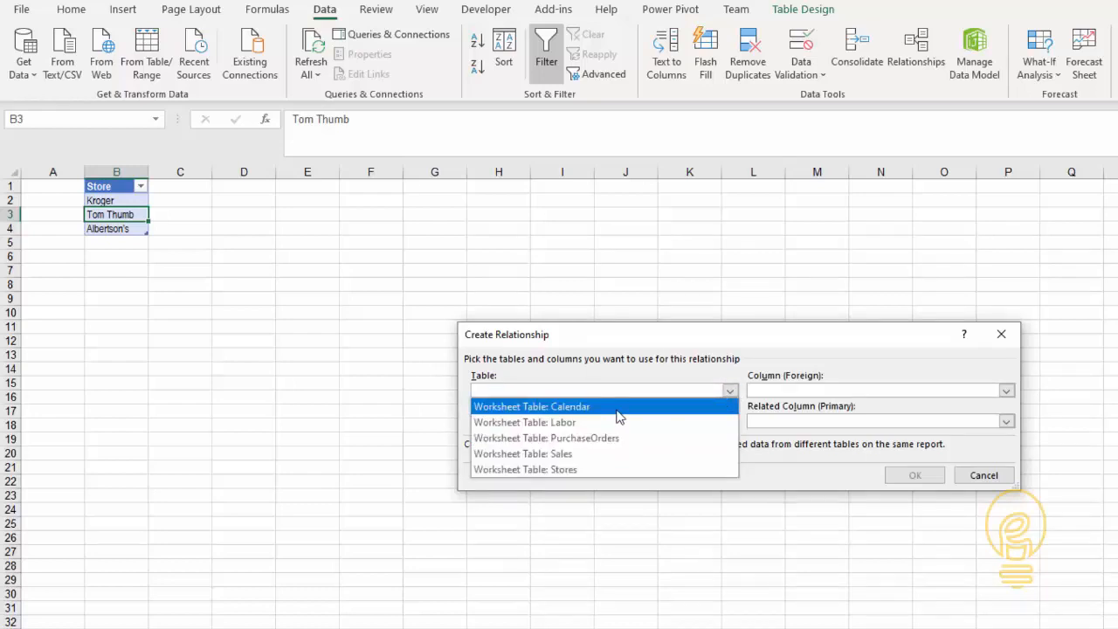
{"action": "left_click", "coordinate": [601, 424]}
{"action": "left_click", "coordinate": [789, 390]}
{"action": "left_click", "coordinate": [786, 436]}
{"action": "left_click", "coordinate": [690, 421]}
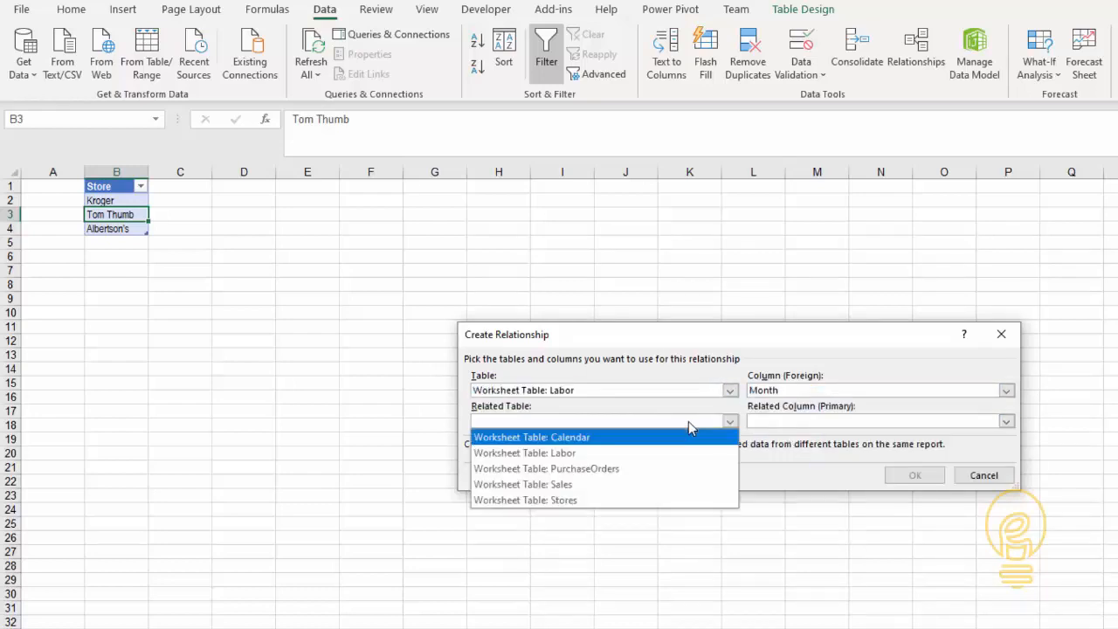
{"action": "left_click", "coordinate": [656, 437]}
{"action": "left_click", "coordinate": [791, 421]}
{"action": "left_click", "coordinate": [788, 436]}
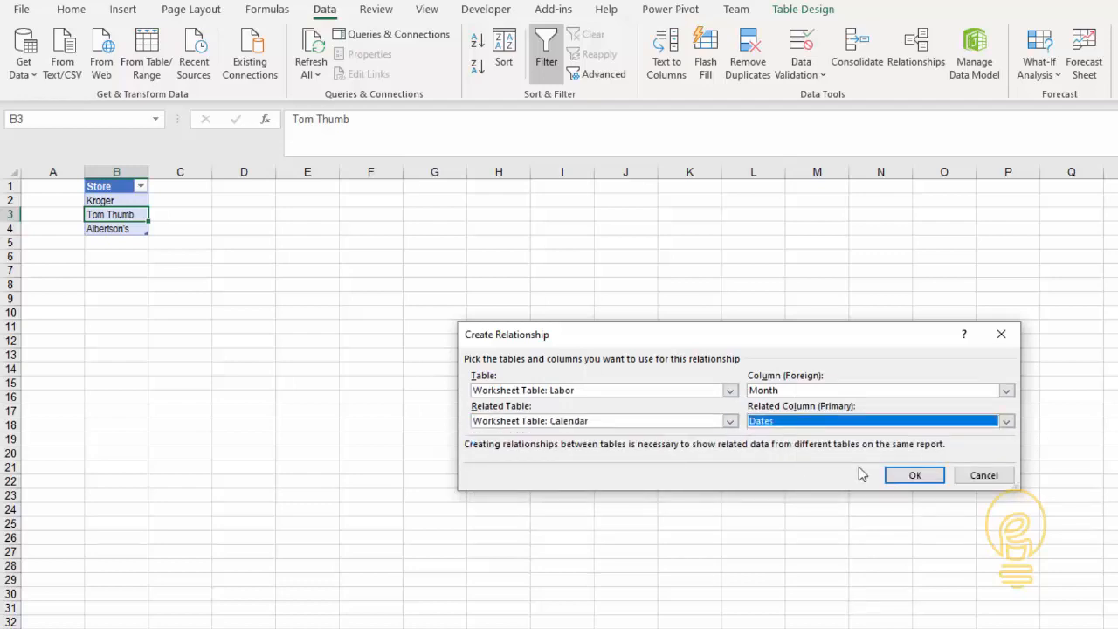
{"action": "left_click", "coordinate": [900, 475]}
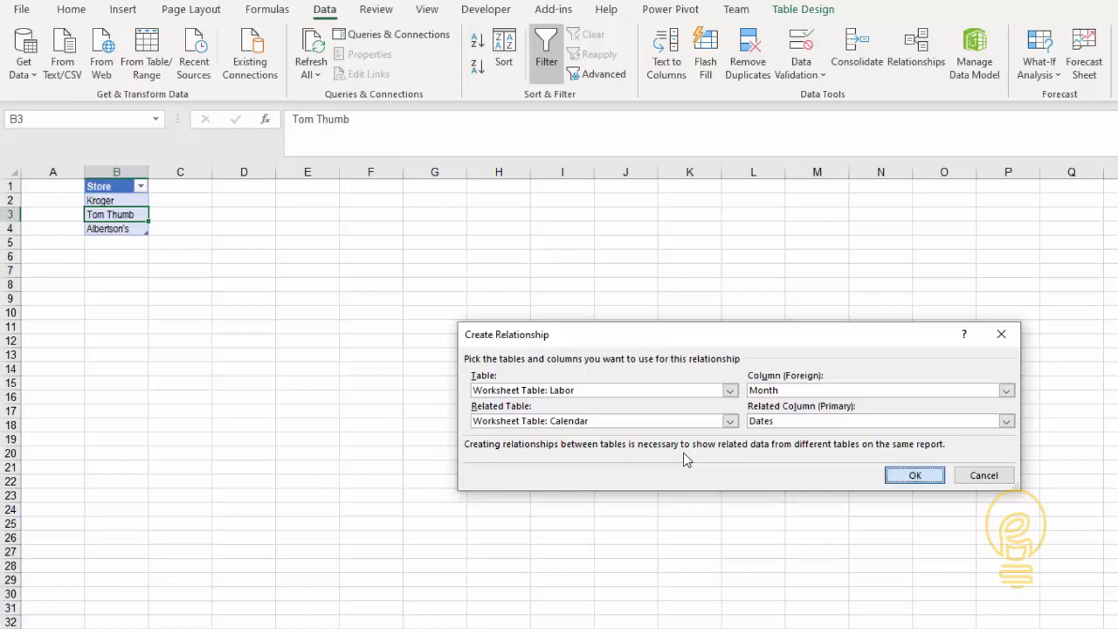
{"action": "key", "text": "Return"}
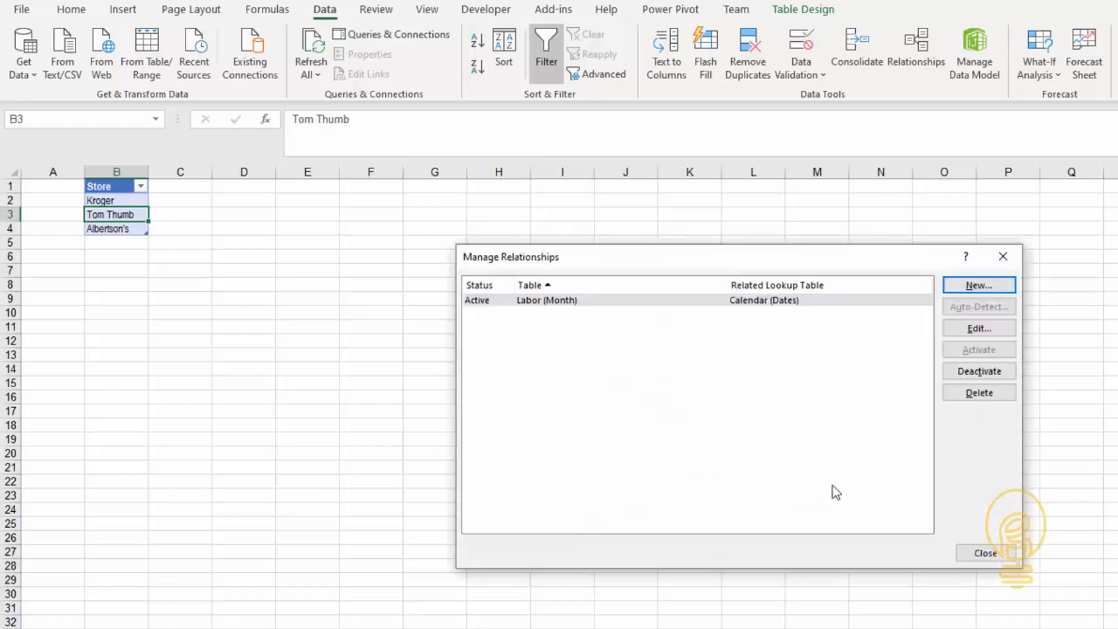
Create a relationship from the PurchaseOrders table's Date column to the Calendar table's Dates column.
{"action": "left_click", "coordinate": [981, 288]}
{"action": "left_click", "coordinate": [697, 395]}
{"action": "left_click", "coordinate": [611, 438]}
{"action": "left_click", "coordinate": [769, 390]}
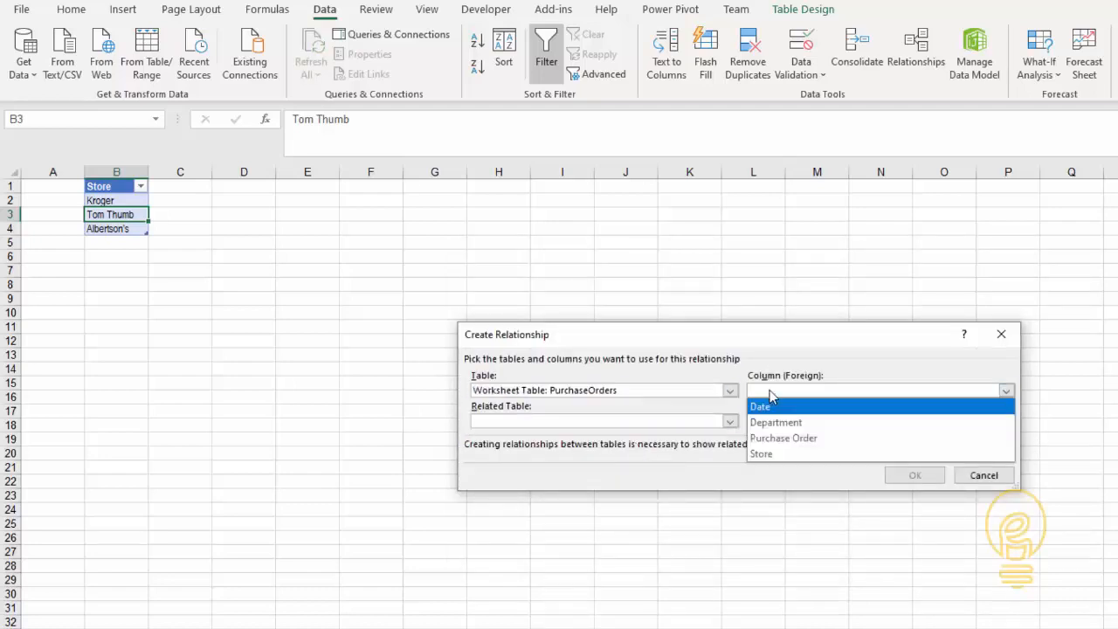
{"action": "left_click", "coordinate": [769, 406]}
{"action": "left_click", "coordinate": [699, 428]}
{"action": "left_click", "coordinate": [657, 439]}
{"action": "left_click", "coordinate": [1007, 421]}
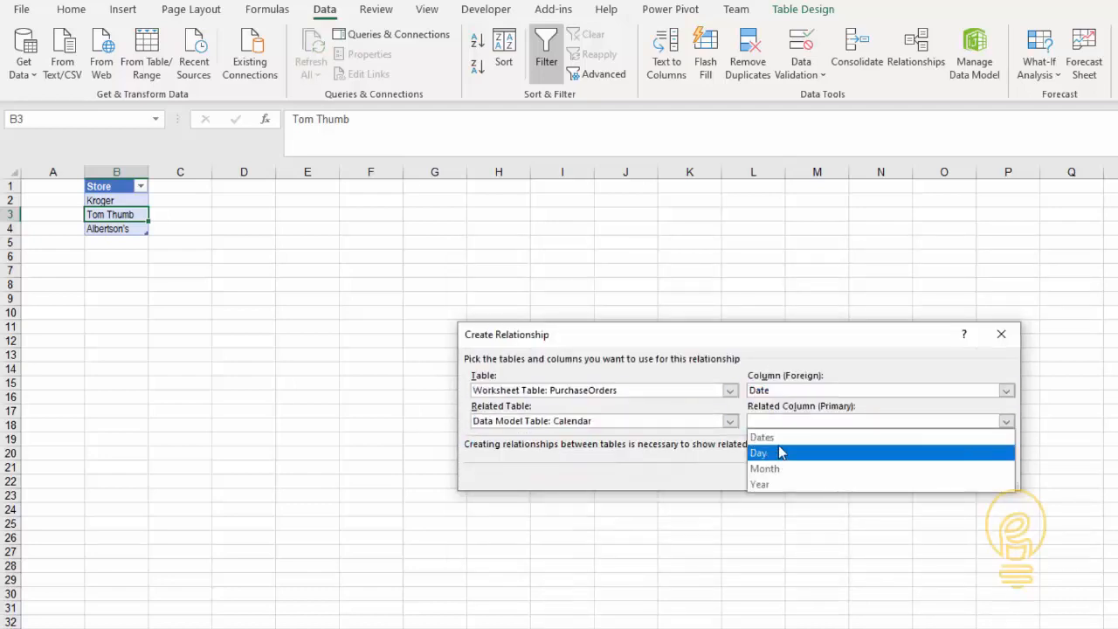
{"action": "left_click", "coordinate": [782, 451]}
{"action": "left_click", "coordinate": [915, 476]}
Create a relationship from the Sales table's Date column to the Calendar table's Dates column.
{"action": "left_click", "coordinate": [980, 286]}
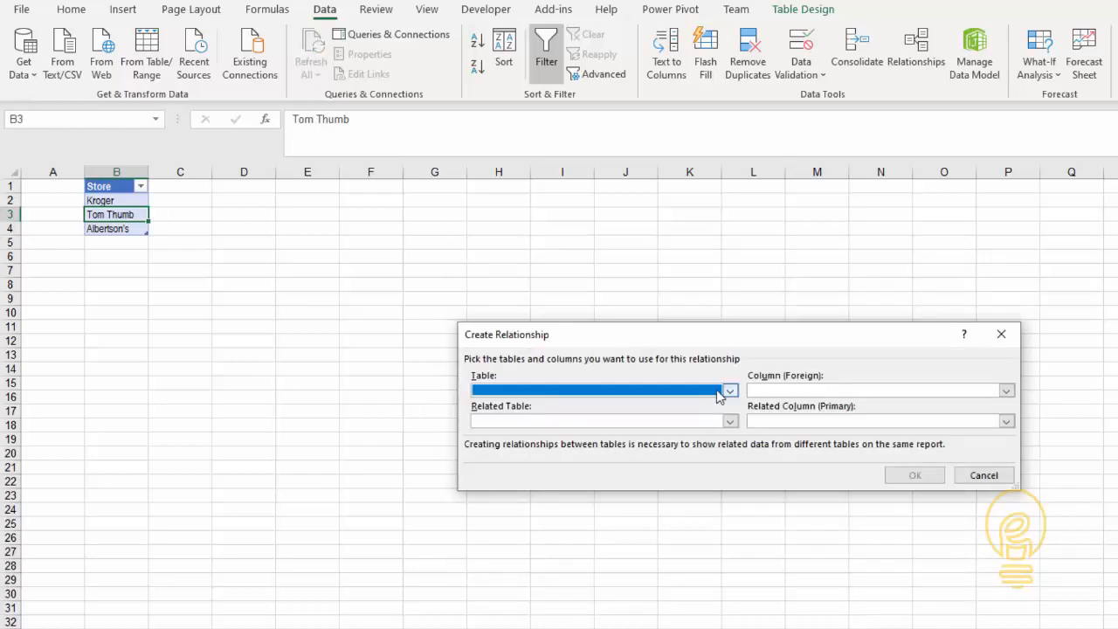
{"action": "left_click", "coordinate": [728, 391]}
{"action": "left_click", "coordinate": [612, 454]}
{"action": "left_click", "coordinate": [840, 391]}
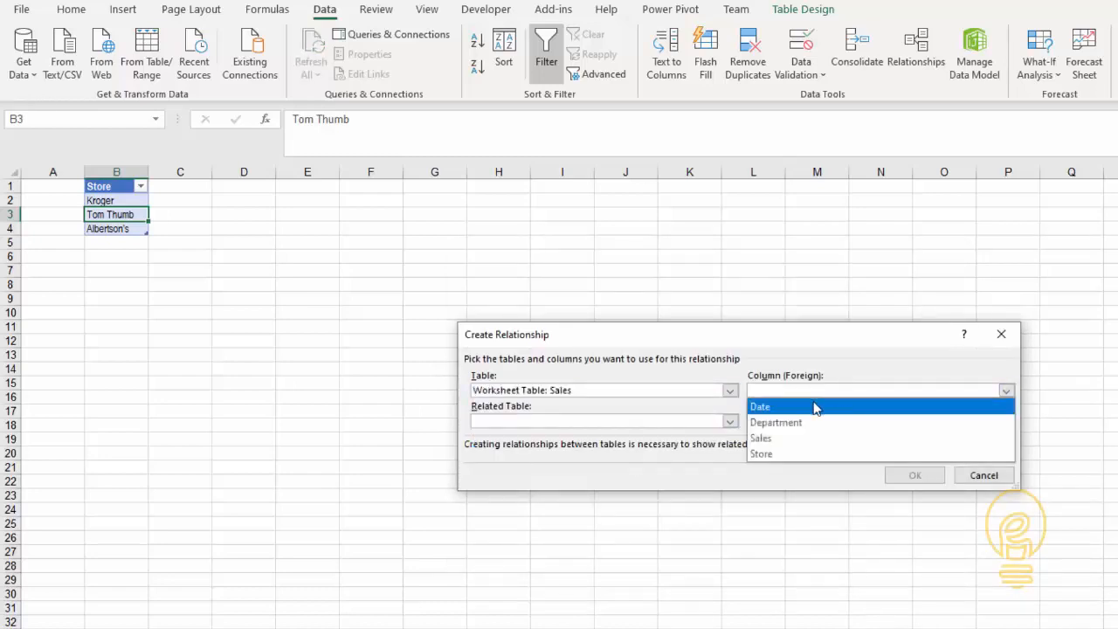
{"action": "left_click", "coordinate": [816, 406]}
{"action": "left_click", "coordinate": [716, 421]}
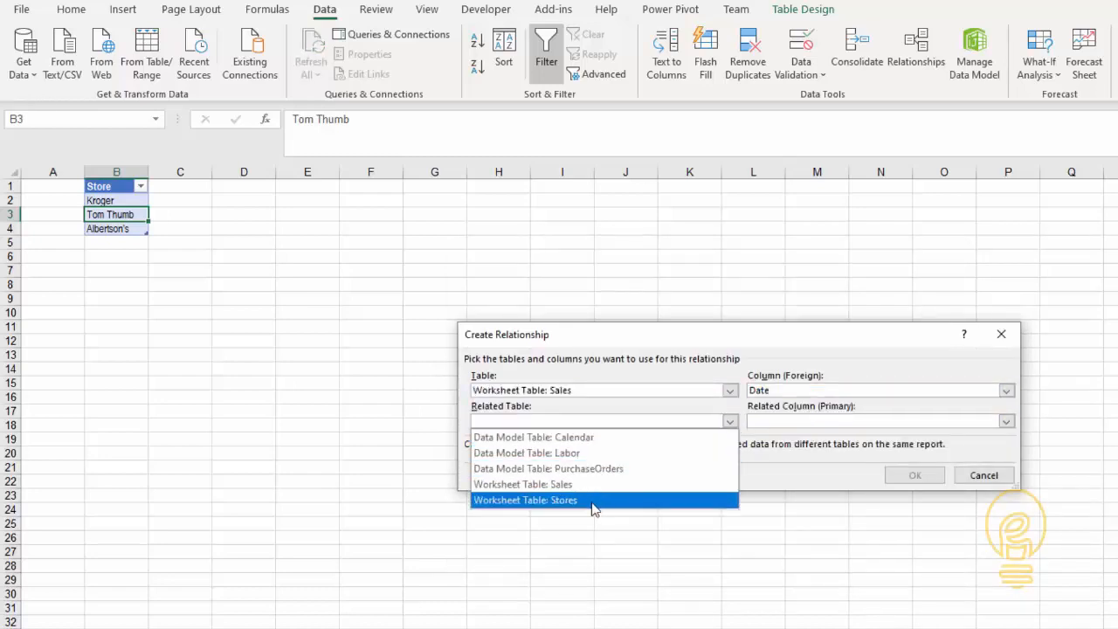
{"action": "left_click", "coordinate": [602, 437]}
{"action": "left_click", "coordinate": [805, 421]}
{"action": "left_click", "coordinate": [797, 432]}
{"action": "left_click", "coordinate": [915, 476]}
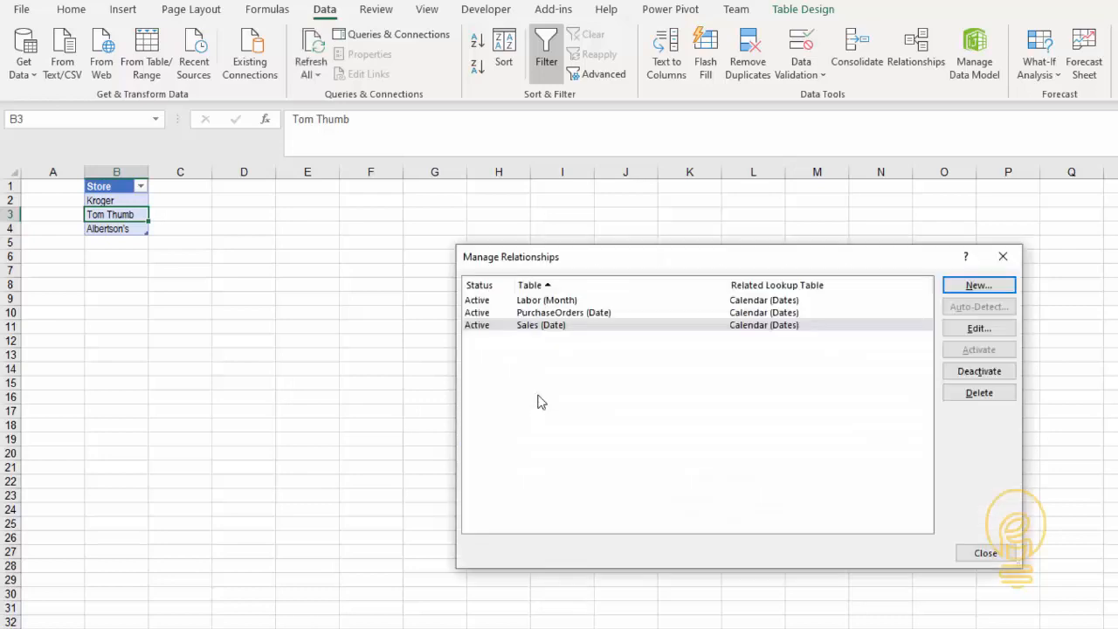
Create a relationship from the Labor table's Store Name column to the Stores table's Store column.
{"action": "left_click", "coordinate": [978, 285]}
{"action": "left_click", "coordinate": [730, 391]}
{"action": "left_click", "coordinate": [611, 412]}
{"action": "left_click", "coordinate": [769, 391]}
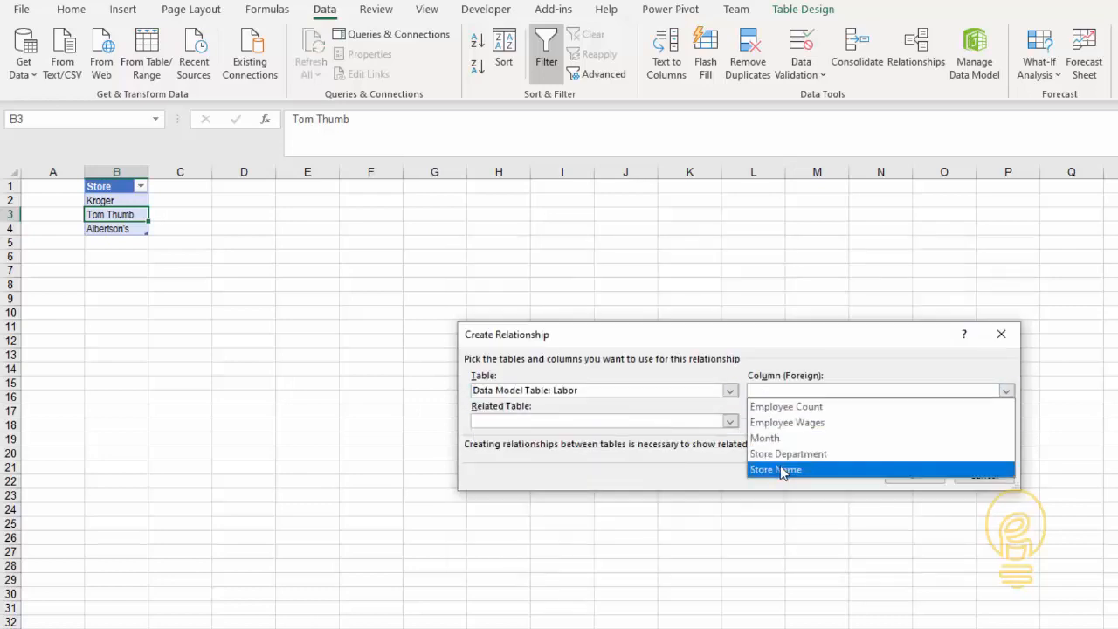
{"action": "left_click", "coordinate": [781, 470]}
{"action": "left_click", "coordinate": [729, 421]}
{"action": "left_click", "coordinate": [611, 498]}
{"action": "left_click", "coordinate": [806, 421]}
{"action": "left_click", "coordinate": [797, 434]}
{"action": "left_click", "coordinate": [900, 475]}
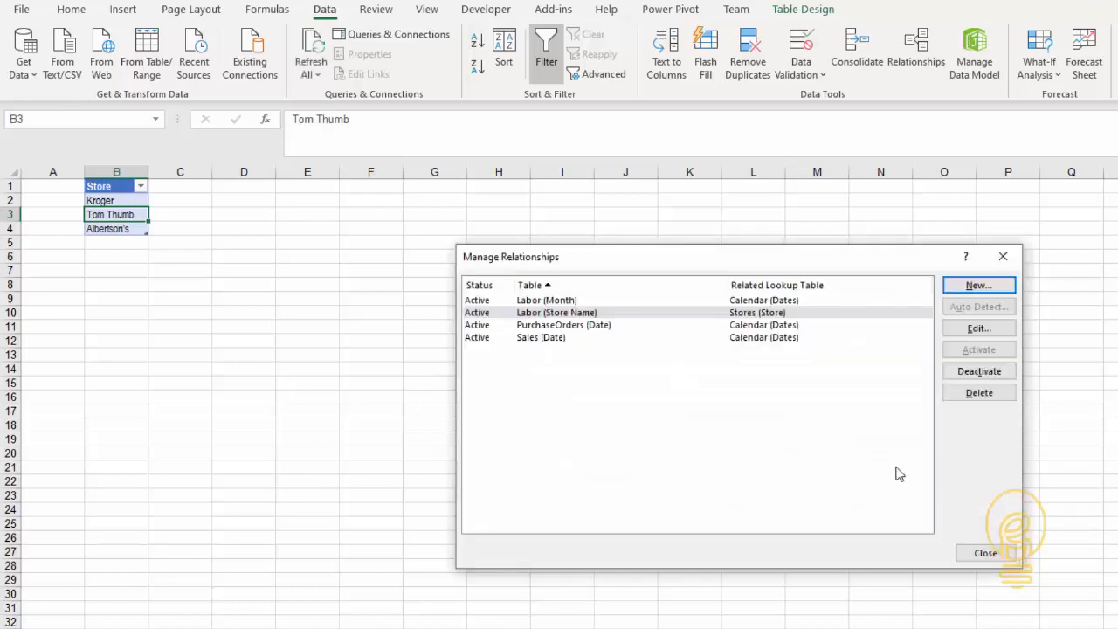
Create a relationship from the PurchaseOrders table's Store column to the Stores table's Store column.
{"action": "left_click", "coordinate": [979, 285]}
{"action": "left_click", "coordinate": [730, 390]}
{"action": "left_click", "coordinate": [612, 431]}
{"action": "left_click", "coordinate": [769, 391]}
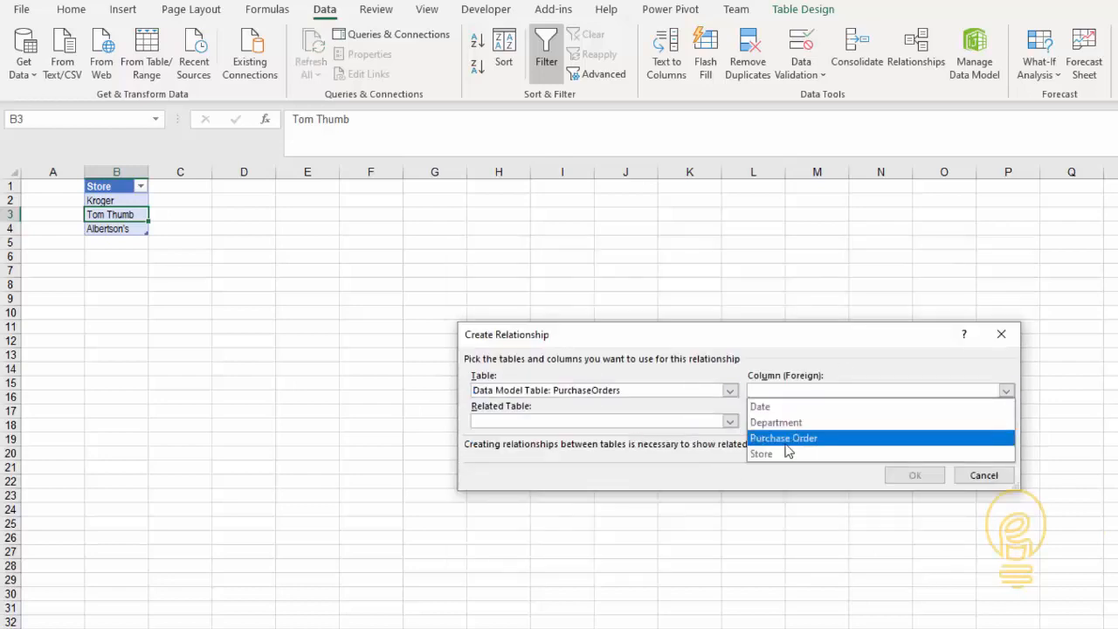
{"action": "left_click", "coordinate": [762, 453]}
{"action": "left_click", "coordinate": [730, 421]}
{"action": "left_click", "coordinate": [612, 495]}
{"action": "left_click", "coordinate": [914, 475]}
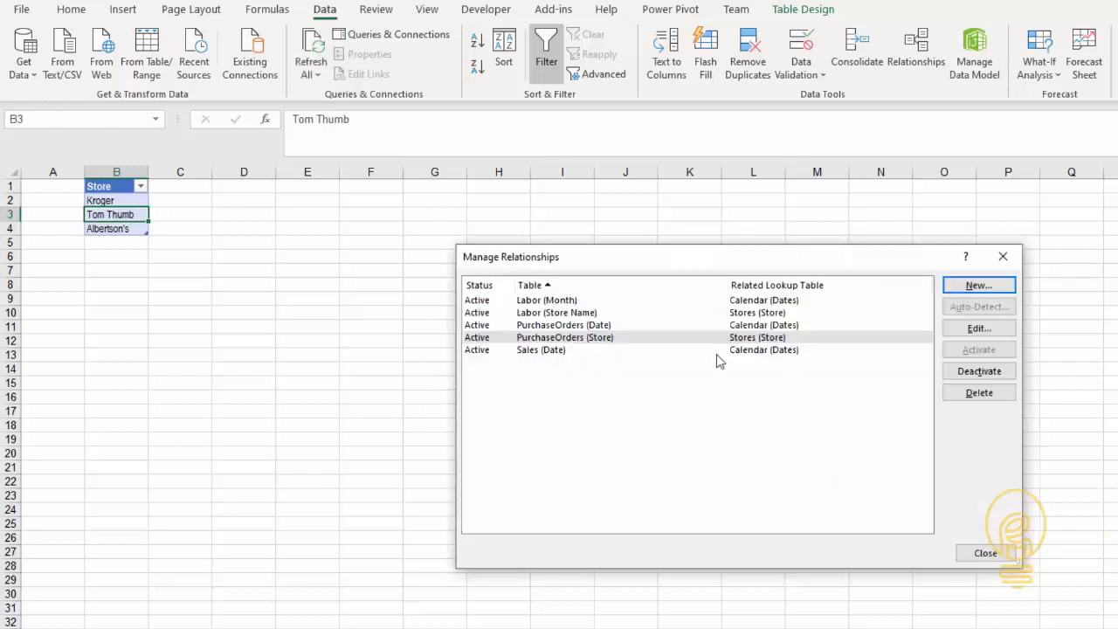
Create a relationship from the Sales table's Store column to the Stores table's Store column.
{"action": "left_click", "coordinate": [979, 285]}
{"action": "left_click", "coordinate": [730, 391]}
{"action": "left_click", "coordinate": [612, 446]}
{"action": "left_click", "coordinate": [769, 391]}
{"action": "left_click", "coordinate": [762, 452]}
{"action": "left_click", "coordinate": [730, 421]}
{"action": "left_click", "coordinate": [612, 494]}
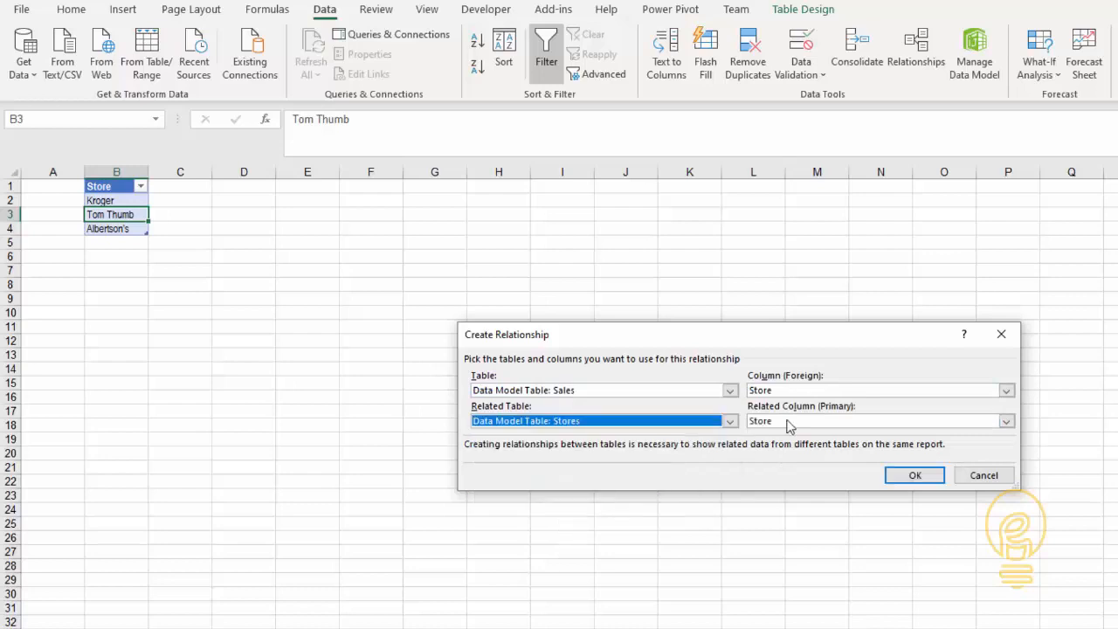
{"action": "left_click", "coordinate": [915, 475]}
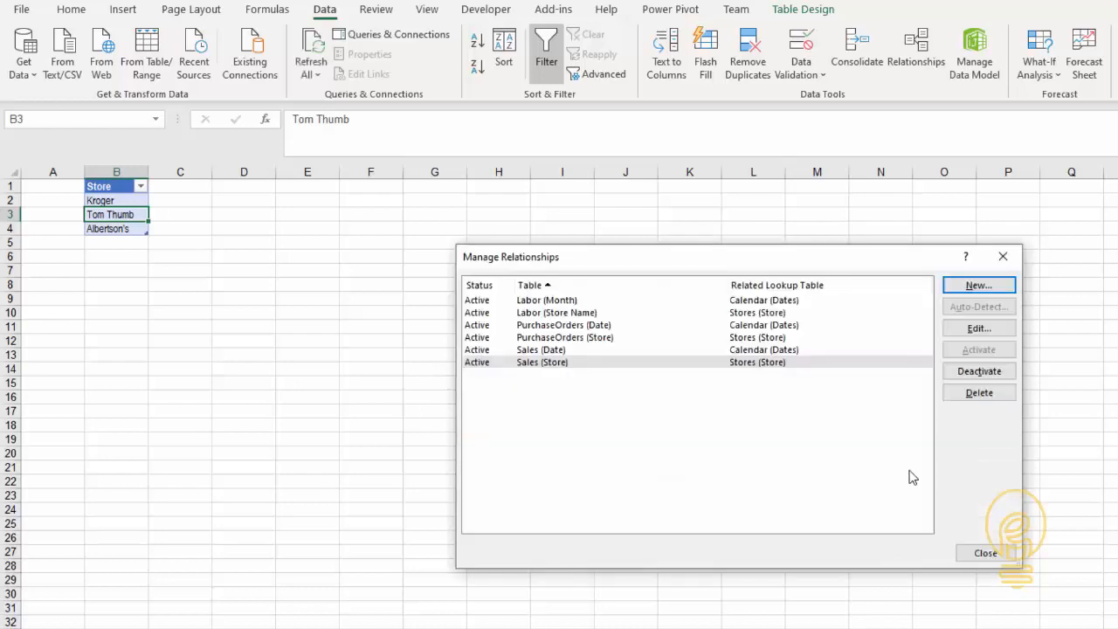
Review the related lookup table of each defined relationship, and close the relationship manager.
{"action": "left_click", "coordinate": [778, 300]}
{"action": "left_click", "coordinate": [782, 313]}
{"action": "left_click", "coordinate": [785, 325]}
{"action": "left_click", "coordinate": [786, 339]}
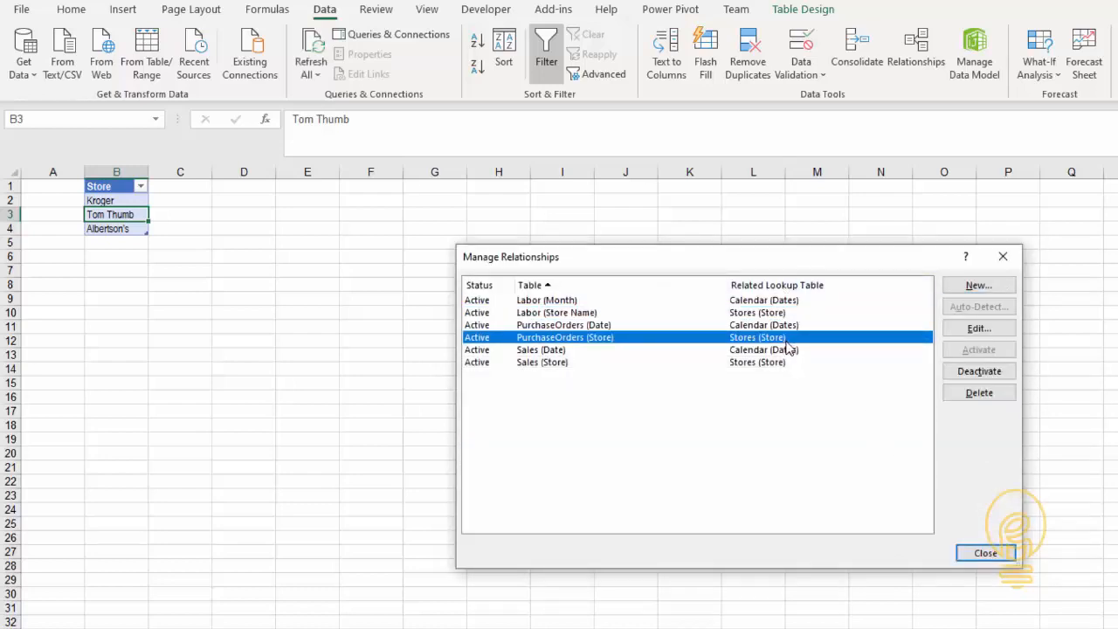
{"action": "left_click", "coordinate": [787, 351]}
{"action": "left_click", "coordinate": [786, 362]}
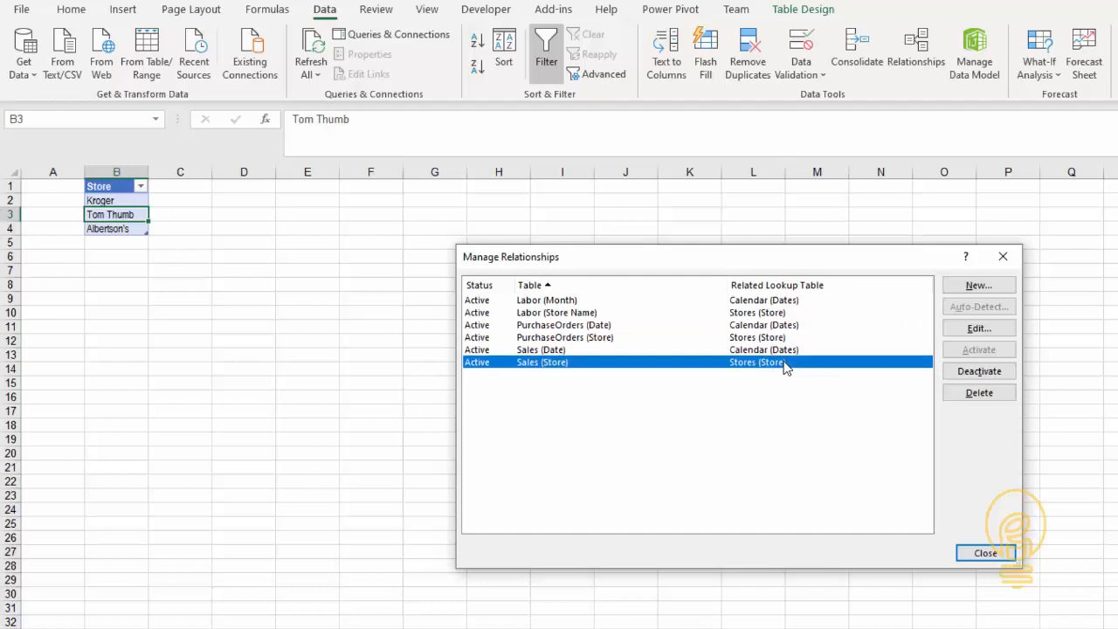
{"action": "left_click", "coordinate": [982, 554]}
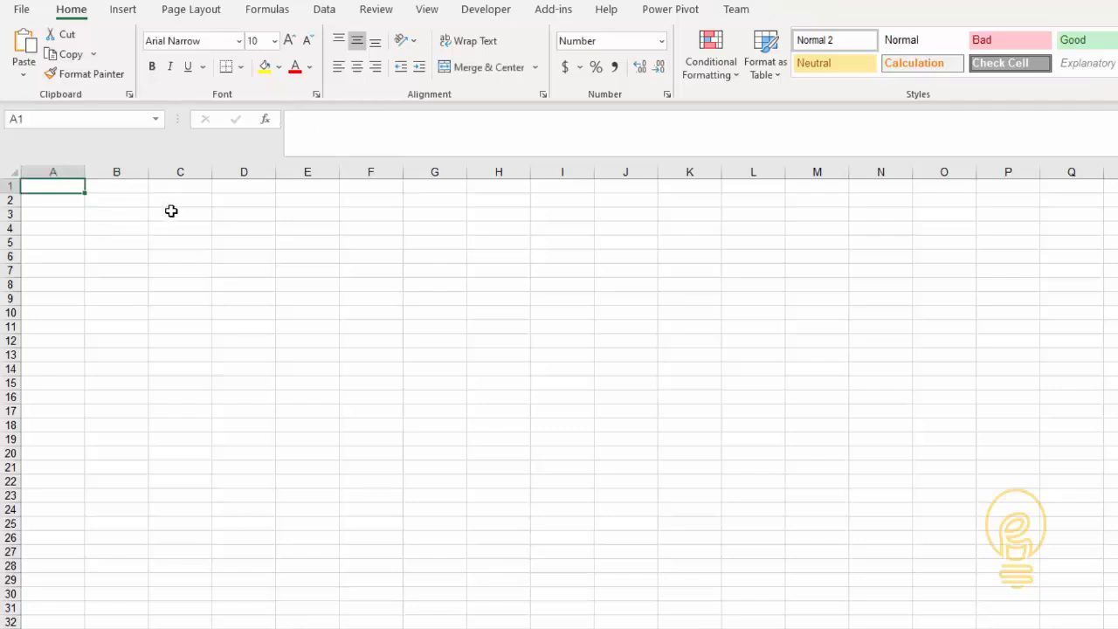
Insert a PivotTable based on the workbook's Data Model at cell B4 of the blank Sheet1.
{"action": "left_click", "coordinate": [115, 228]}
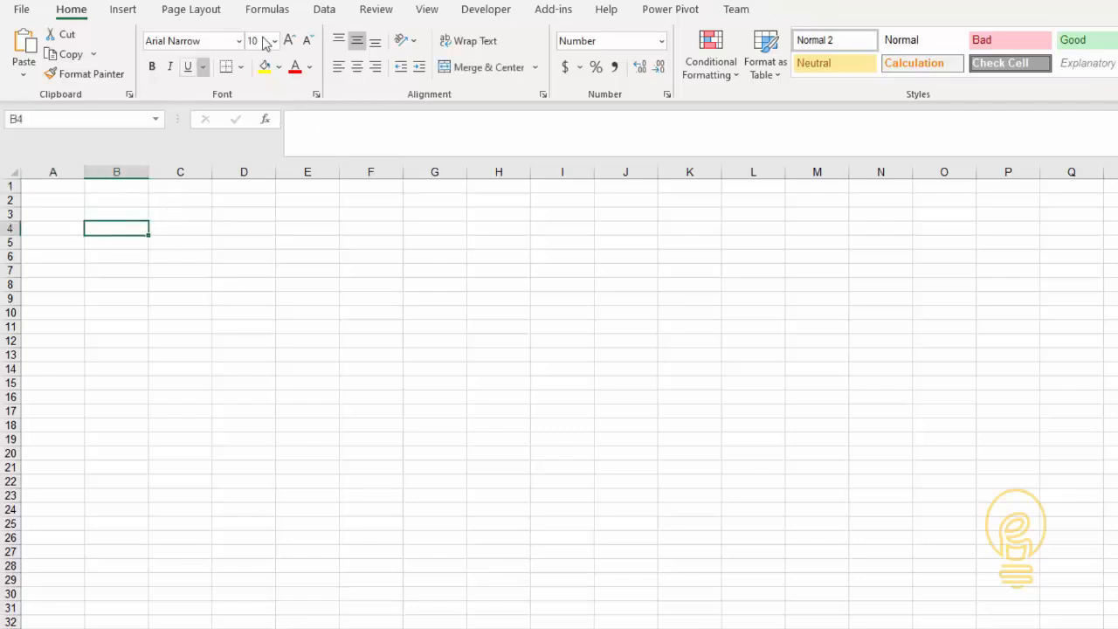
{"action": "left_click", "coordinate": [127, 12]}
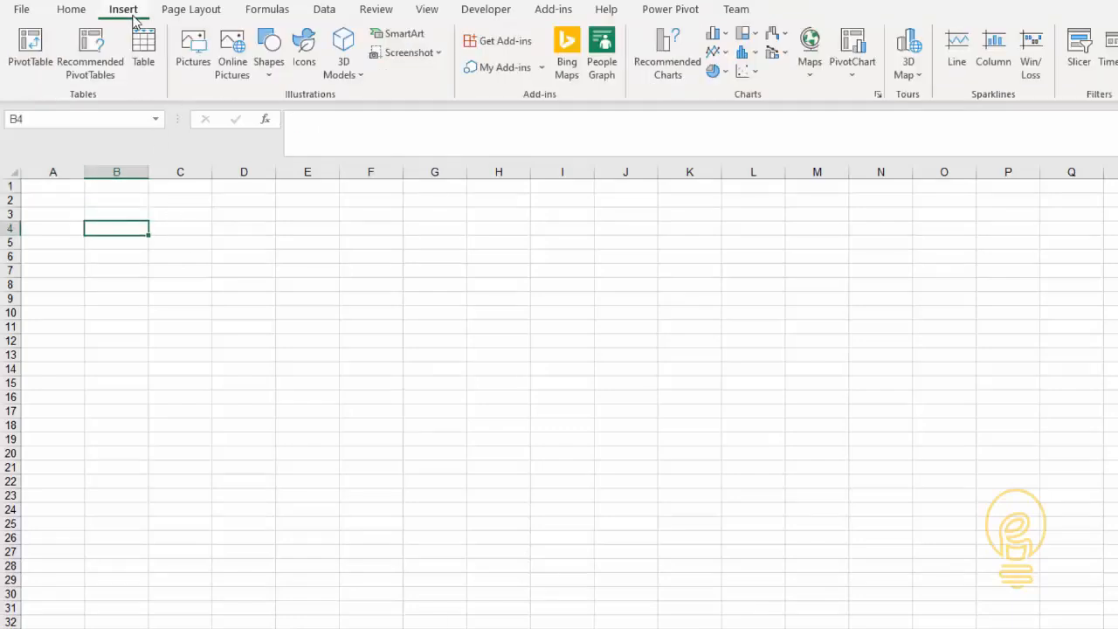
{"action": "left_click", "coordinate": [23, 65]}
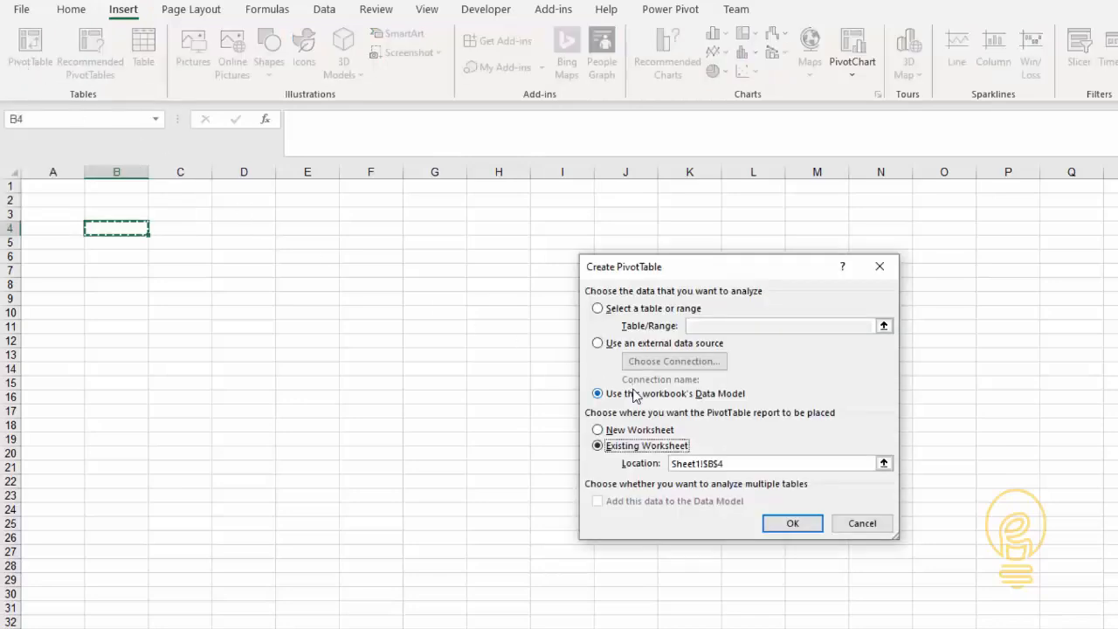
{"action": "left_click", "coordinate": [792, 526]}
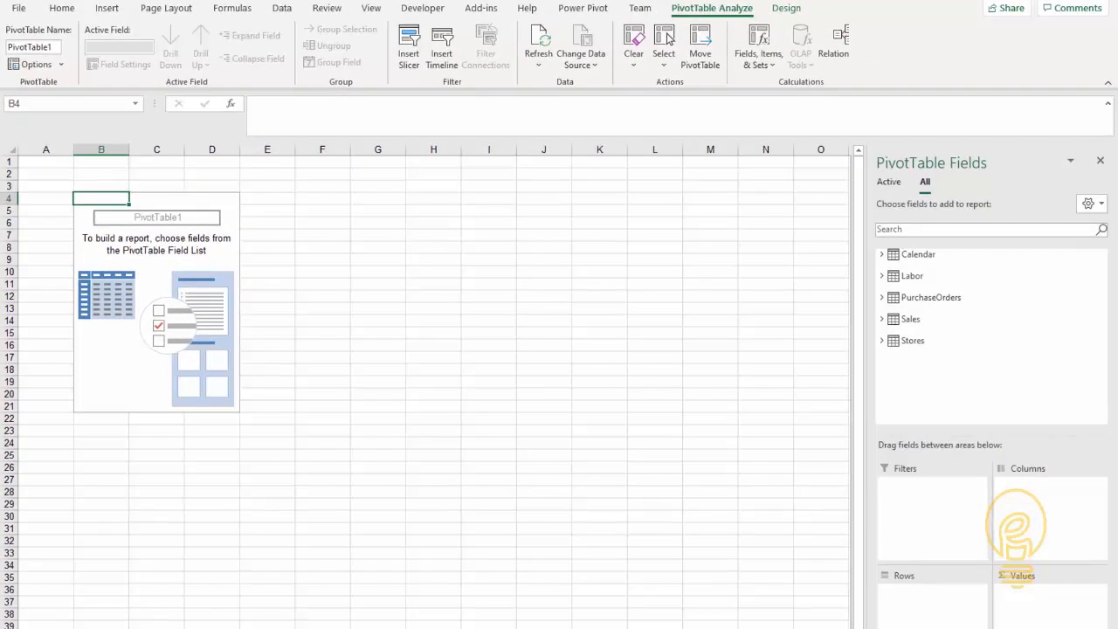
Add Store from the Stores table and Month from the Calendar table as the PivotTable's row fields, with Month nested under Store.
{"action": "left_click", "coordinate": [882, 341]}
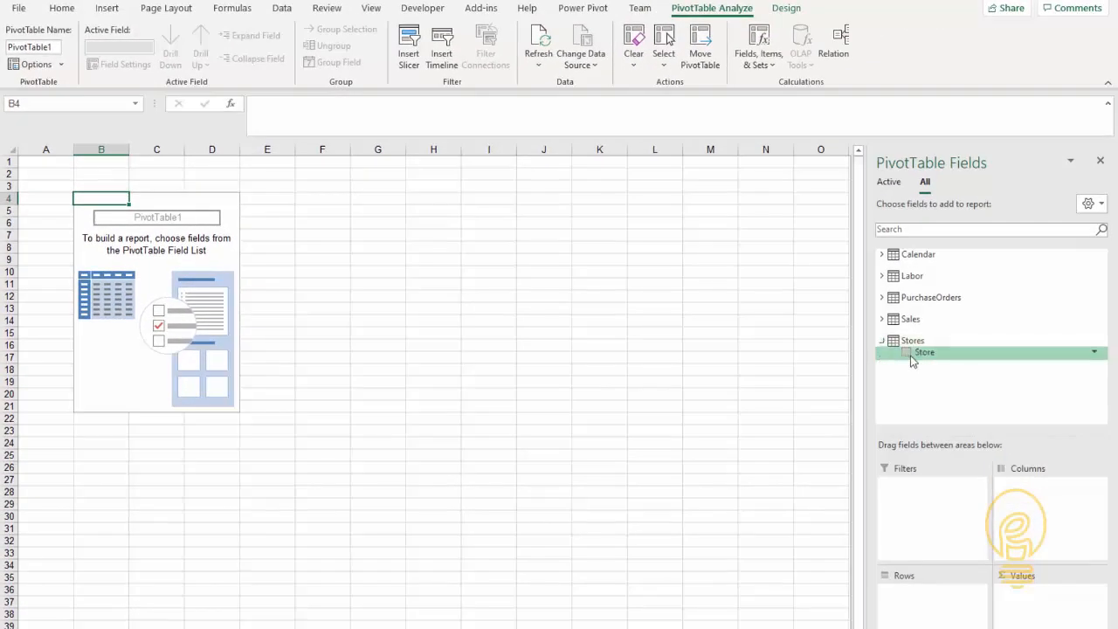
{"action": "left_click_drag", "start_coordinate": [914, 353], "coordinate": [918, 598]}
{"action": "left_click", "coordinate": [881, 254]}
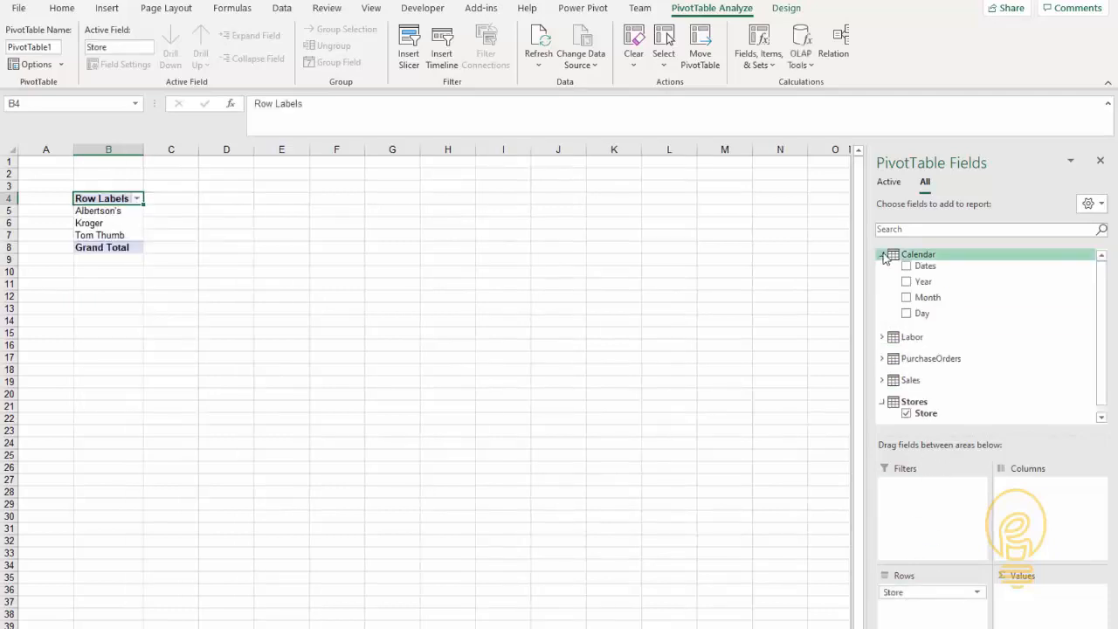
{"action": "left_click_drag", "start_coordinate": [928, 297], "coordinate": [914, 606]}
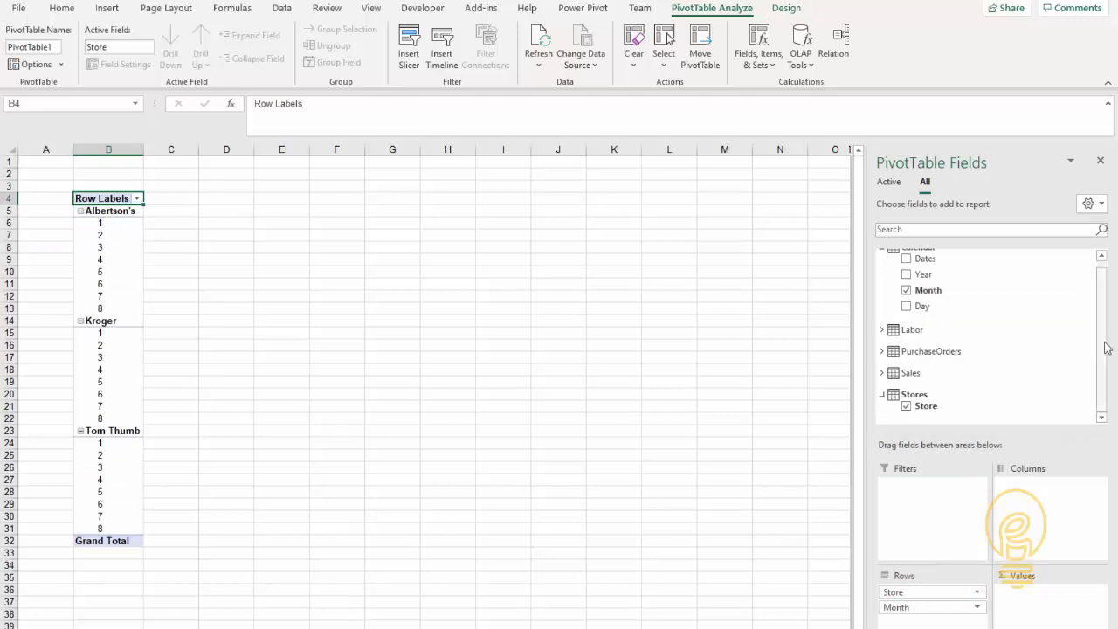
Add Sales, Purchase Order and Employee Wages from their respective tables as summed values in the PivotTable.
{"action": "left_click", "coordinate": [959, 375]}
{"action": "left_click_drag", "start_coordinate": [933, 417], "coordinate": [1031, 601]}
{"action": "left_click", "coordinate": [885, 336]}
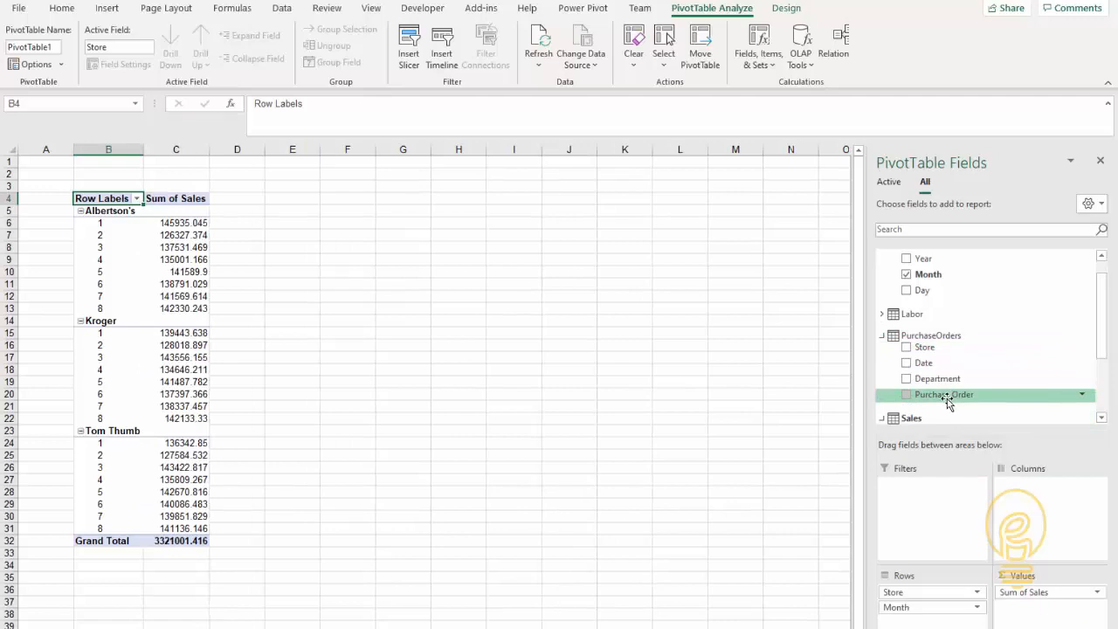
{"action": "left_click_drag", "start_coordinate": [947, 397], "coordinate": [1027, 603]}
{"action": "left_click", "coordinate": [913, 317]}
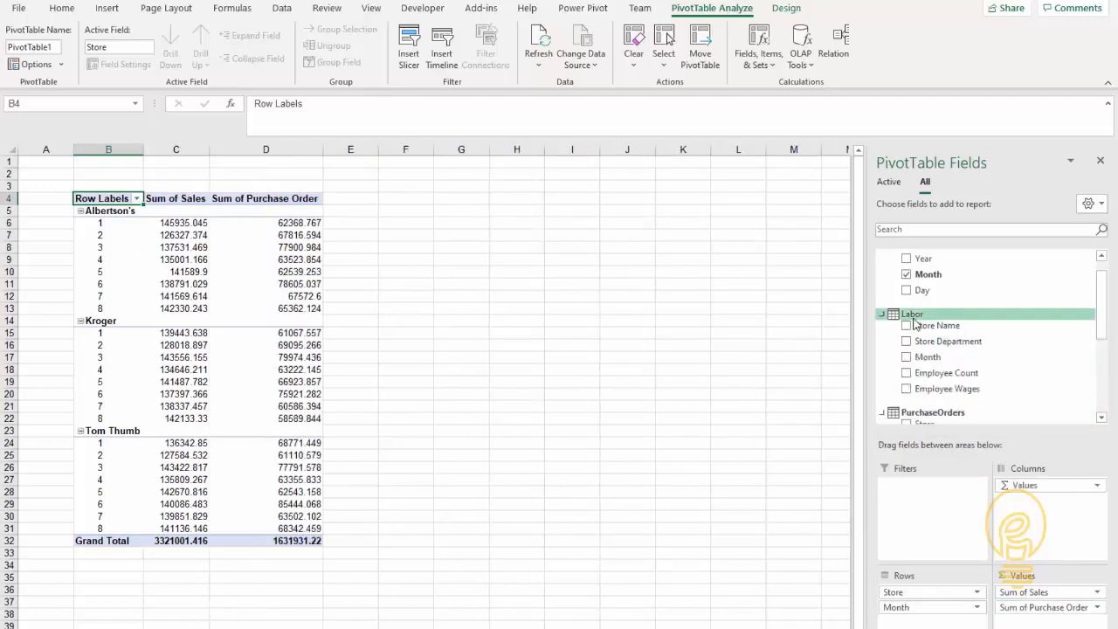
{"action": "left_click_drag", "start_coordinate": [948, 389], "coordinate": [1005, 616]}
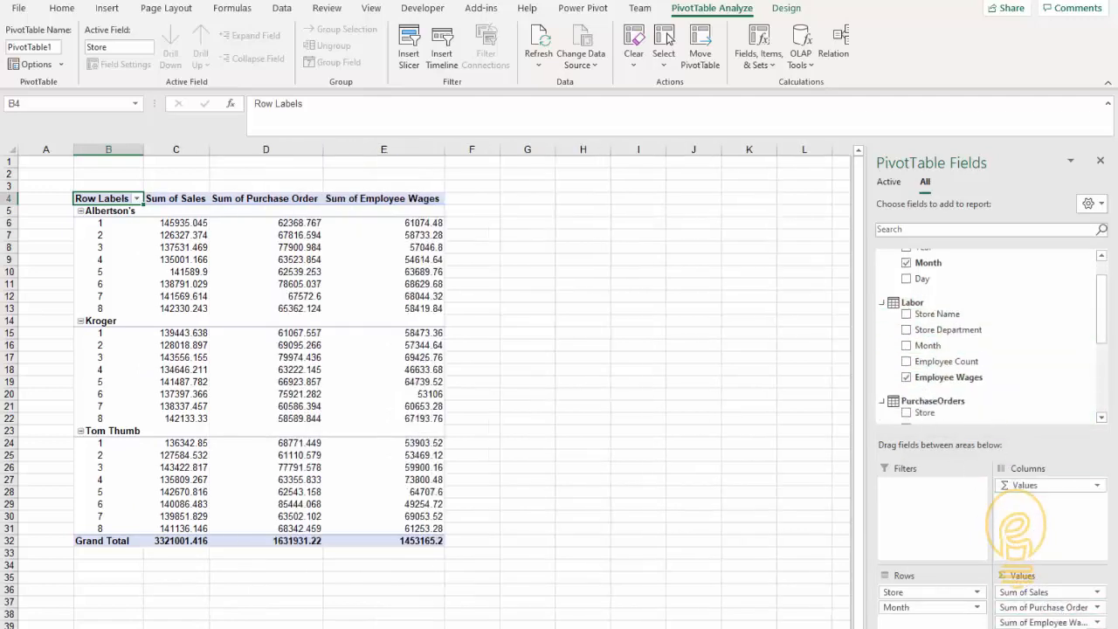
{"action": "scroll", "coordinate": [986, 332], "scroll_direction": "up", "scroll_amount": 1}
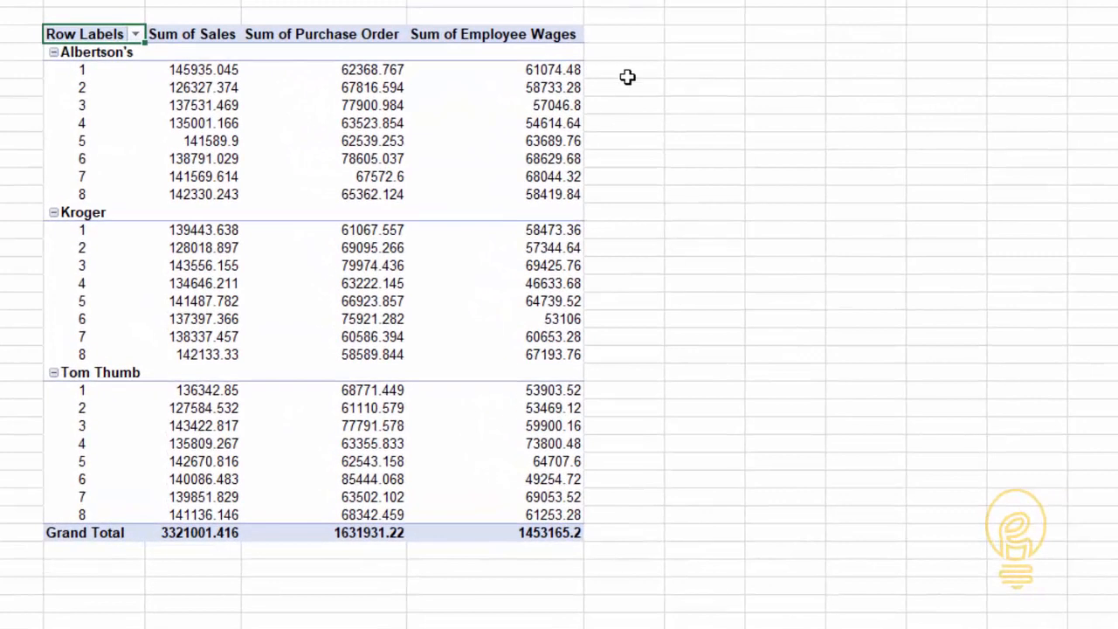
Calculate sales minus purchase orders and wages with =C6-D6-E6 in F6, and copy the formula beside all eight Albertson's months.
{"action": "left_click", "coordinate": [628, 77]}
{"action": "type", "text": "=C6-D6-E6"}
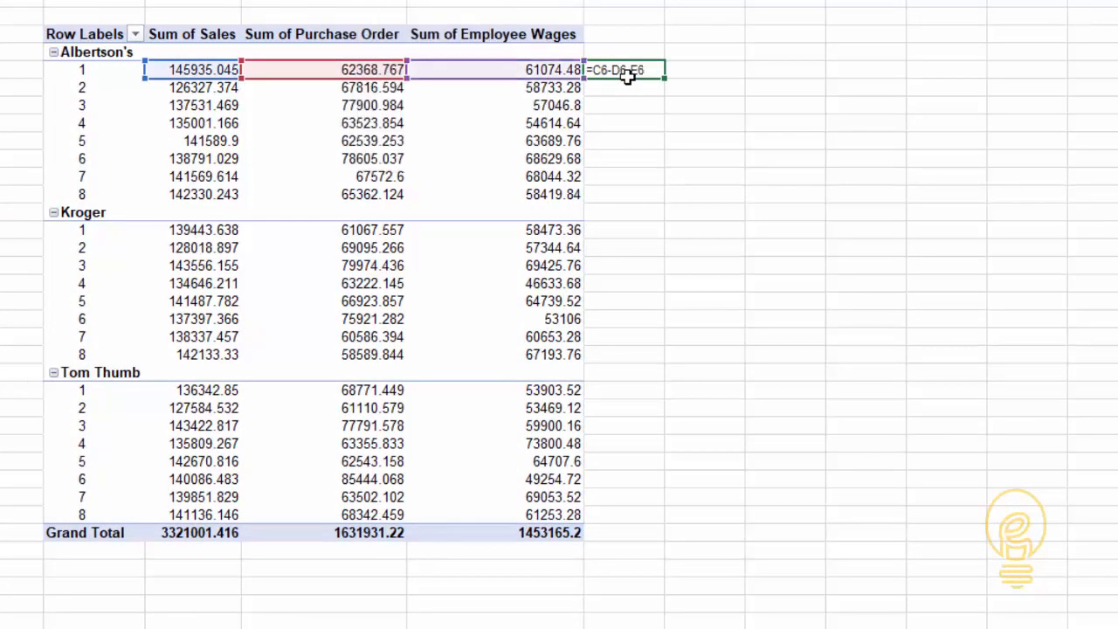
{"action": "key", "text": "Return"}
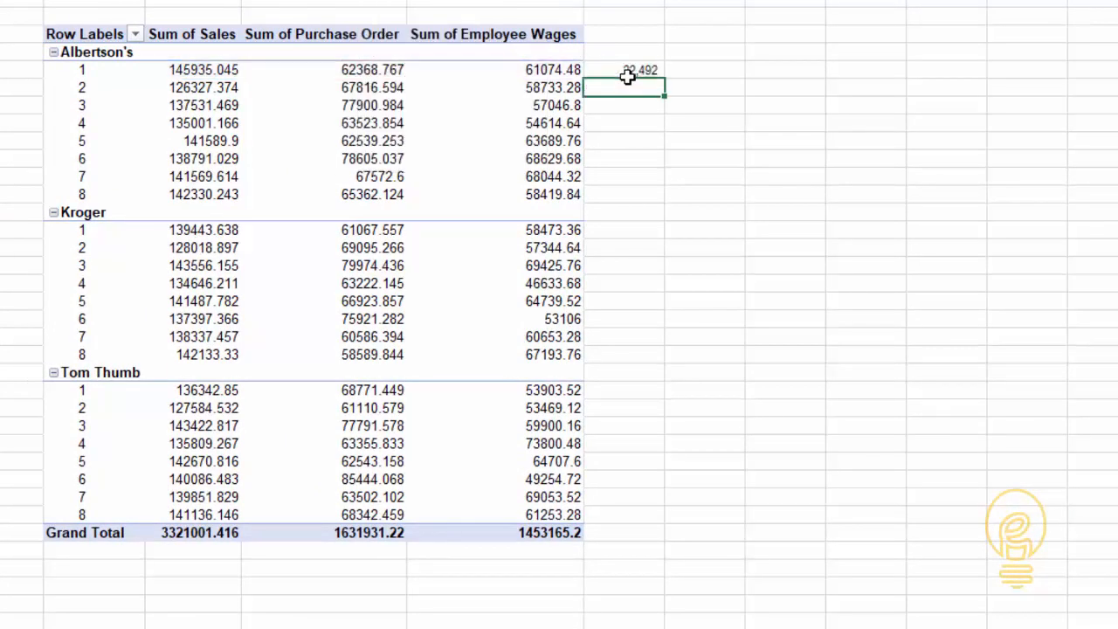
{"action": "left_click", "coordinate": [629, 70]}
{"action": "key", "text": "ctrl+c"}
{"action": "left_click", "coordinate": [661, 194], "text": "shift"}
{"action": "key", "text": "ctrl+v"}
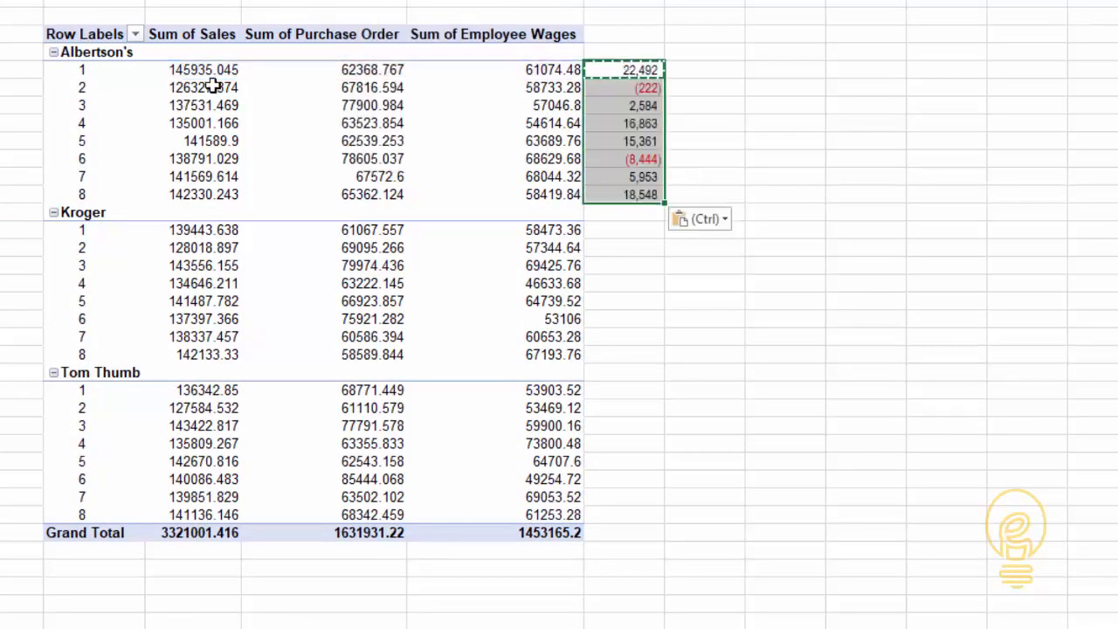
Copy the same profit formula beside the eight Kroger months and the eight Tom Thumb months.
{"action": "left_click", "coordinate": [644, 229]}
{"action": "key", "text": "ctrl+v"}
{"action": "left_click", "coordinate": [644, 394]}
{"action": "key", "text": "ctrl+v"}
{"action": "left_click_drag", "start_coordinate": [209, 70], "coordinate": [655, 516]}
Review the PivotTable's data source options, the workbook's connections and the data model's table relationships, closing each view.
{"action": "left_click", "coordinate": [791, 2]}
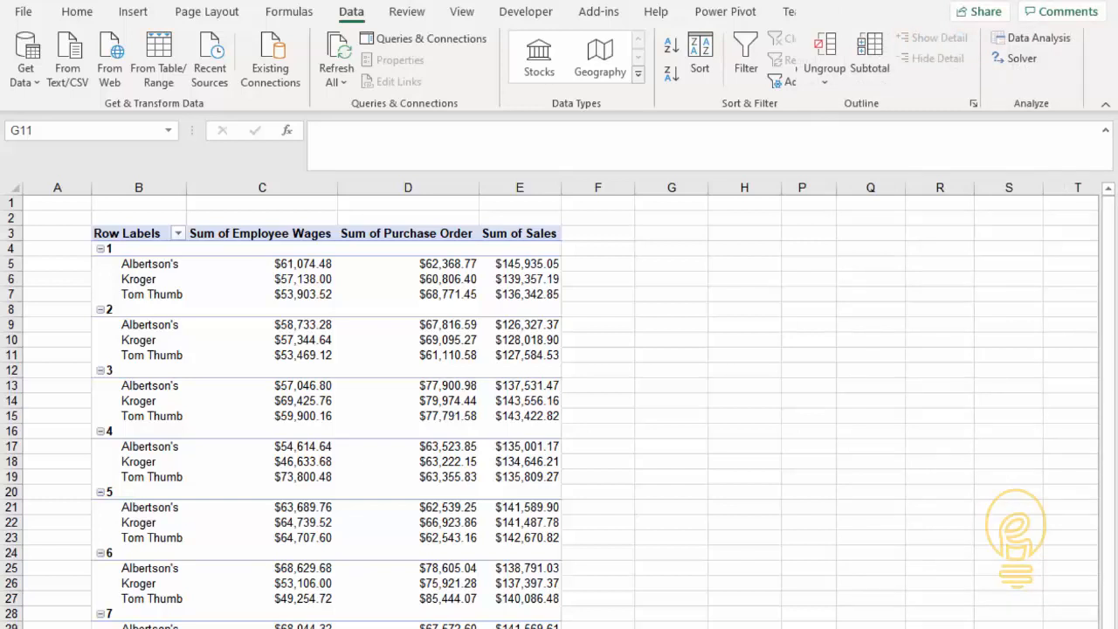
{"action": "left_click", "coordinate": [429, 355]}
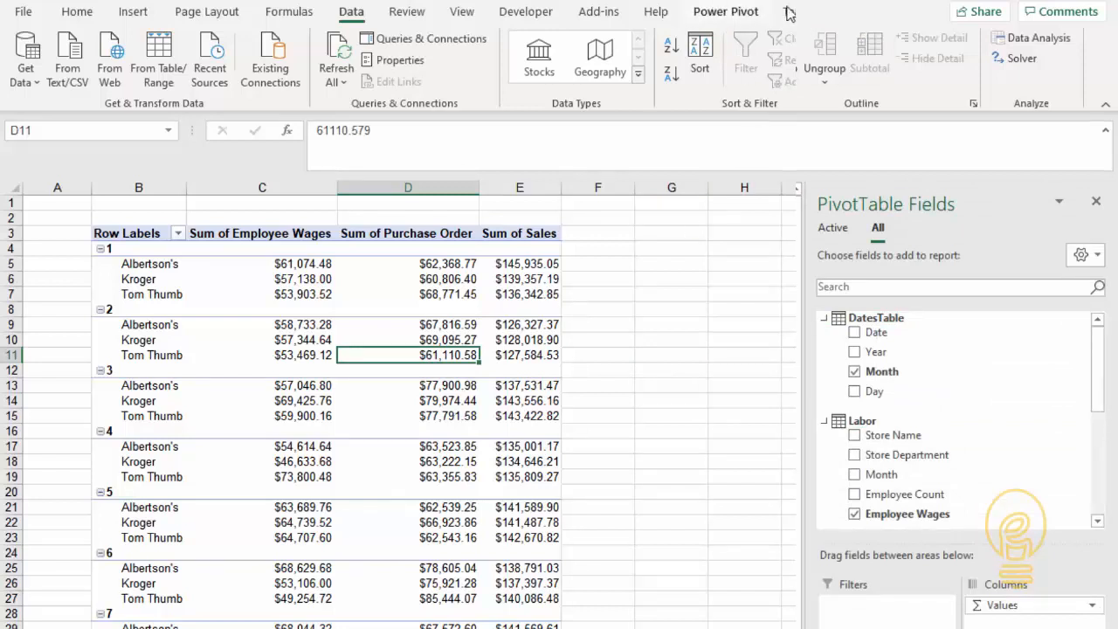
{"action": "left_click", "coordinate": [878, 11]}
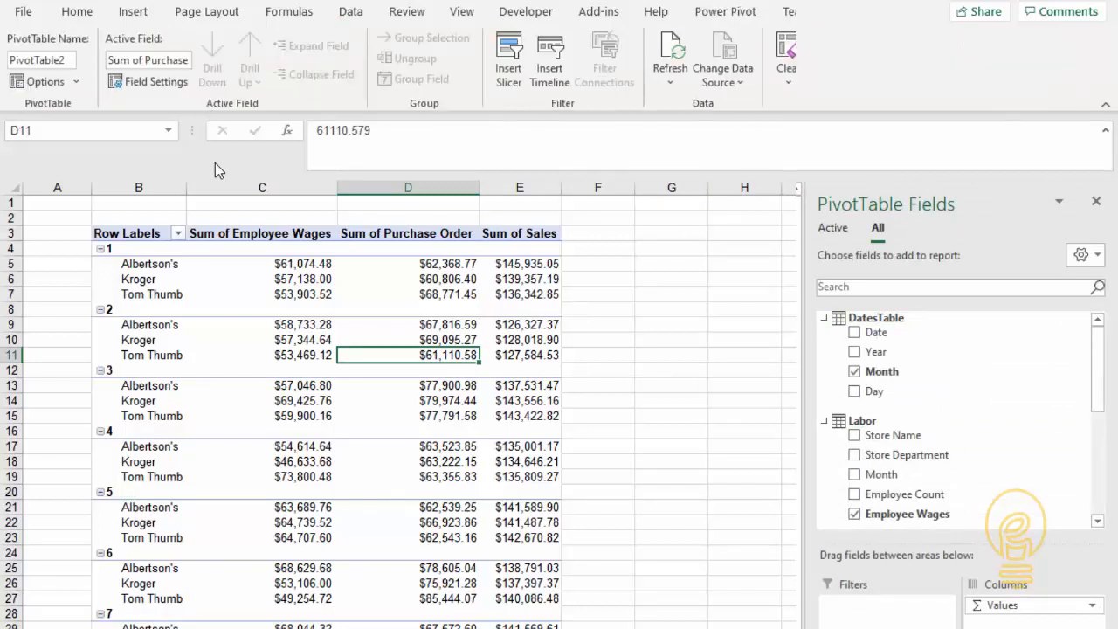
{"action": "left_click", "coordinate": [742, 78]}
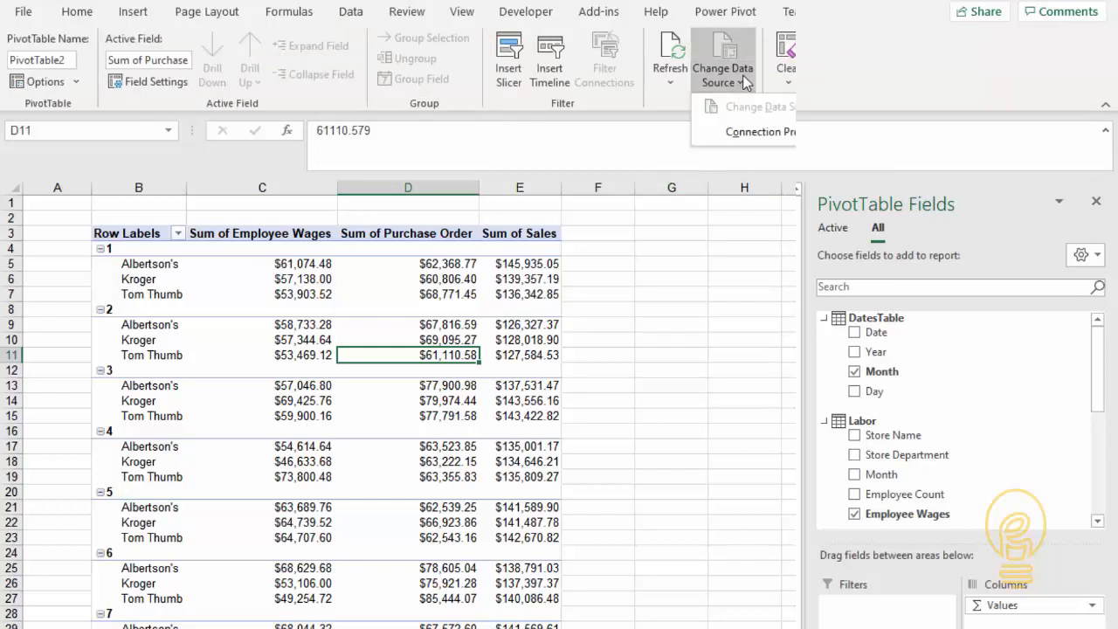
{"action": "left_click", "coordinate": [763, 135]}
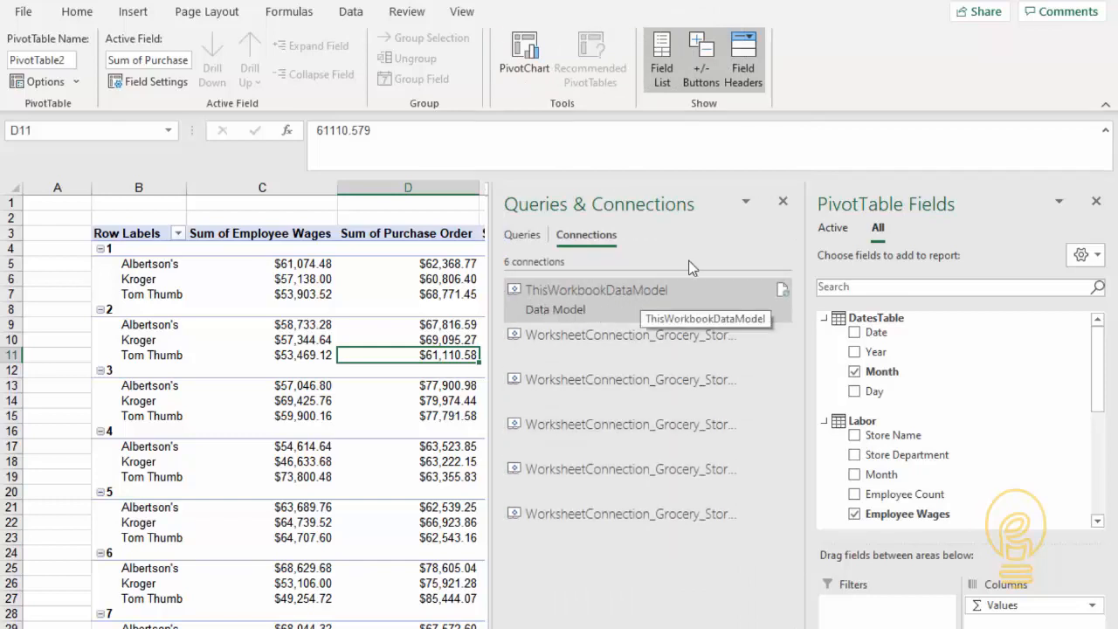
{"action": "left_click", "coordinate": [784, 203]}
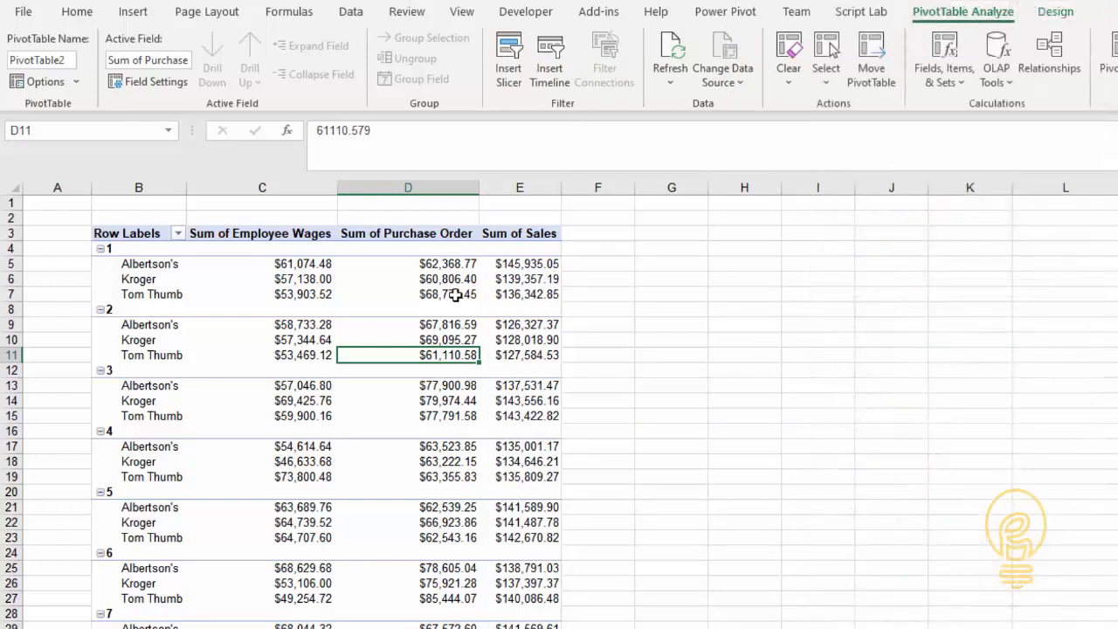
{"action": "left_click", "coordinate": [1080, 79]}
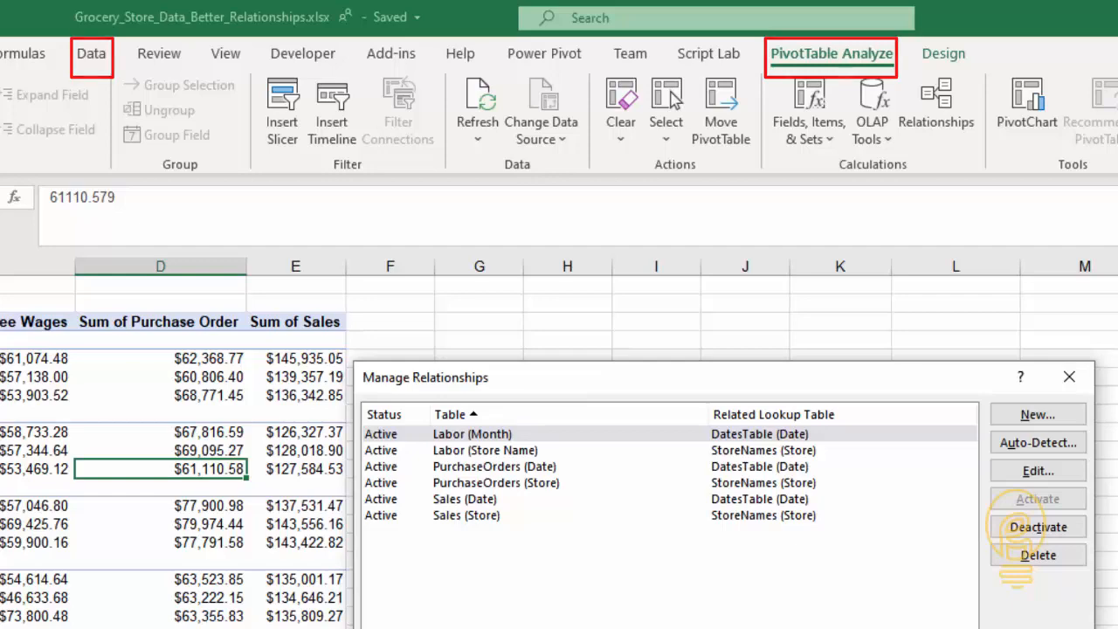
{"action": "key", "text": "Escape"}
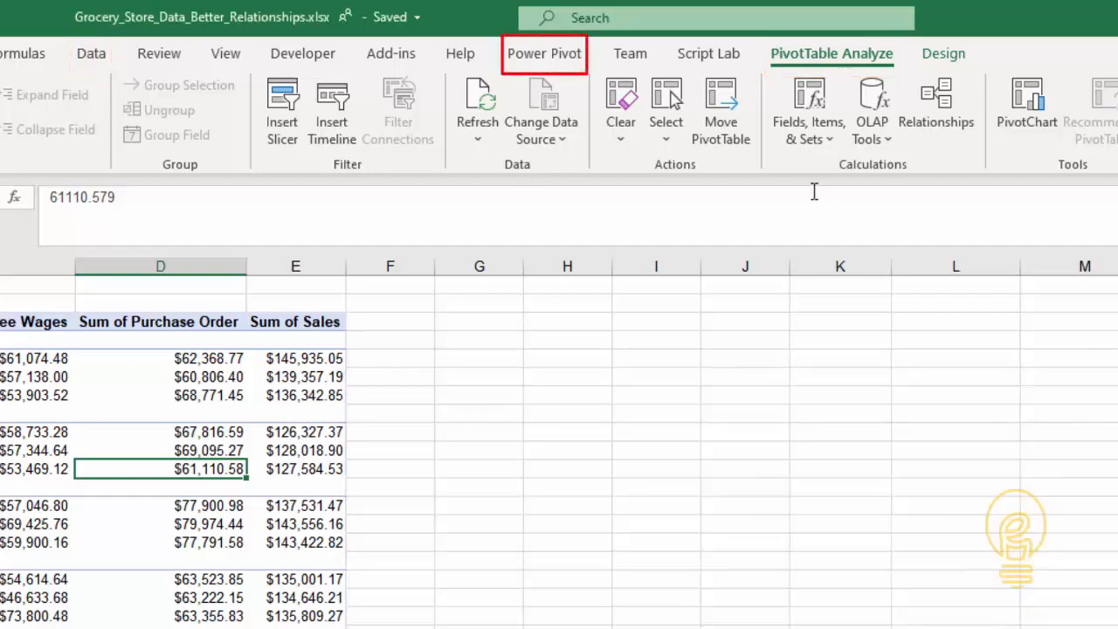
Open the Power Pivot data model window and examine its Data View, Diagram View, and Design and Advanced commands.
{"action": "left_click", "coordinate": [559, 54]}
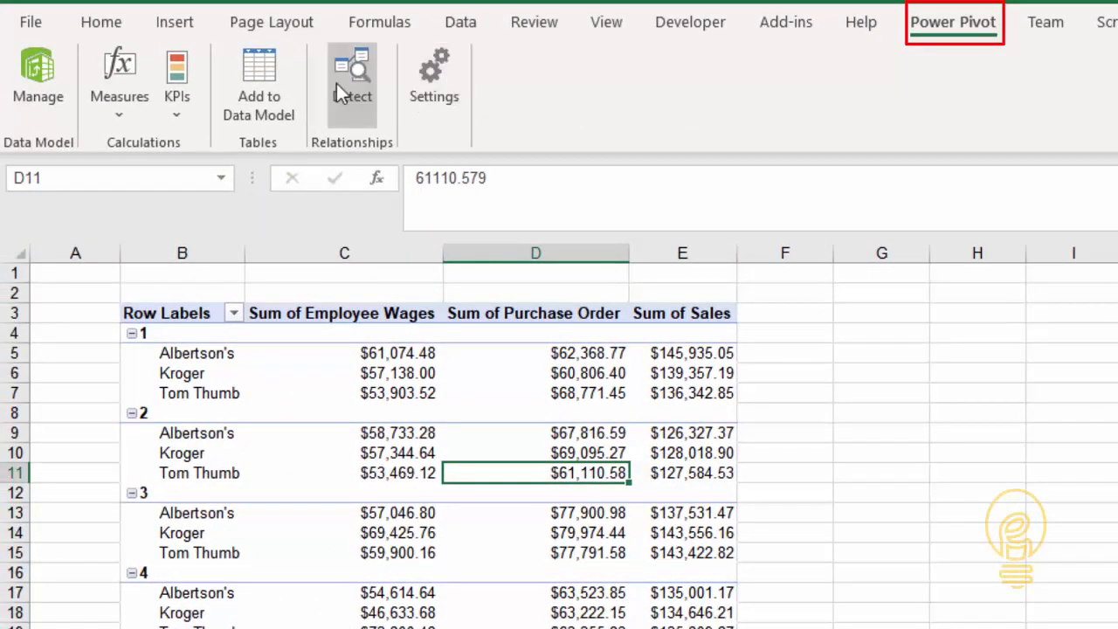
{"action": "left_click", "coordinate": [33, 76]}
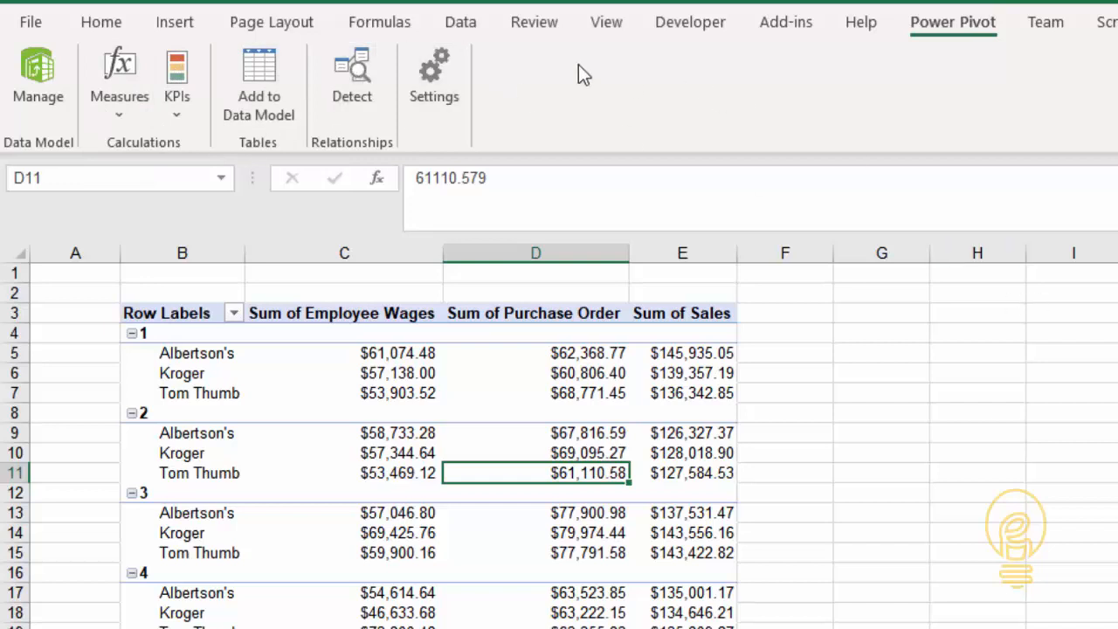
{"action": "left_click", "coordinate": [472, 26]}
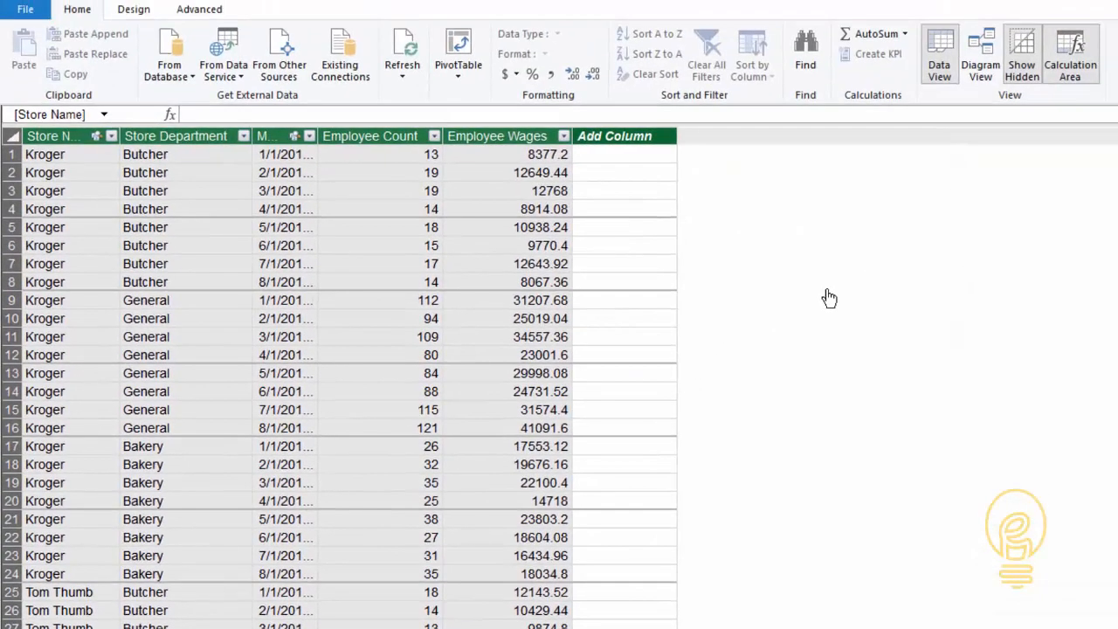
{"action": "left_click", "coordinate": [981, 54]}
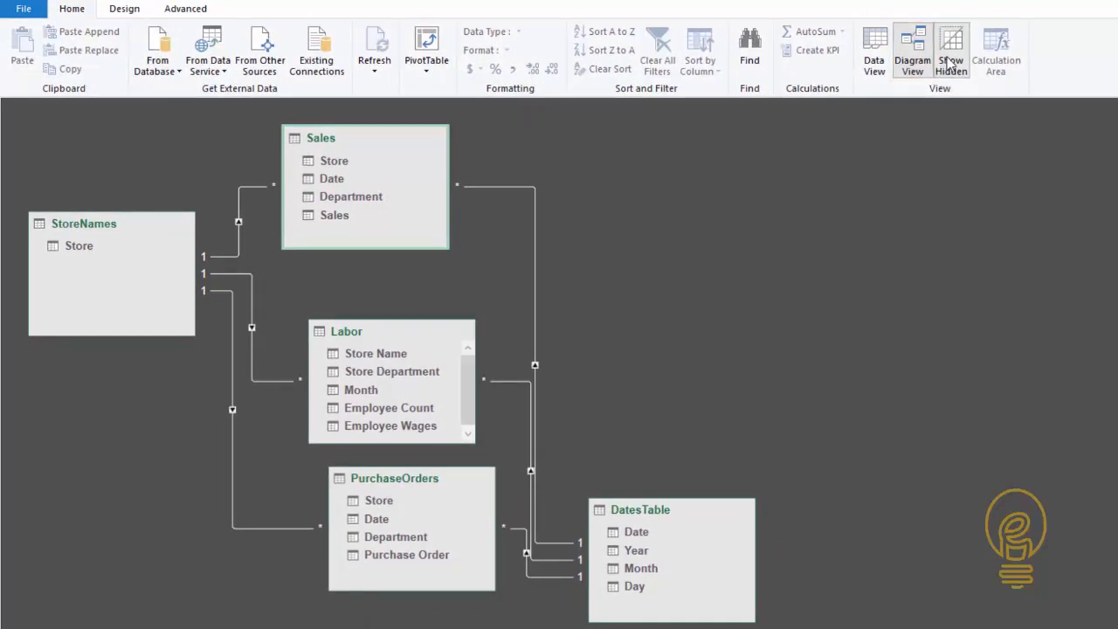
{"action": "left_click", "coordinate": [875, 61]}
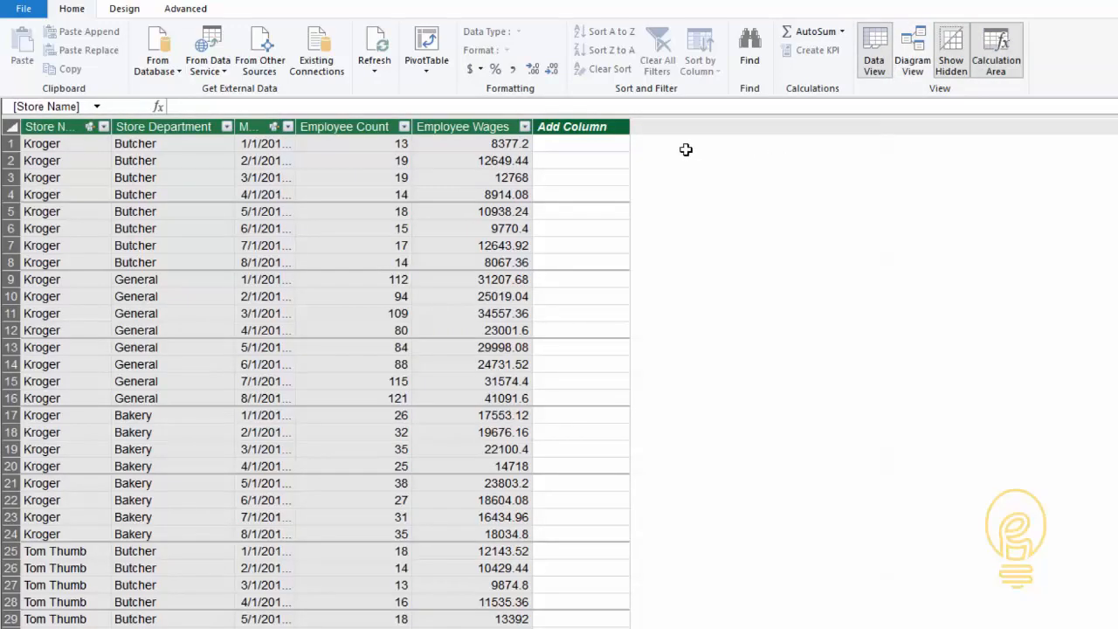
{"action": "left_click", "coordinate": [124, 10]}
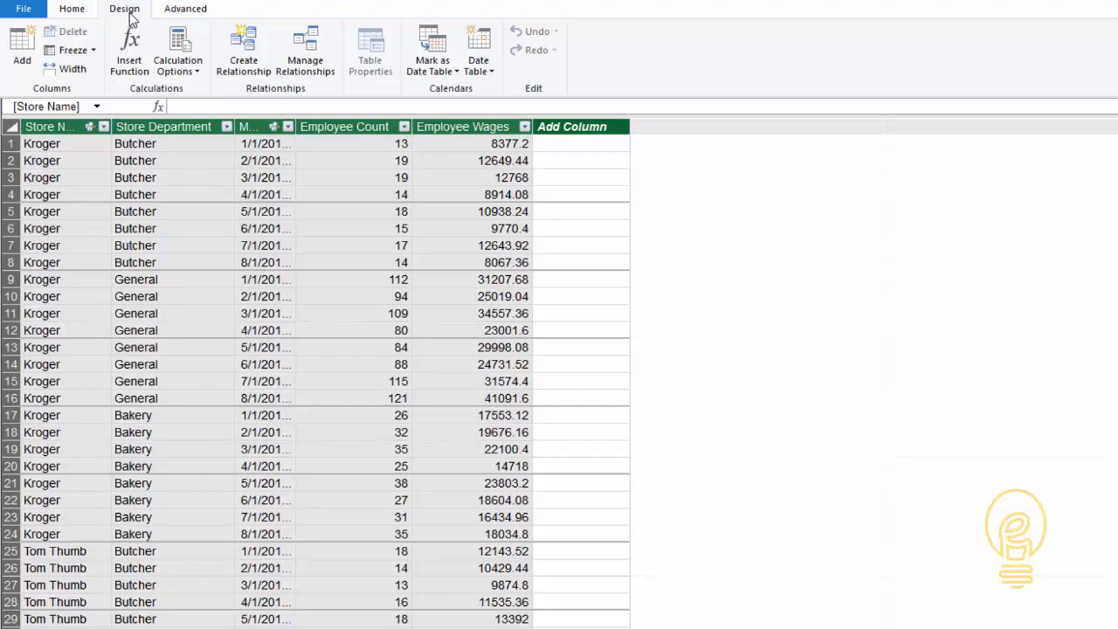
{"action": "left_click", "coordinate": [186, 9]}
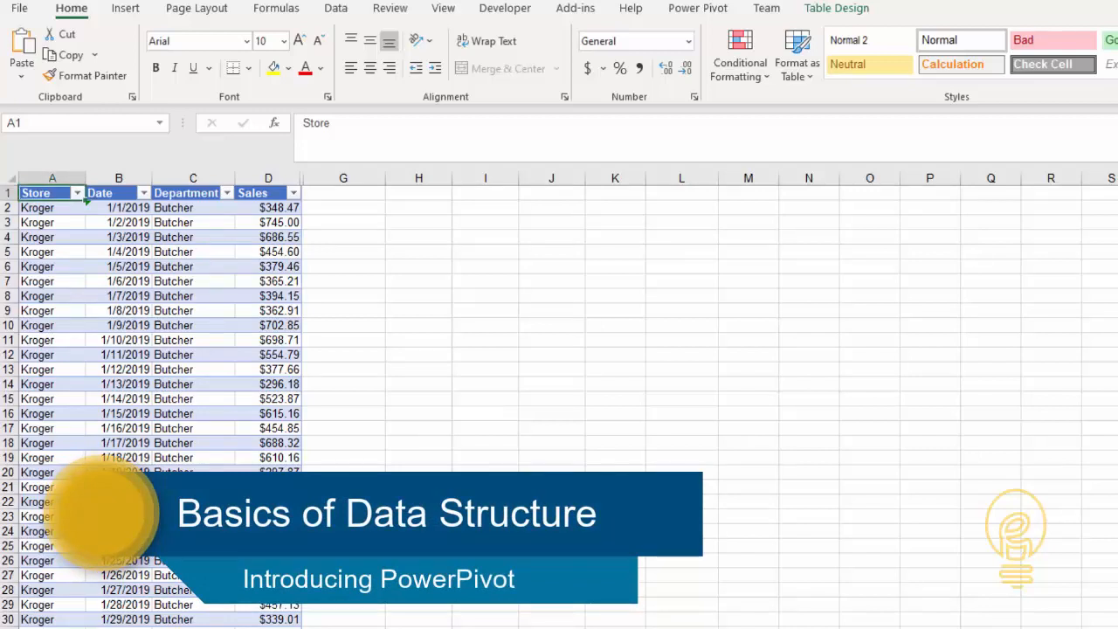
List the Sales table's fields Store, Date, Department and Sales in C3:C6 of the diagram sheet.
{"action": "left_click", "coordinate": [740, 294]}
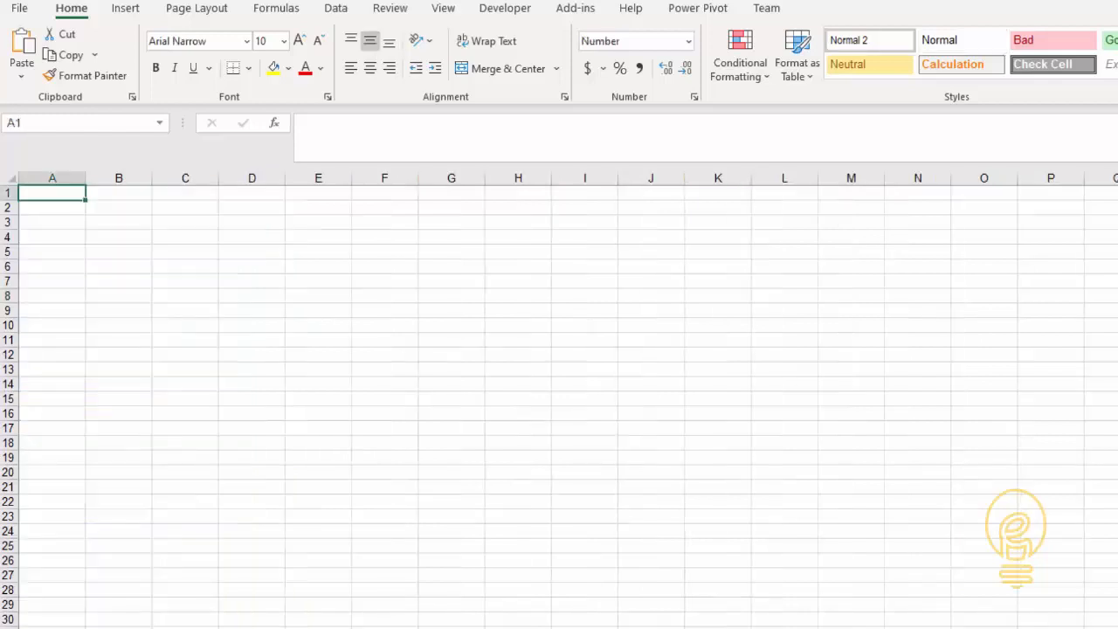
{"action": "left_click", "coordinate": [190, 214]}
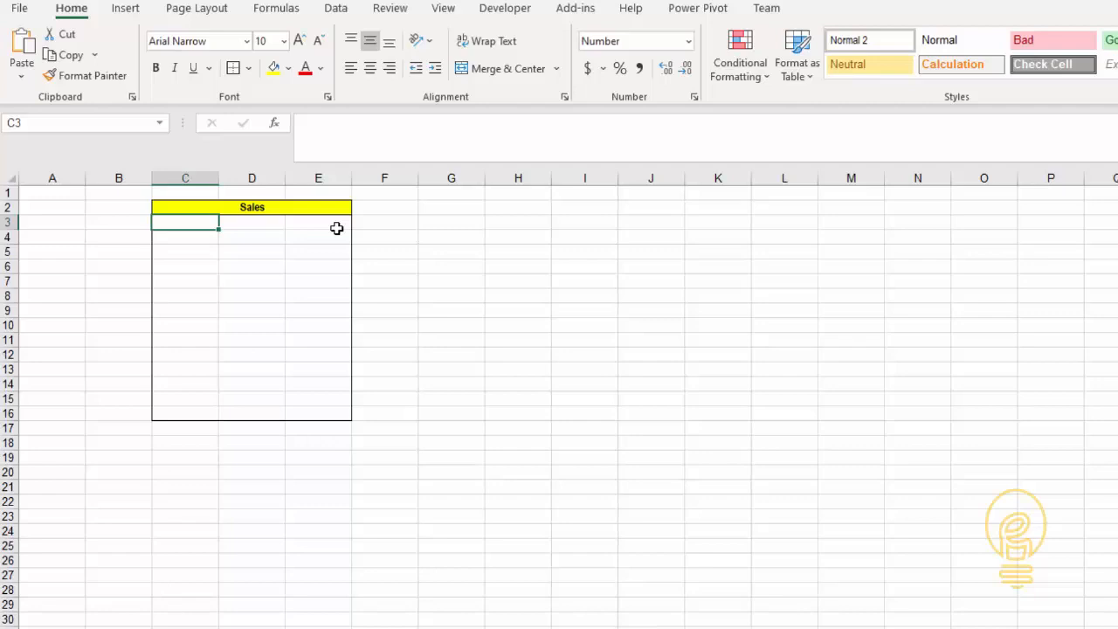
{"action": "type", "text": "Store"}
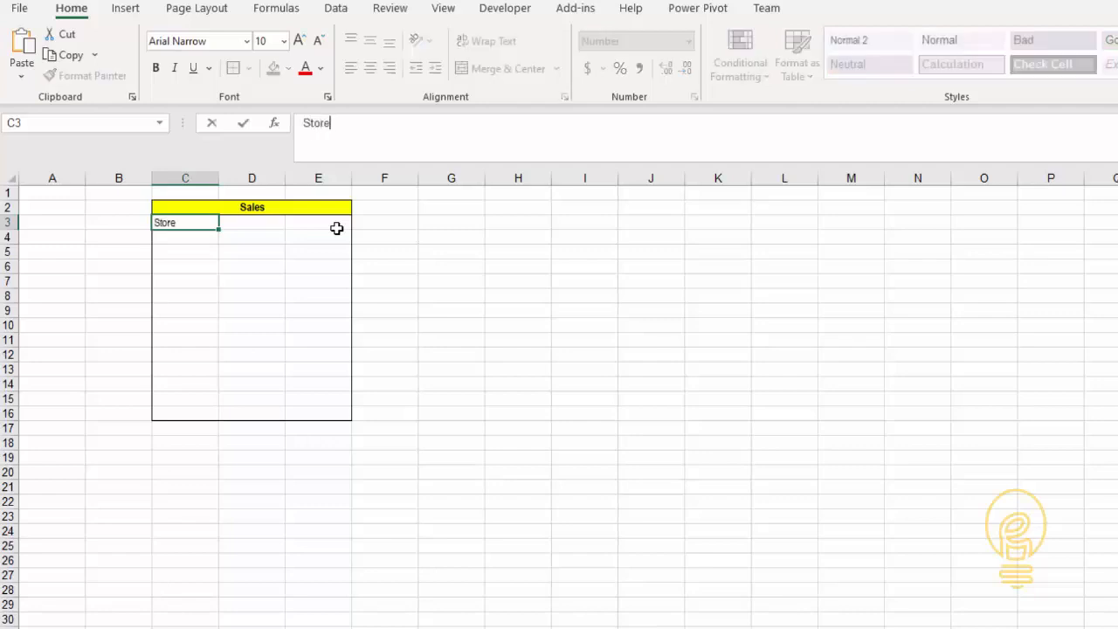
{"action": "key", "text": "Return"}
{"action": "type", "text": "Date"}
{"action": "key", "text": "Return"}
{"action": "type", "text": "Department"}
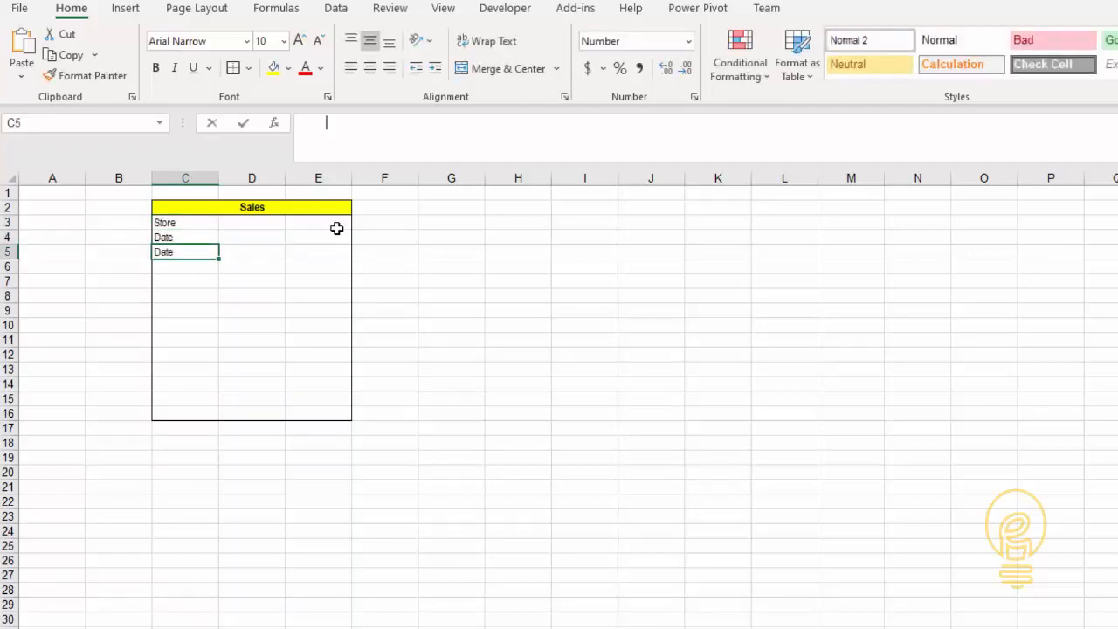
{"action": "key", "text": "Return"}
{"action": "type", "text": "Sales"}
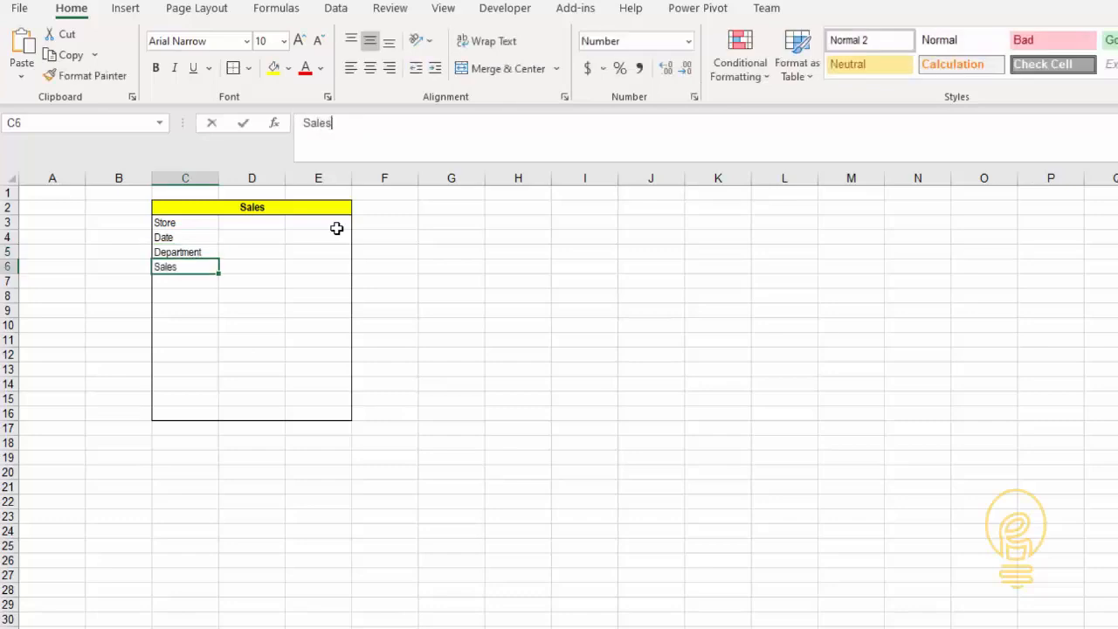
{"action": "key", "text": "Return"}
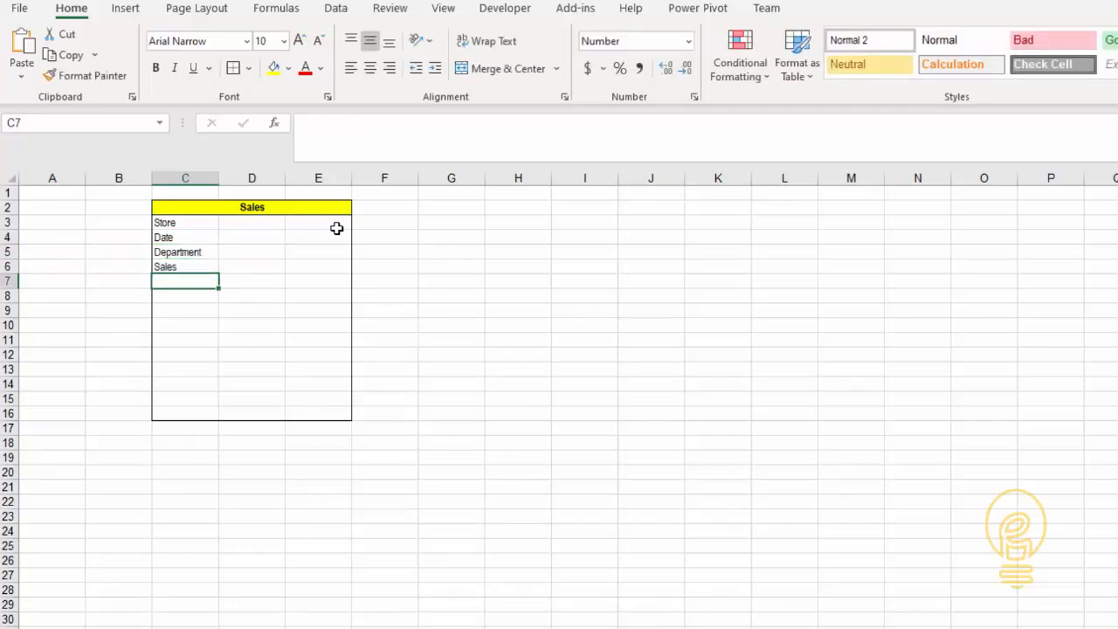
Enter the Sales fields' data types in E3:E6: Text for Store, Date for Date, Text for Department and Number for Sales.
{"action": "key", "text": "Up"}
{"action": "key", "text": "Right"}
{"action": "key", "text": "Right"}
{"action": "type", "text": "Number"}
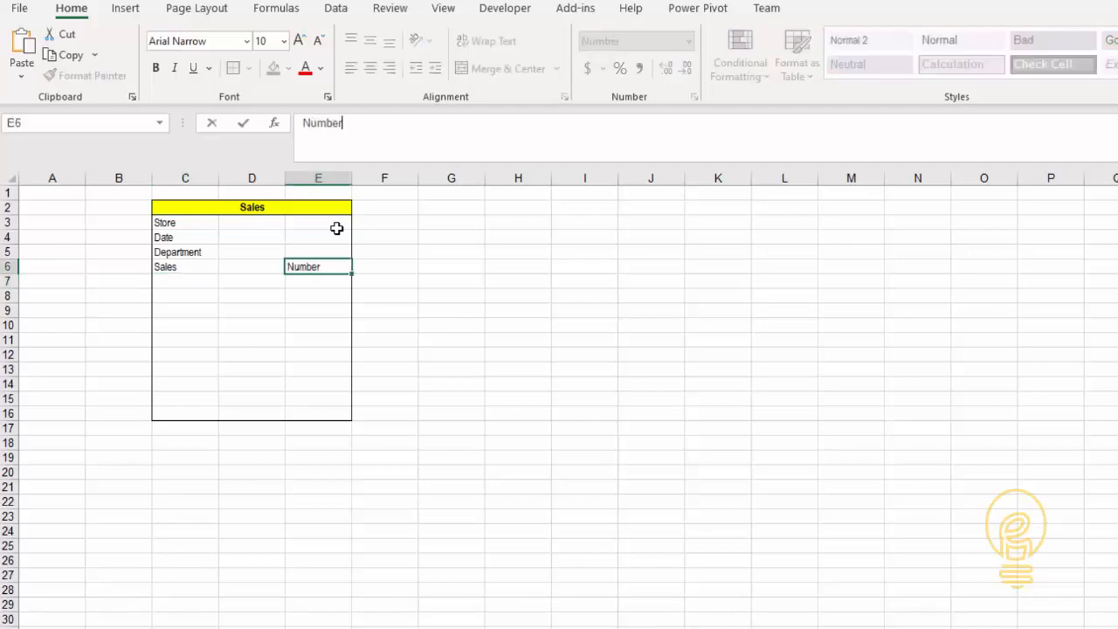
{"action": "key", "text": "Up"}
{"action": "type", "text": "Text"}
{"action": "key", "text": "Up"}
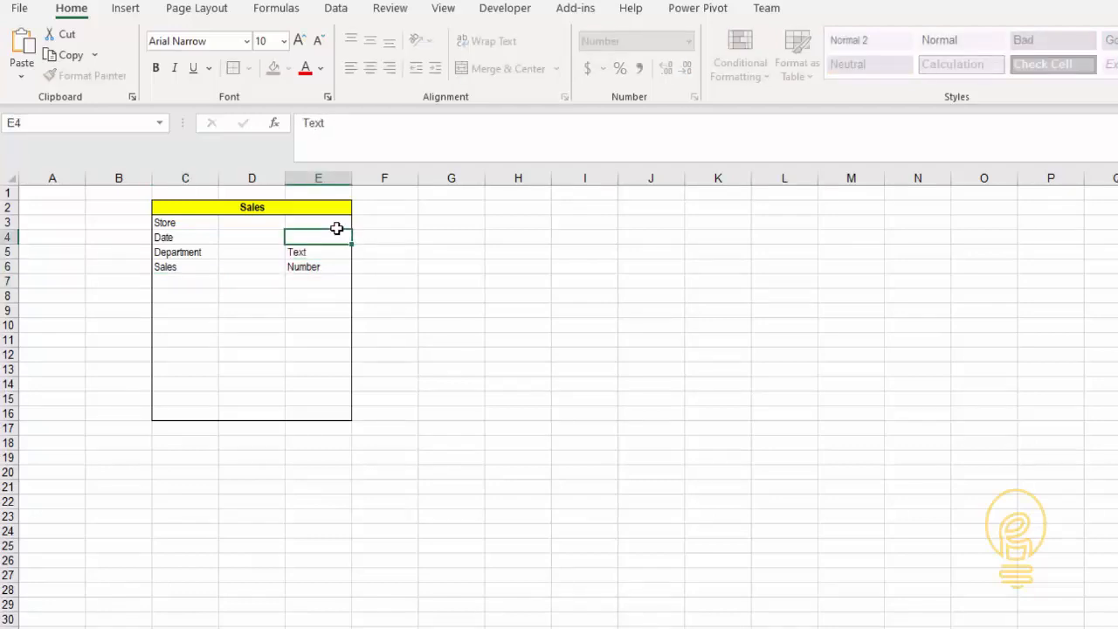
{"action": "key", "text": "Up"}
{"action": "type", "text": "Text"}
{"action": "key", "text": "Return"}
{"action": "type", "text": "Date"}
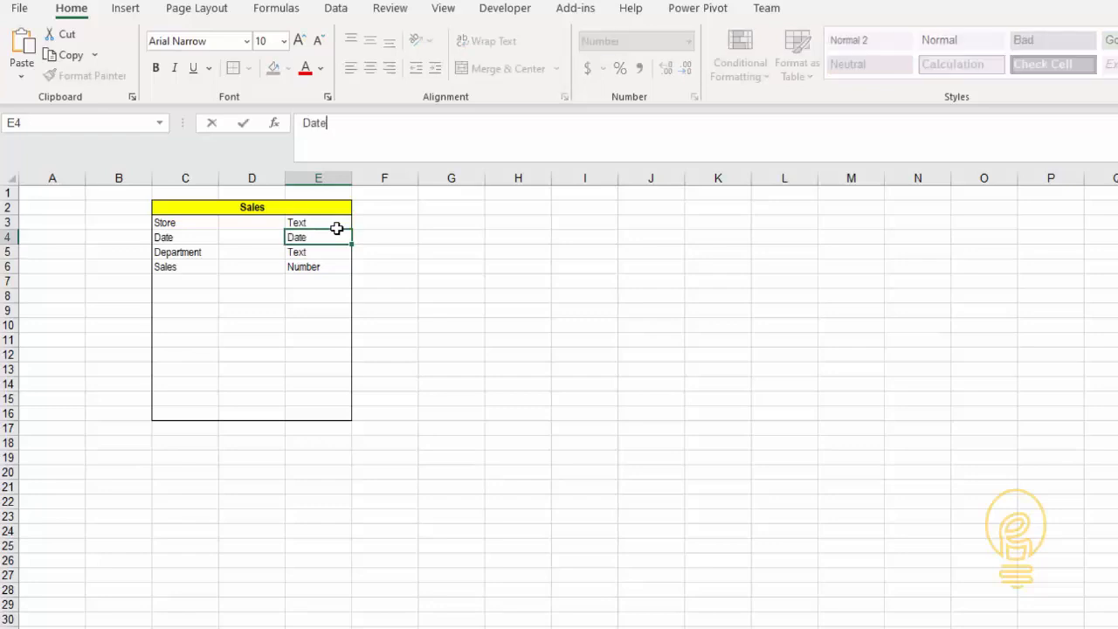
{"action": "key", "text": "Return"}
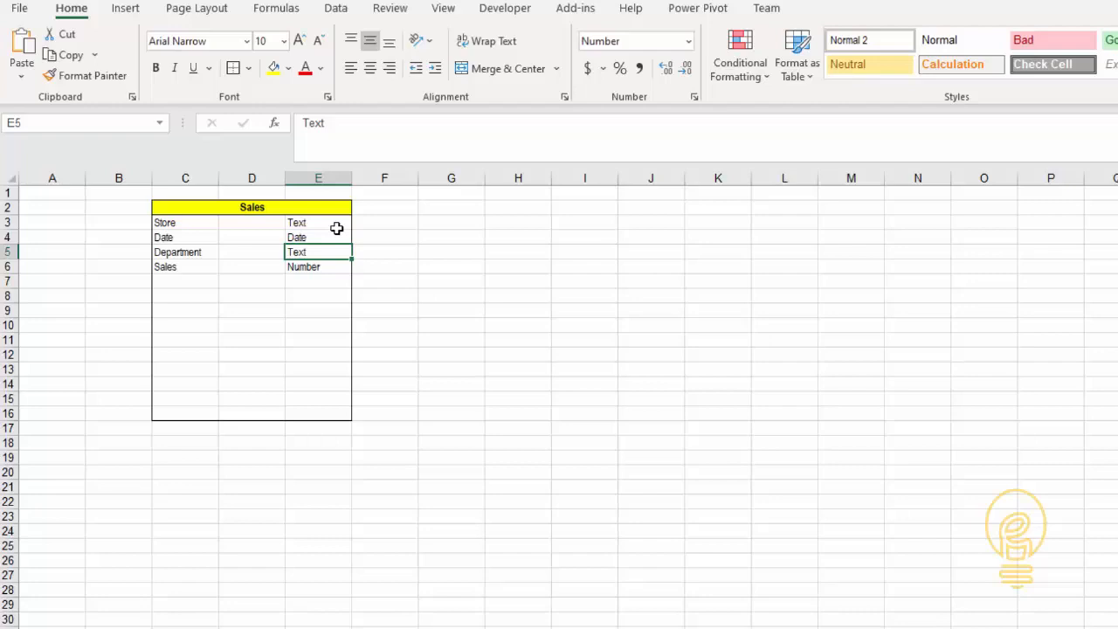
Enter the title Stores in H2, with the field Store in H3 and its data type Text in J3.
{"action": "left_click", "coordinate": [536, 226]}
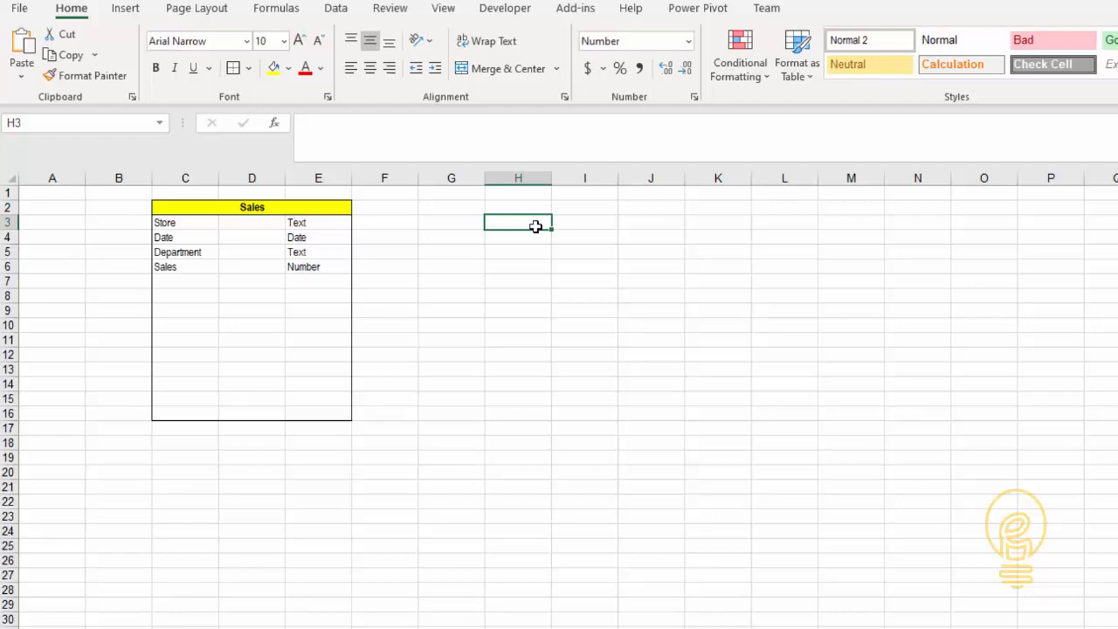
{"action": "left_click", "coordinate": [195, 224]}
{"action": "left_click", "coordinate": [544, 212]}
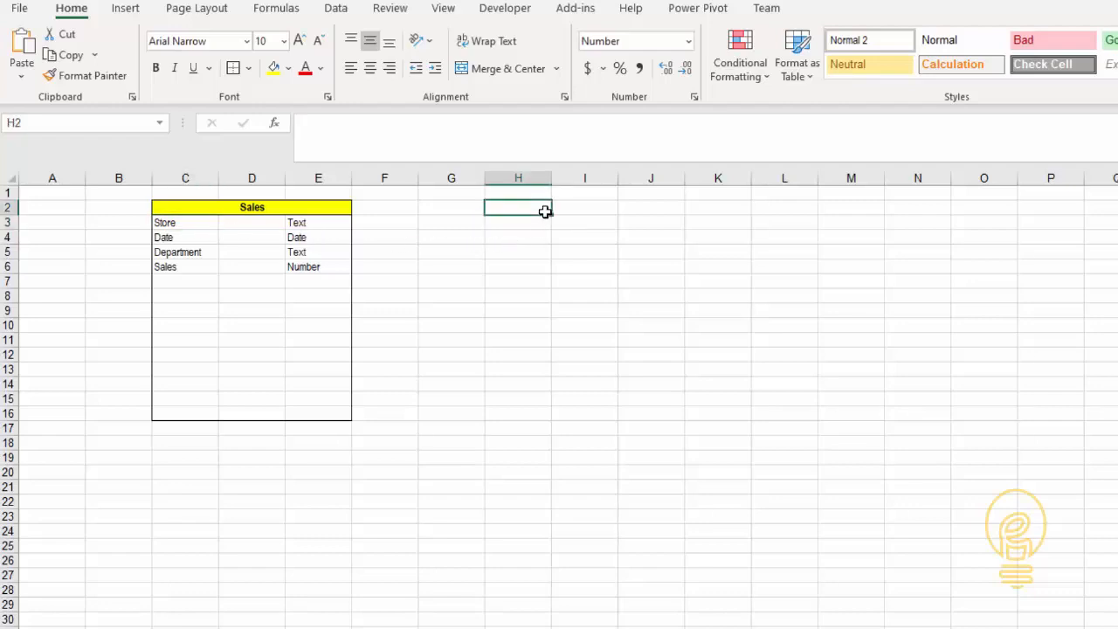
{"action": "type", "text": "Stores"}
{"action": "key", "text": "Return"}
{"action": "type", "text": "Store"}
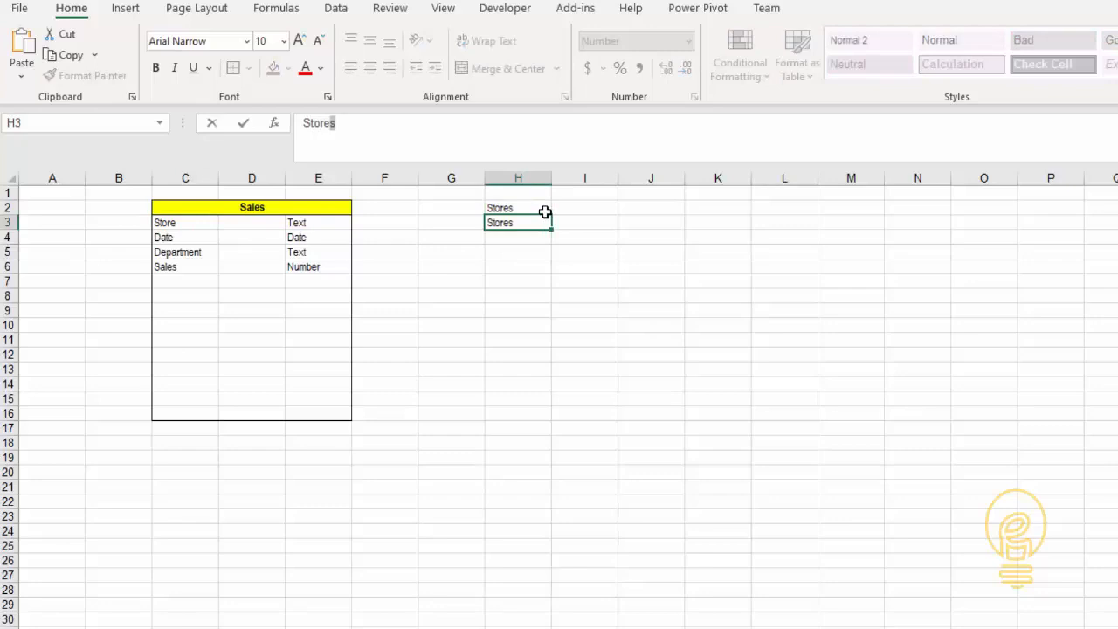
{"action": "key", "text": "Delete"}
{"action": "key", "text": "Right"}
{"action": "key", "text": "Right"}
{"action": "type", "text": "Text"}
{"action": "key", "text": "Left"}
Copy only the formatting of the Sales box's title and first field row onto the Stores box starting at H2.
{"action": "left_click_drag", "start_coordinate": [177, 209], "coordinate": [305, 222]}
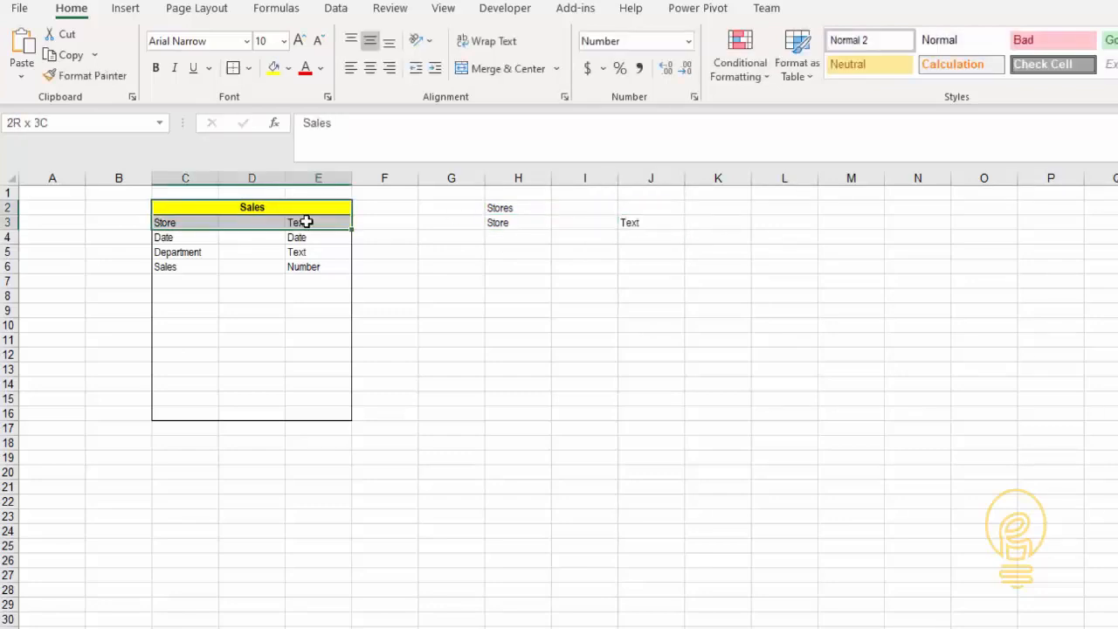
{"action": "key", "text": "ctrl+c"}
{"action": "left_click", "coordinate": [516, 207]}
{"action": "key", "text": "alt+e"}
{"action": "key", "text": "s"}
{"action": "key", "text": "t"}
{"action": "key", "text": "Return"}
Close off the Stores box by copying the Sales box's blank bottom row C16:E16 to H4, and select H3.
{"action": "left_click_drag", "start_coordinate": [199, 414], "coordinate": [314, 413]}
{"action": "key", "text": "ctrl+c"}
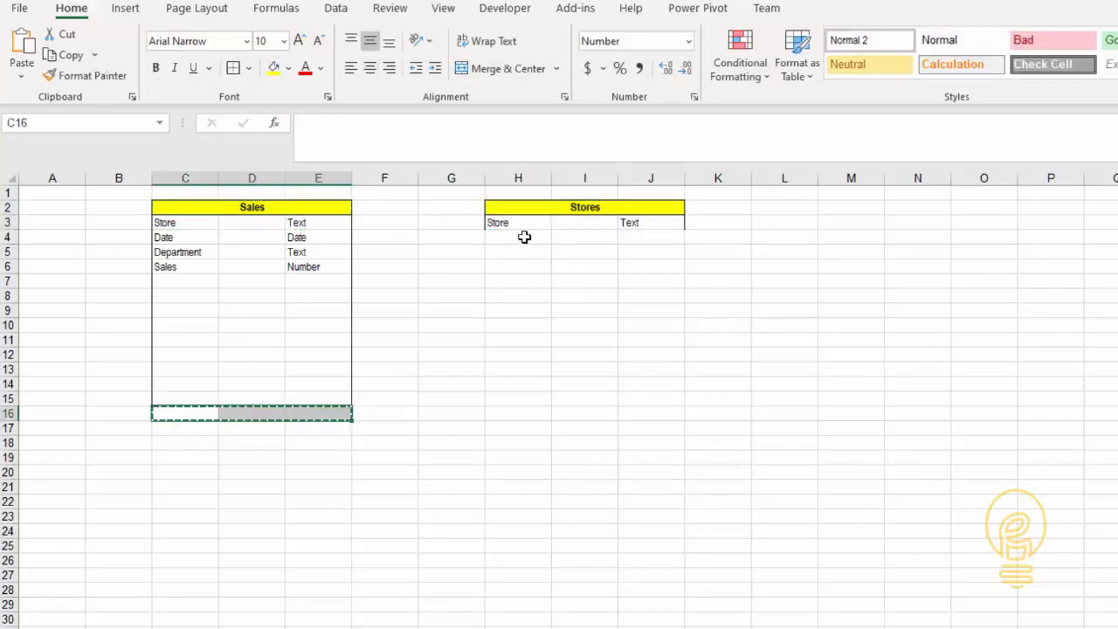
{"action": "left_click", "coordinate": [524, 237]}
{"action": "key", "text": "ctrl+v"}
{"action": "left_click", "coordinate": [528, 310]}
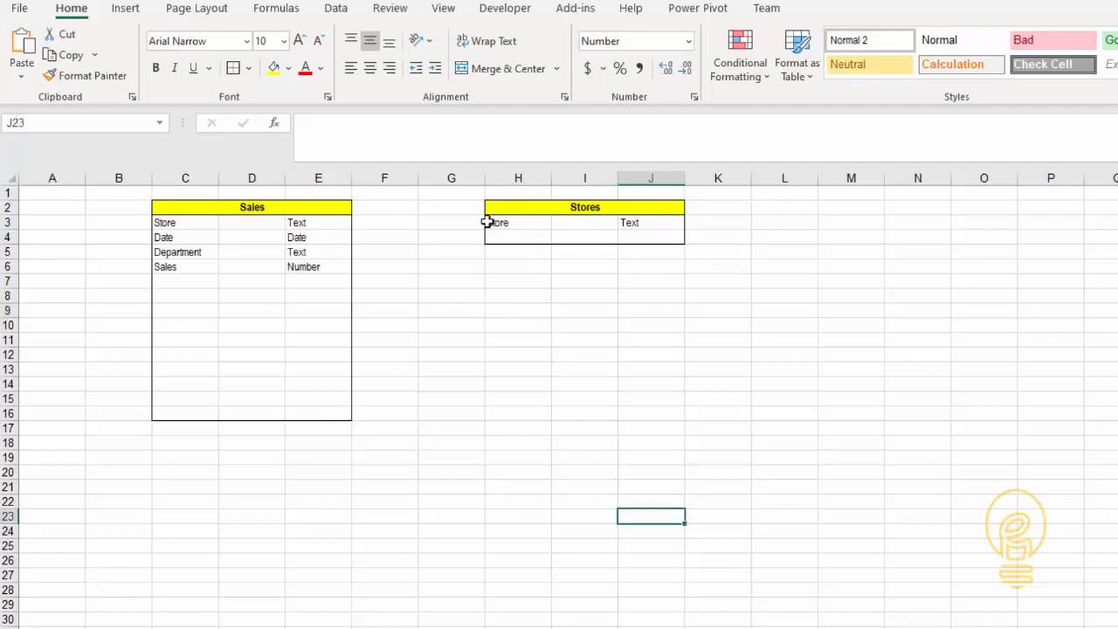
{"action": "left_click", "coordinate": [487, 221]}
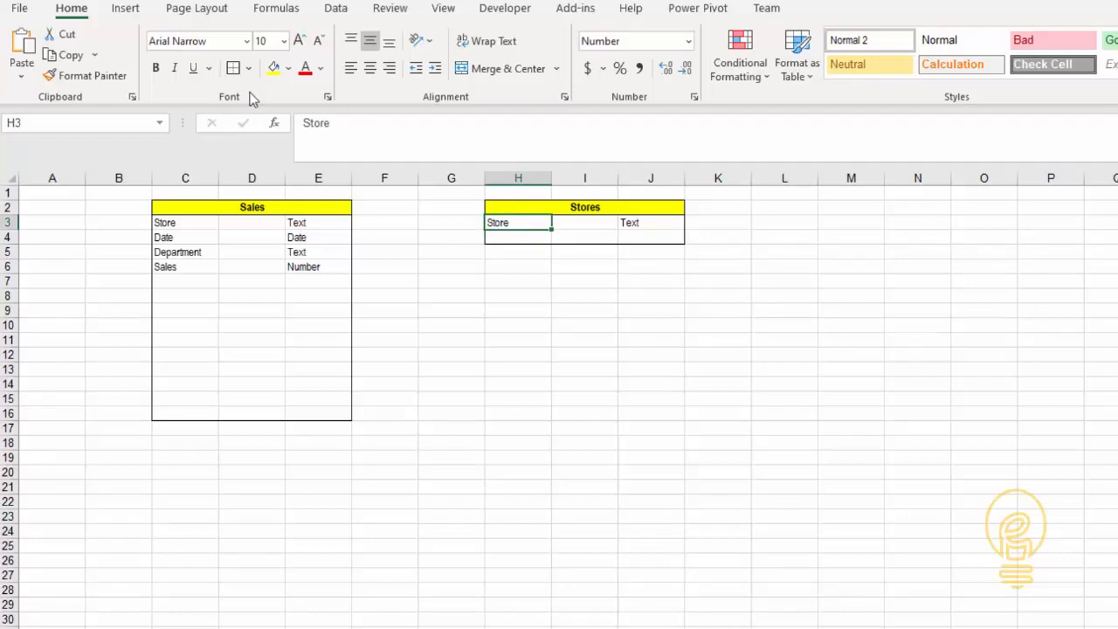
Draw an elbow arrow connector from the Store field in the Stores box to the Store field in the Sales box.
{"action": "left_click", "coordinate": [126, 11]}
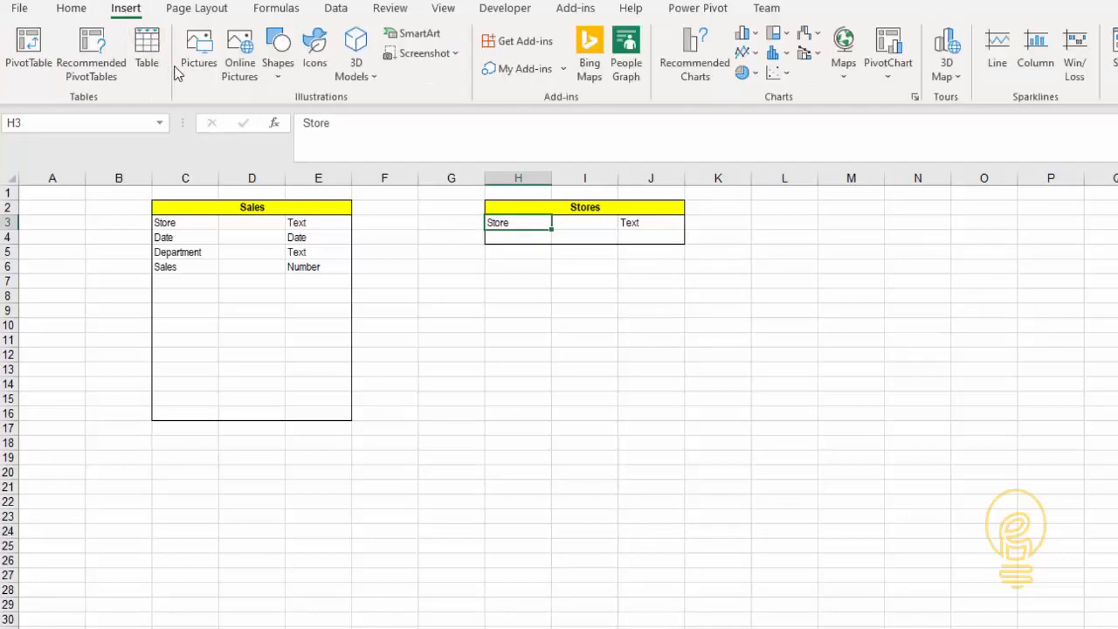
{"action": "left_click", "coordinate": [281, 72]}
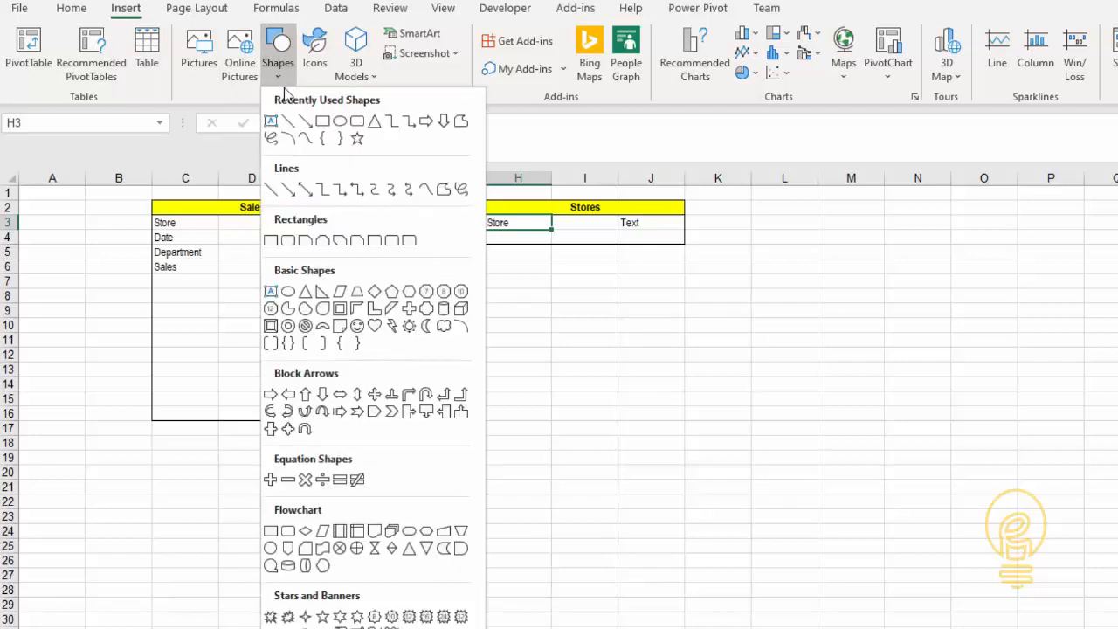
{"action": "key", "text": "Escape"}
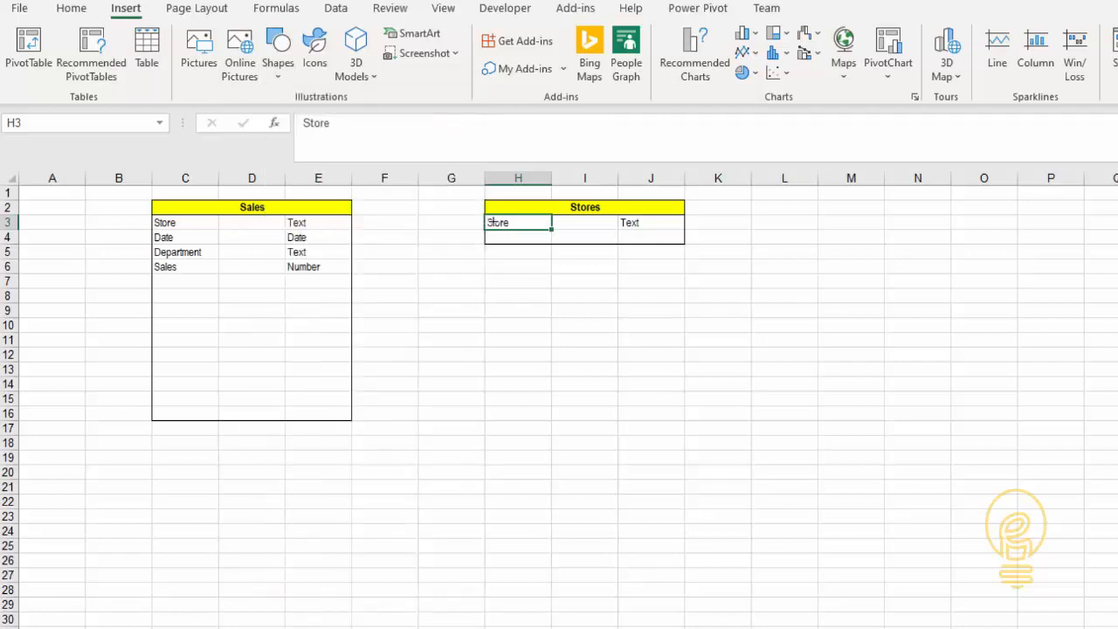
{"action": "left_click_drag", "start_coordinate": [491, 222], "coordinate": [203, 222]}
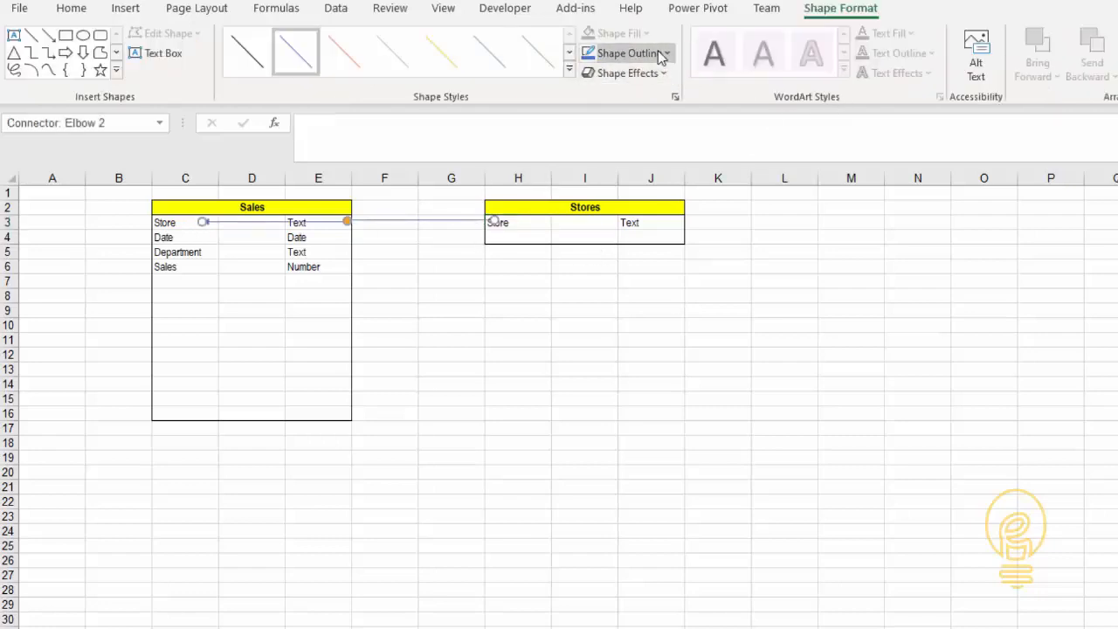
Format the Store connector's outline with a 2¼ pt weight and black color.
{"action": "left_click", "coordinate": [663, 55]}
{"action": "mouse_move", "coordinate": [693, 324]}
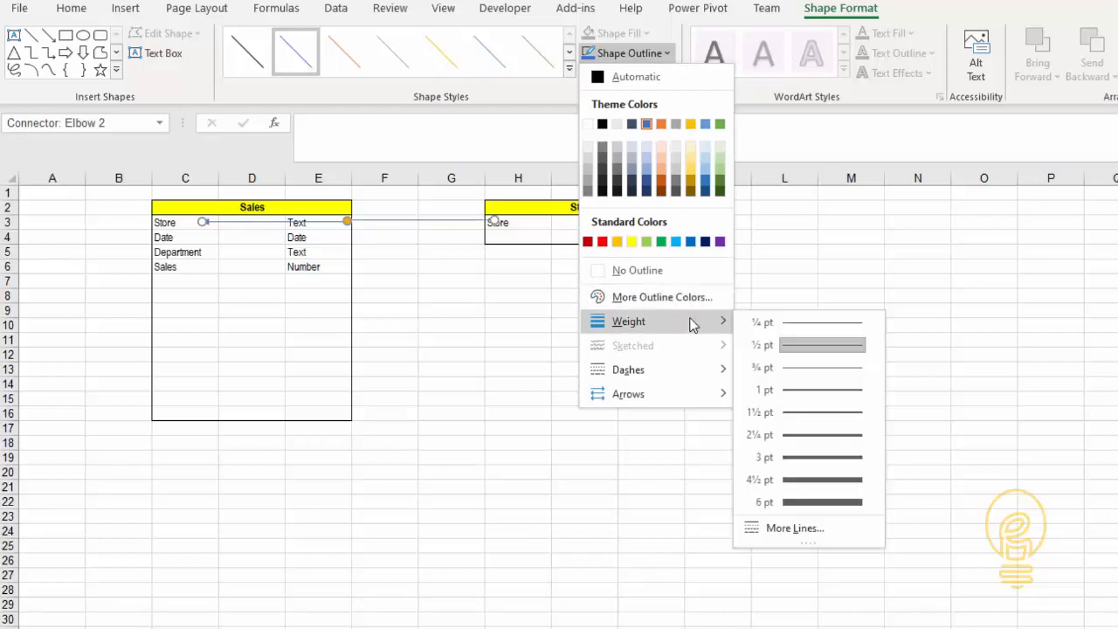
{"action": "left_click", "coordinate": [787, 434]}
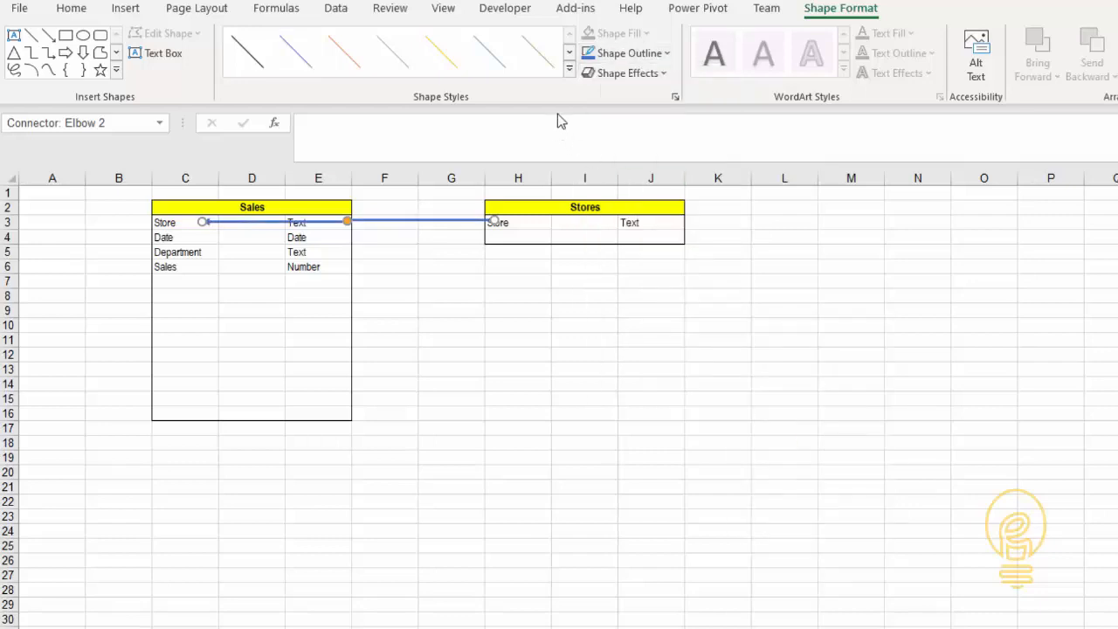
{"action": "left_click", "coordinate": [664, 55]}
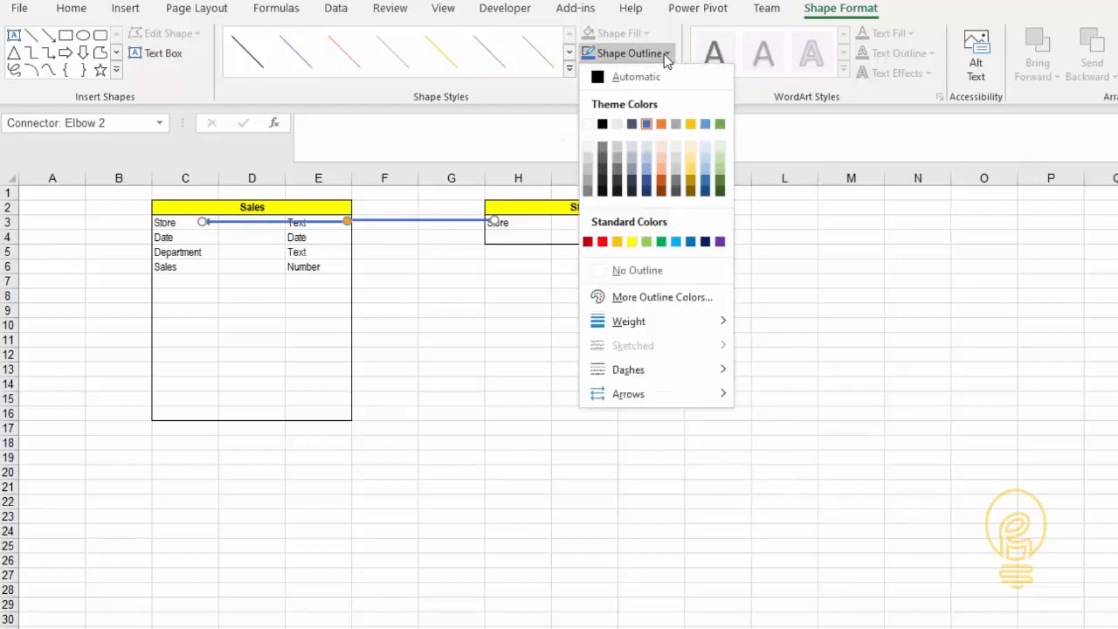
{"action": "left_click", "coordinate": [603, 77]}
{"action": "left_click", "coordinate": [601, 267]}
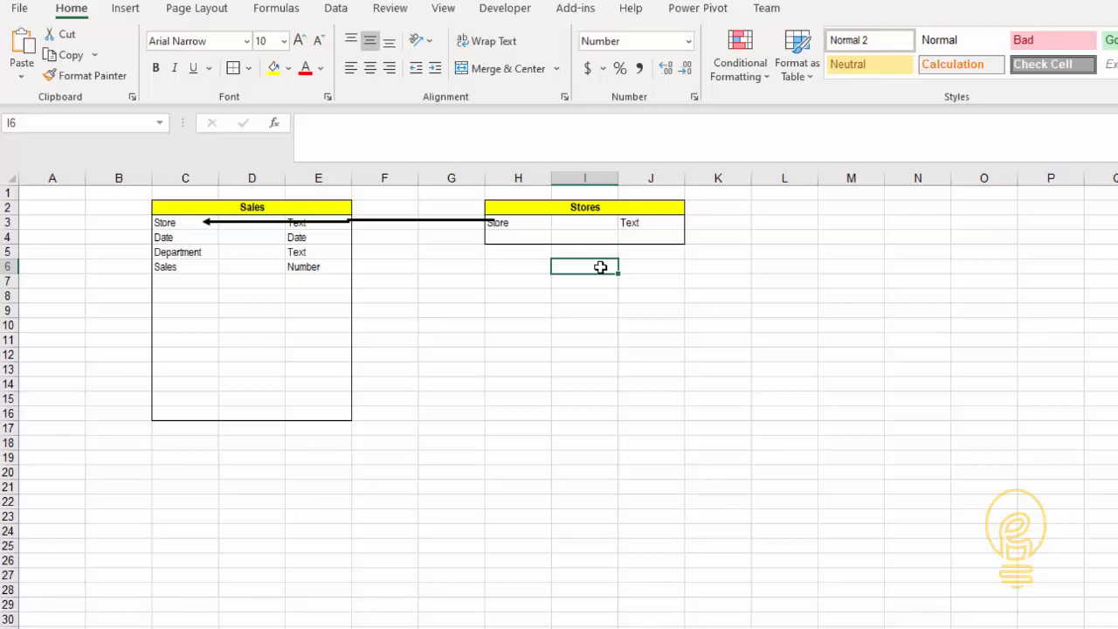
Copy the Stores box to H7, retitle the copy Departments and change its field name in H8 to Department.
{"action": "left_click_drag", "start_coordinate": [540, 207], "coordinate": [592, 237]}
{"action": "key", "text": "ctrl+c"}
{"action": "left_click", "coordinate": [521, 285]}
{"action": "key", "text": "ctrl+v"}
{"action": "left_click", "coordinate": [521, 286]}
{"action": "type", "text": "Departments"}
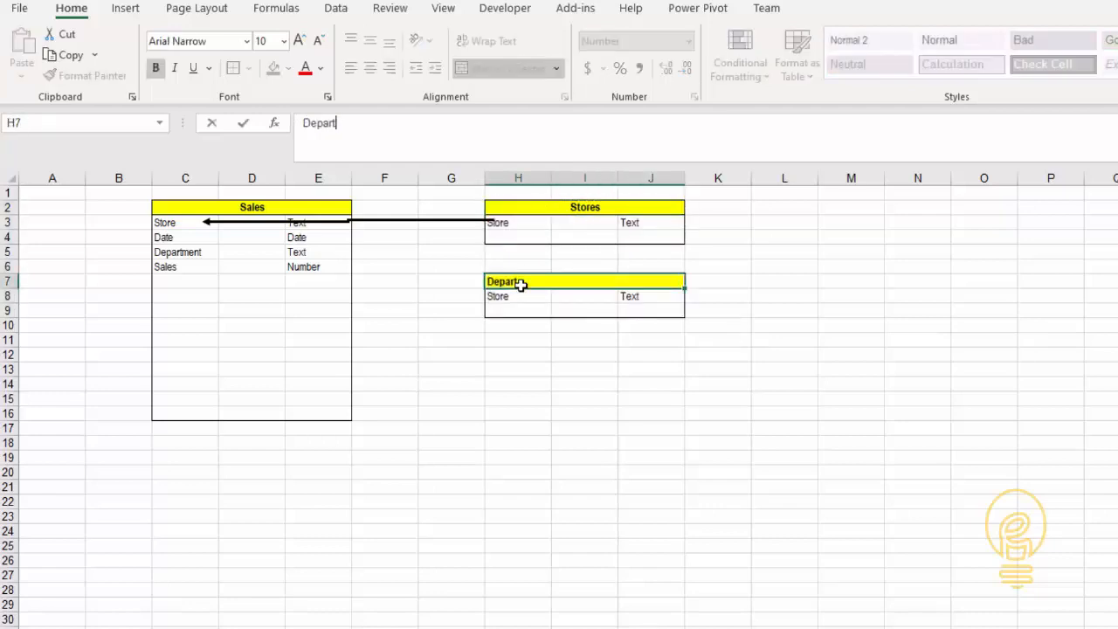
{"action": "key", "text": "Return"}
{"action": "type", "text": "Department"}
{"action": "key", "text": "Delete"}
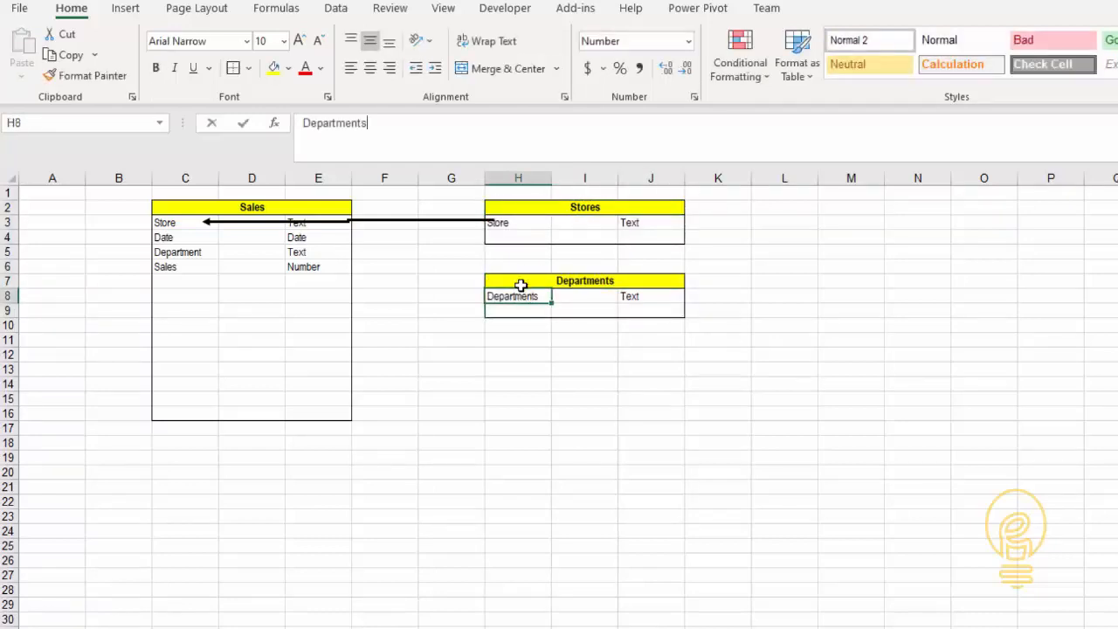
{"action": "key", "text": "Return"}
Draw an elbow arrow connector from Department in the Departments box to the Sales box's Department row at E5.
{"action": "left_click", "coordinate": [125, 8]}
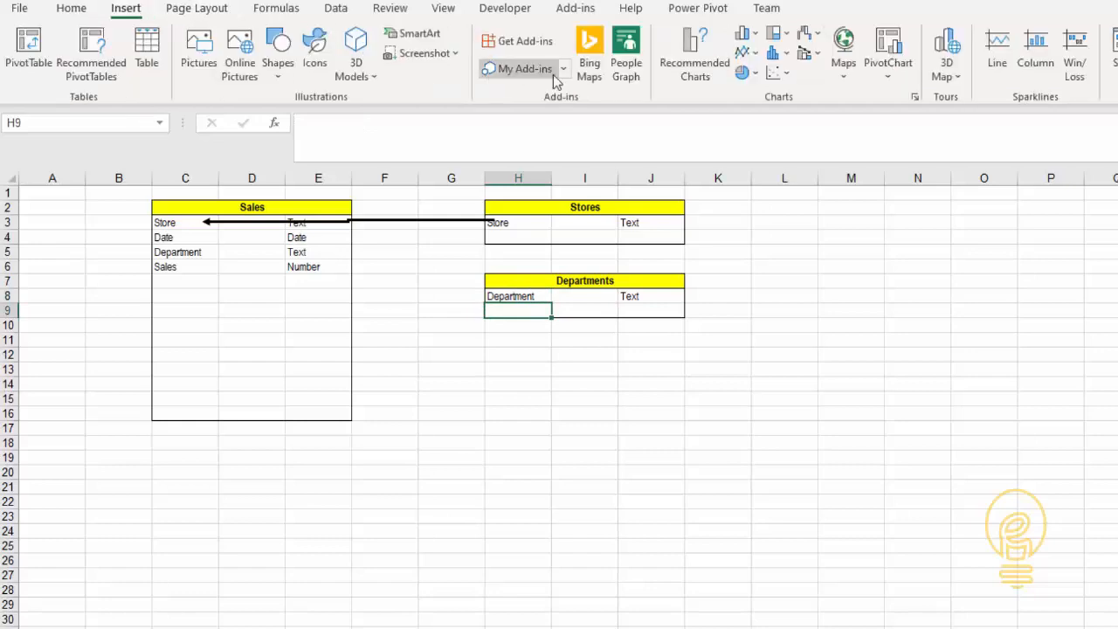
{"action": "left_click", "coordinate": [279, 75]}
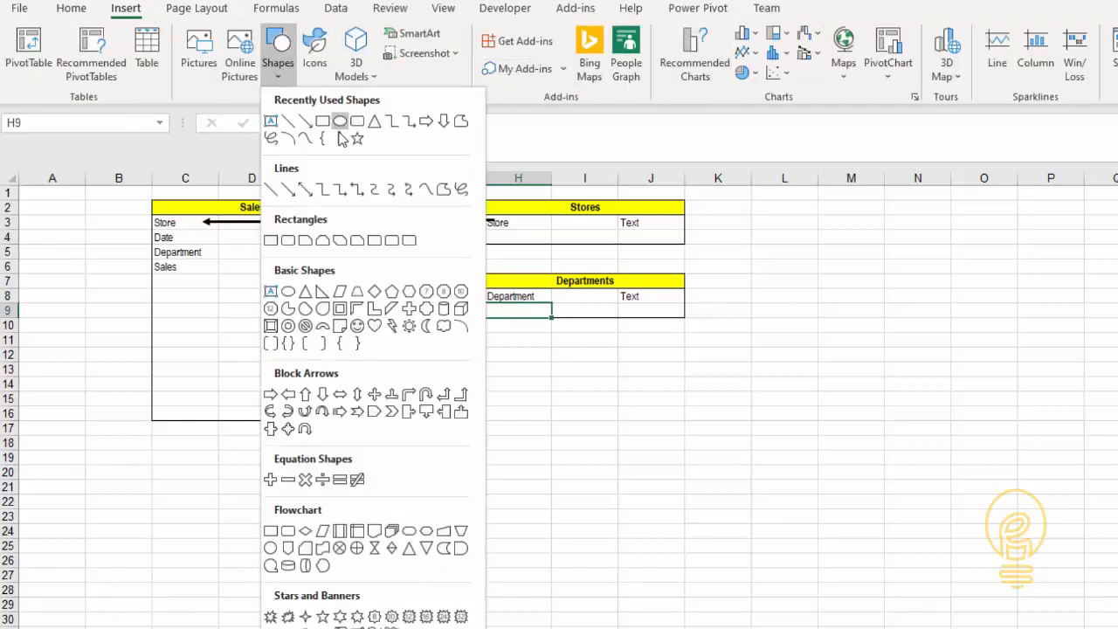
{"action": "left_click", "coordinate": [410, 120]}
{"action": "left_click_drag", "start_coordinate": [486, 297], "coordinate": [320, 250]}
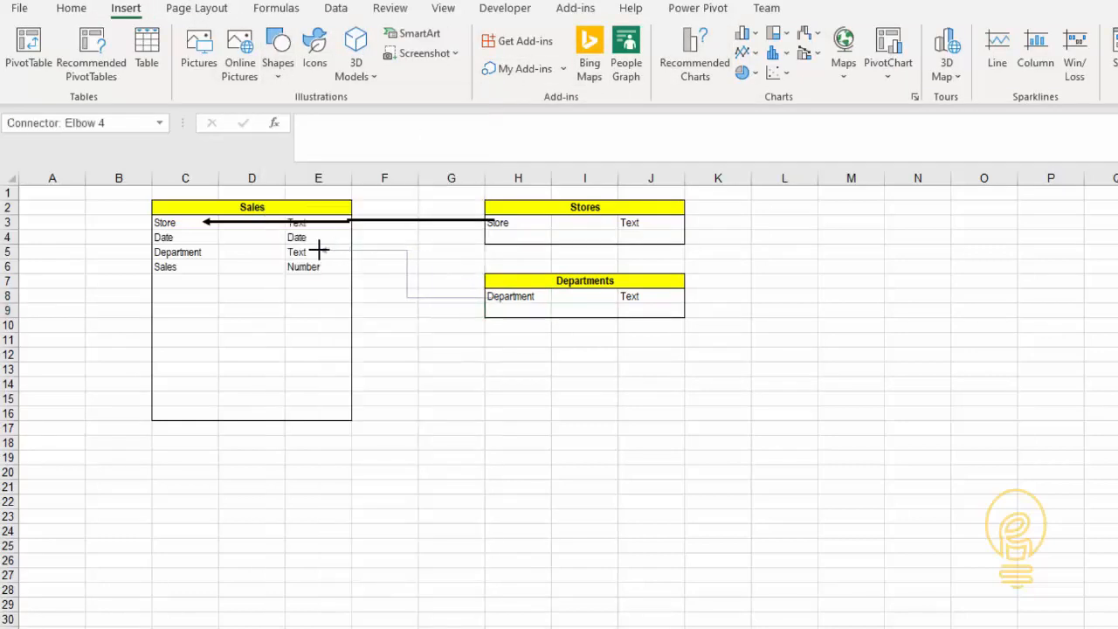
Format the Department connector's outline with a 2¼ pt weight and black color.
{"action": "left_click", "coordinate": [668, 54]}
{"action": "mouse_move", "coordinate": [672, 321]}
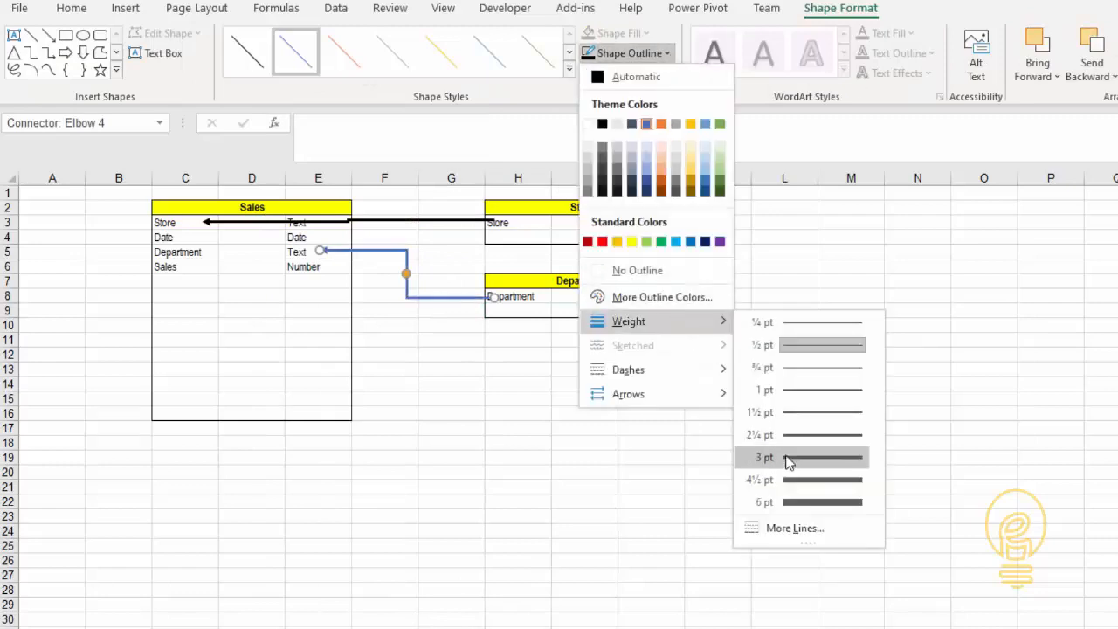
{"action": "left_click", "coordinate": [789, 437]}
{"action": "left_click", "coordinate": [593, 56]}
{"action": "left_click", "coordinate": [519, 362]}
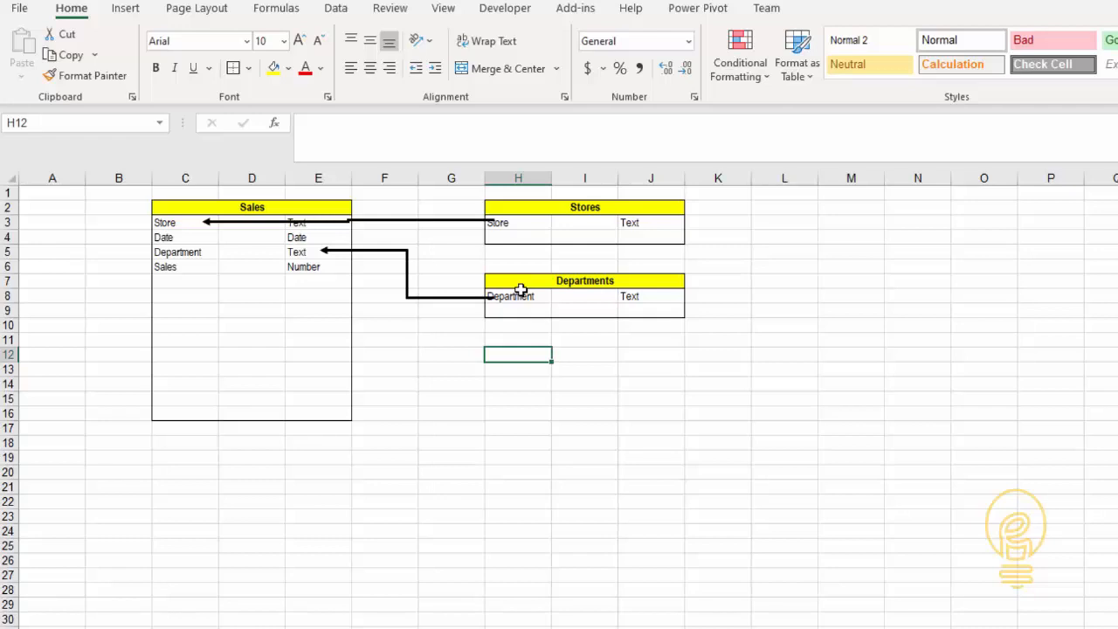
Copy the Departments box's title and field row to H12 and retitle the copy Calendar.
{"action": "left_click_drag", "start_coordinate": [521, 290], "coordinate": [632, 297]}
{"action": "key", "text": "ctrl+c"}
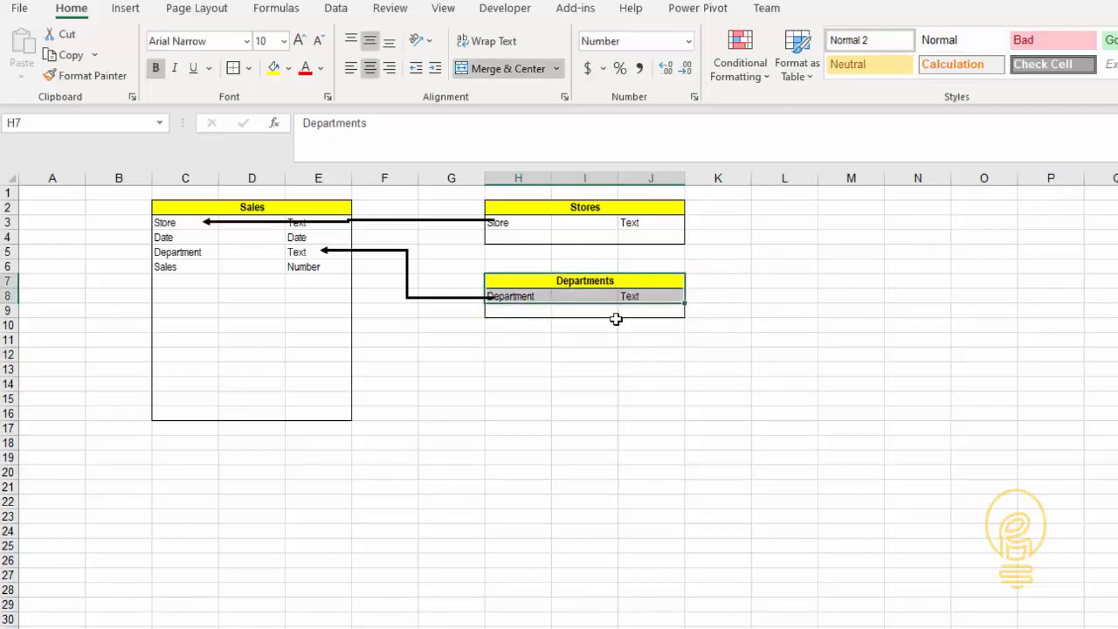
{"action": "left_click", "coordinate": [532, 355]}
{"action": "key", "text": "ctrl+v"}
{"action": "type", "text": "Calendar"}
{"action": "key", "text": "Return"}
Enter the Calendar fields Date, Year, Month and Day in H13:H16.
{"action": "type", "text": "Date"}
{"action": "key", "text": "Return"}
{"action": "type", "text": "Year"}
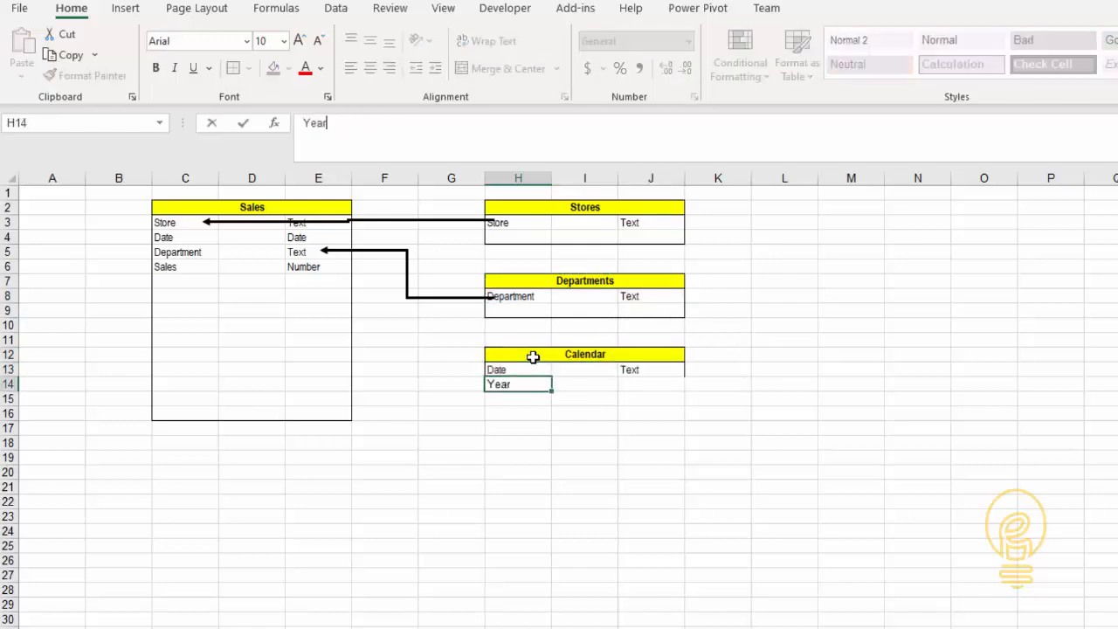
{"action": "key", "text": "Return"}
{"action": "type", "text": "Month Day"}
Enter the Calendar fields' data types in J13:J16: Date for Date and Number for Year, Month and Day.
{"action": "key", "text": "Up"}
{"action": "key", "text": "Right"}
{"action": "key", "text": "Right"}
{"action": "key", "text": "Right"}
{"action": "key", "text": "Left"}
{"action": "key", "text": "Up"}
{"action": "key", "text": "Up"}
{"action": "type", "text": "Date"}
{"action": "key", "text": "Return"}
{"action": "type", "text": "Number"}
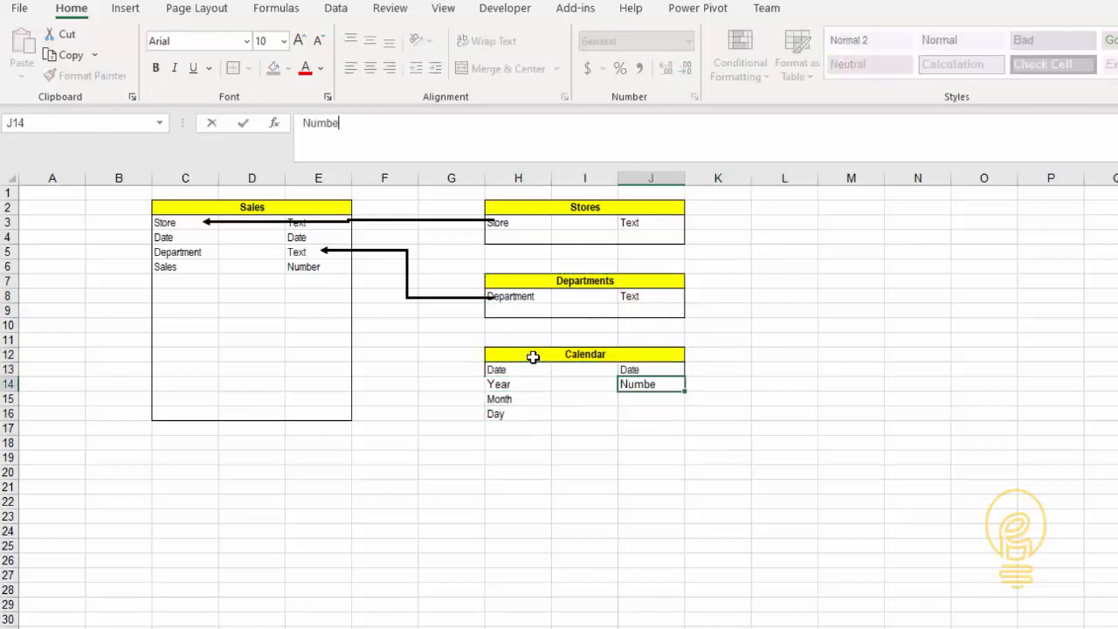
{"action": "key", "text": "Return"}
{"action": "type", "text": "Number Num"}
{"action": "key", "text": "Return"}
Apply an outside border around the Calendar fields in H13:J16.
{"action": "left_click_drag", "start_coordinate": [518, 385], "coordinate": [650, 414]}
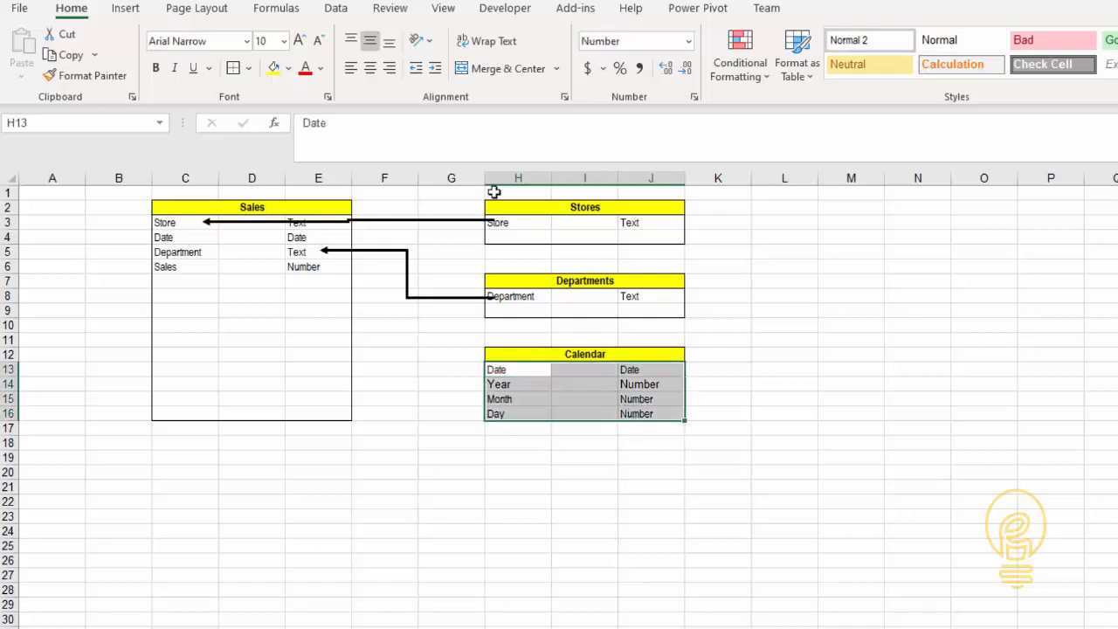
{"action": "left_click", "coordinate": [234, 69]}
{"action": "left_click", "coordinate": [559, 401]}
{"action": "left_click", "coordinate": [427, 297]}
{"action": "left_click", "coordinate": [451, 369]}
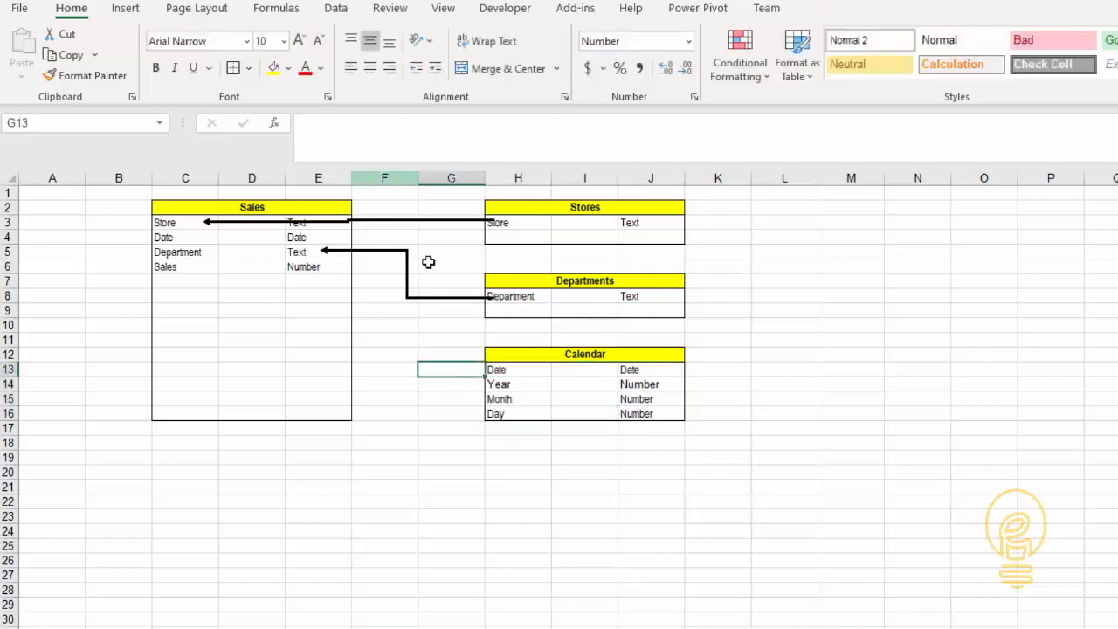
Draw an elbow arrow connector from Date in the Calendar box to the Sales box's Date row at E4.
{"action": "left_click", "coordinate": [125, 8]}
{"action": "left_click", "coordinate": [278, 50]}
{"action": "left_click", "coordinate": [355, 187]}
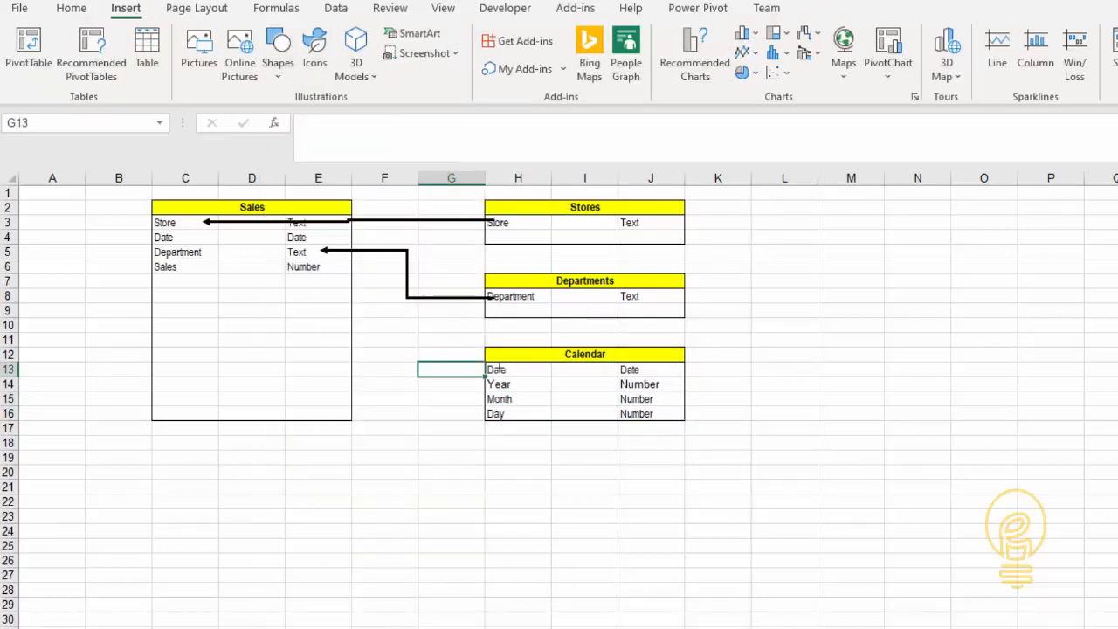
{"action": "left_click_drag", "start_coordinate": [486, 369], "coordinate": [323, 237]}
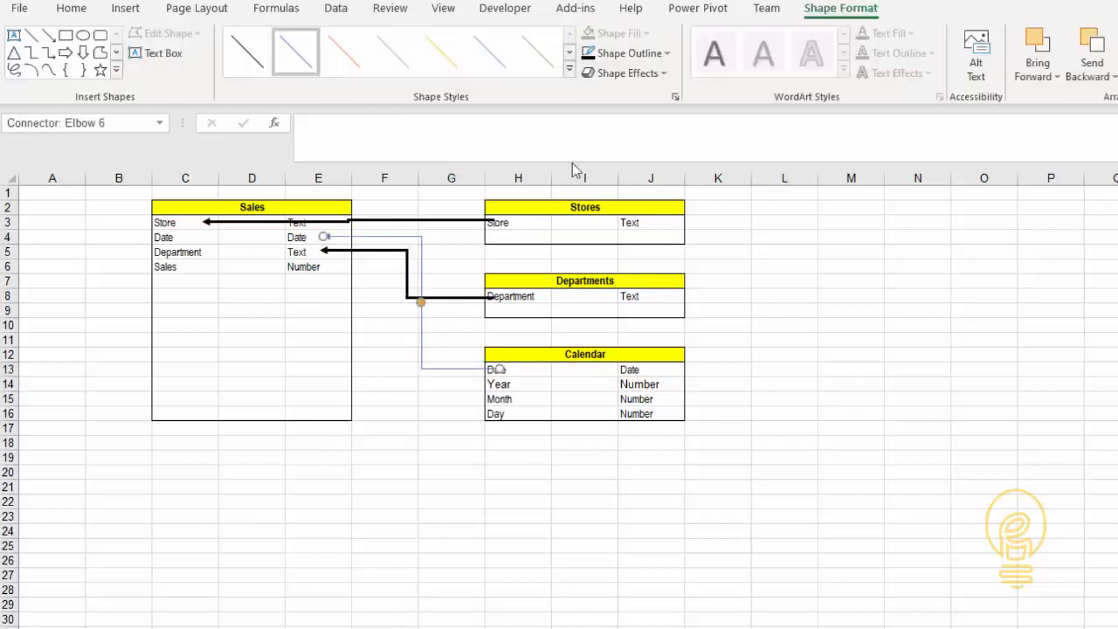
Format the Date connector's outline with a 2¼ pt weight and black color.
{"action": "left_click", "coordinate": [629, 52]}
{"action": "mouse_move", "coordinate": [669, 330]}
{"action": "left_click", "coordinate": [773, 443]}
{"action": "left_click", "coordinate": [423, 416]}
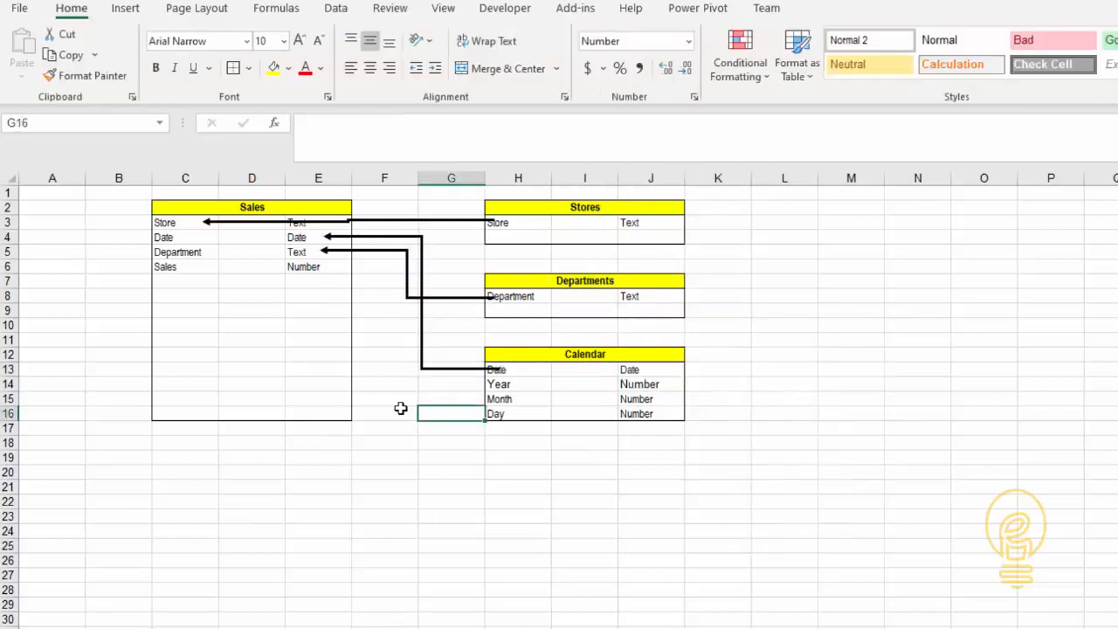